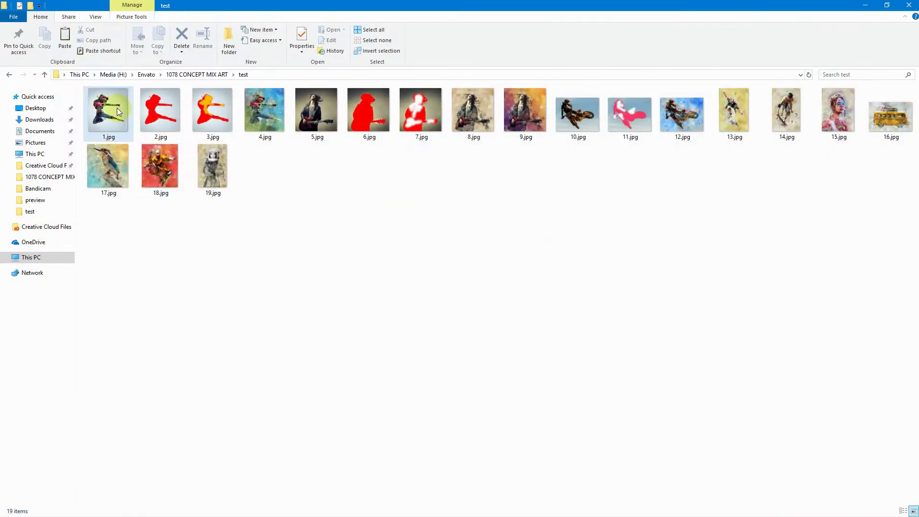
Open 1.jpg from the test folder and examine the dancer series through 4.jpg, inspecting the finished artwork in close-up
{"action": "double_click", "coordinate": [119, 112]}
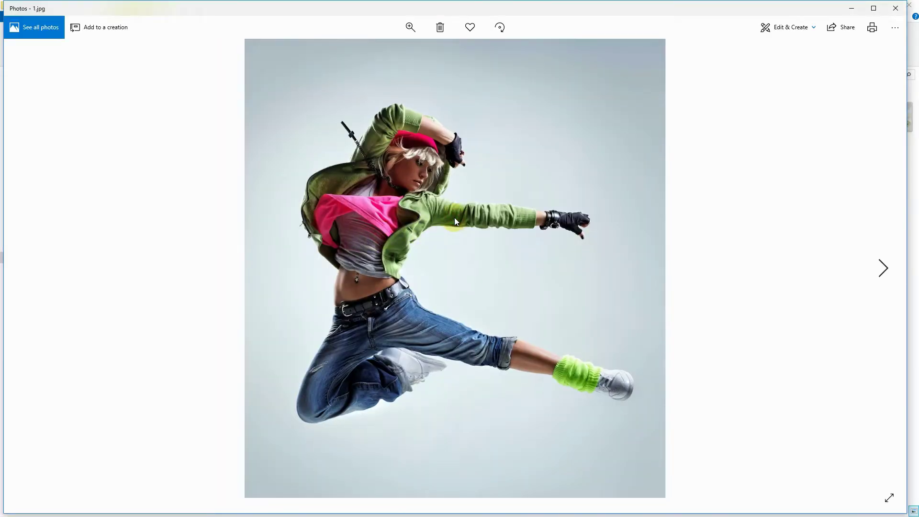
{"action": "key", "text": "Right"}
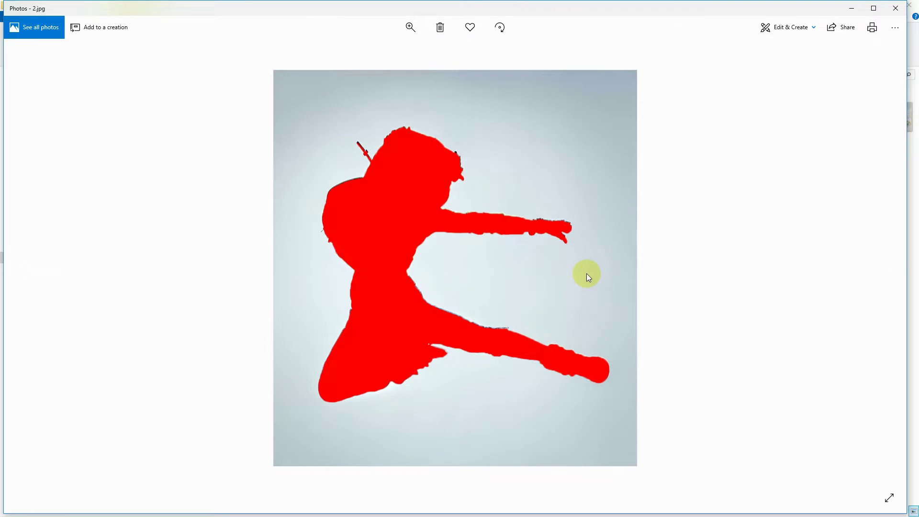
{"action": "key", "text": "Right"}
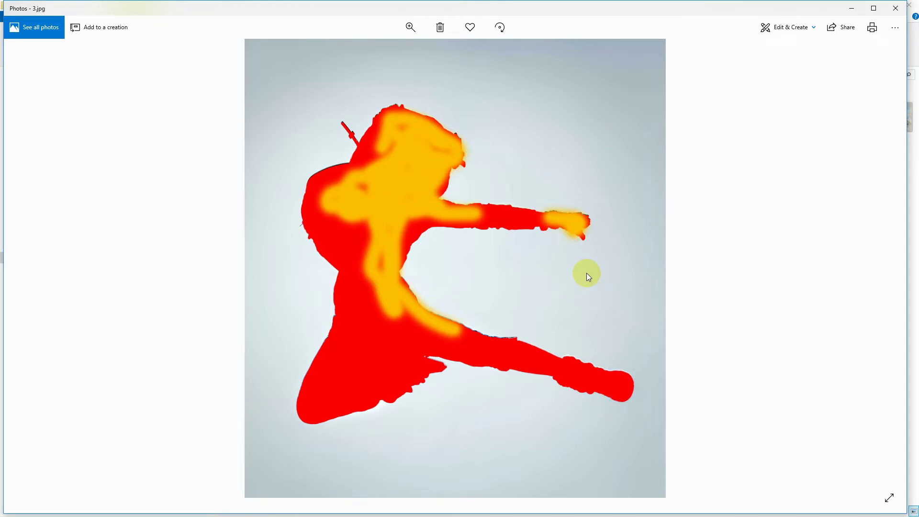
{"action": "key", "text": "Right"}
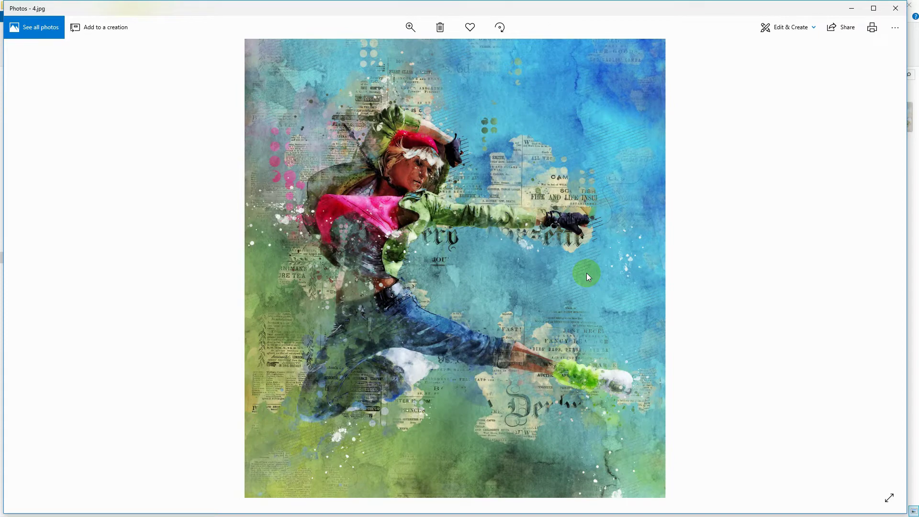
{"action": "scroll", "coordinate": [587, 272], "scroll_direction": "up", "scroll_amount": 4}
{"action": "scroll", "coordinate": [574, 266], "scroll_direction": "down", "scroll_amount": 2}
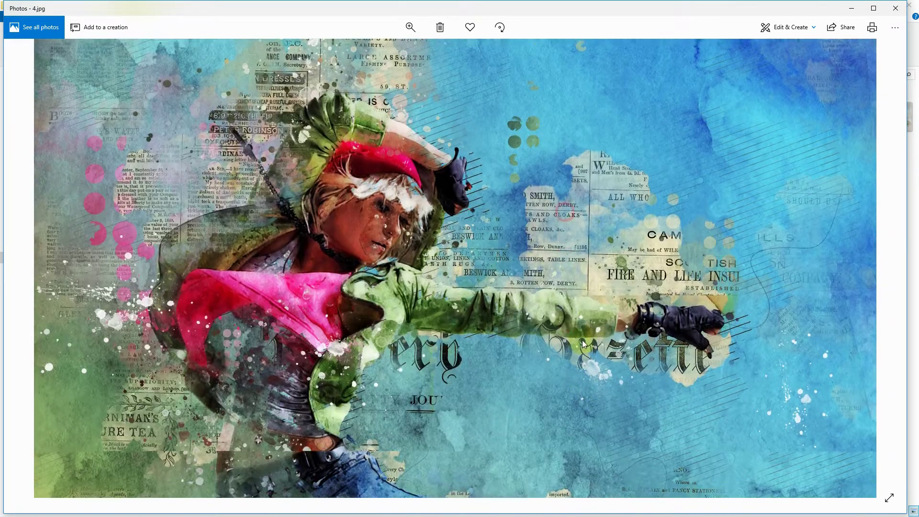
{"action": "scroll", "coordinate": [569, 265], "scroll_direction": "up", "scroll_amount": 2}
{"action": "scroll", "coordinate": [550, 274], "scroll_direction": "down", "scroll_amount": 1}
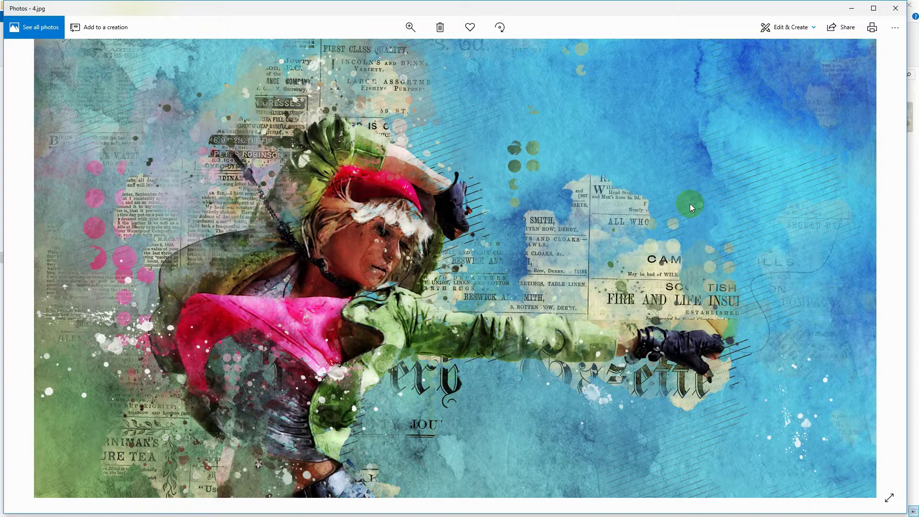
Examine the guitarist series from 5.jpg to 9.jpg, inspecting the details of the artwork in 8.jpg
{"action": "scroll", "coordinate": [650, 220], "scroll_direction": "down", "scroll_amount": 1}
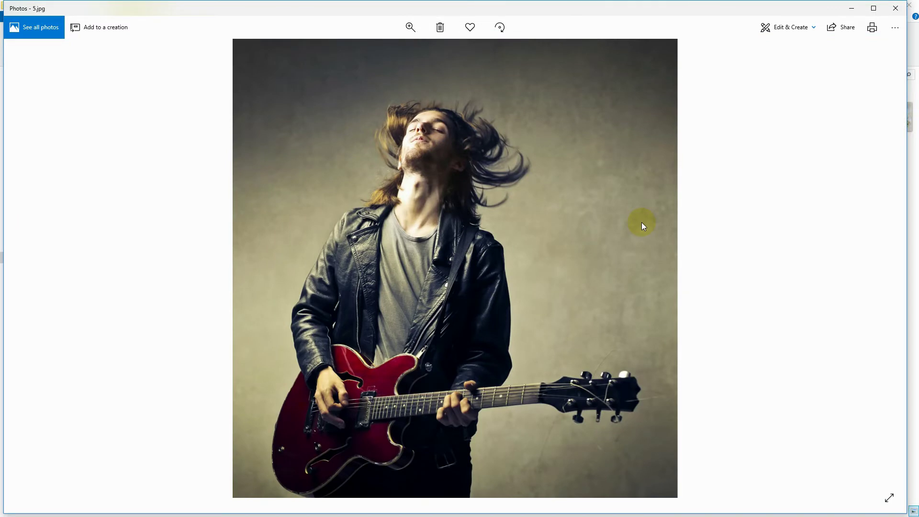
{"action": "scroll", "coordinate": [642, 223], "scroll_direction": "down", "scroll_amount": 1}
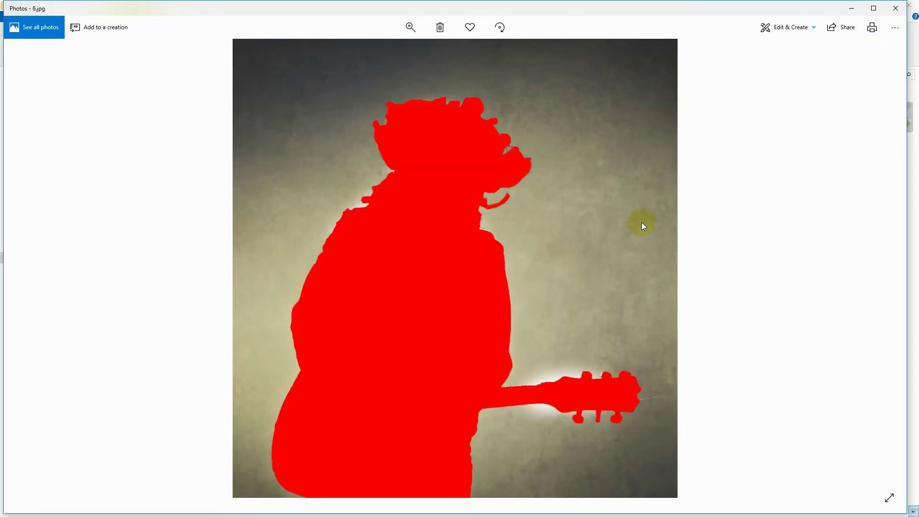
{"action": "scroll", "coordinate": [635, 223], "scroll_direction": "down", "scroll_amount": 1}
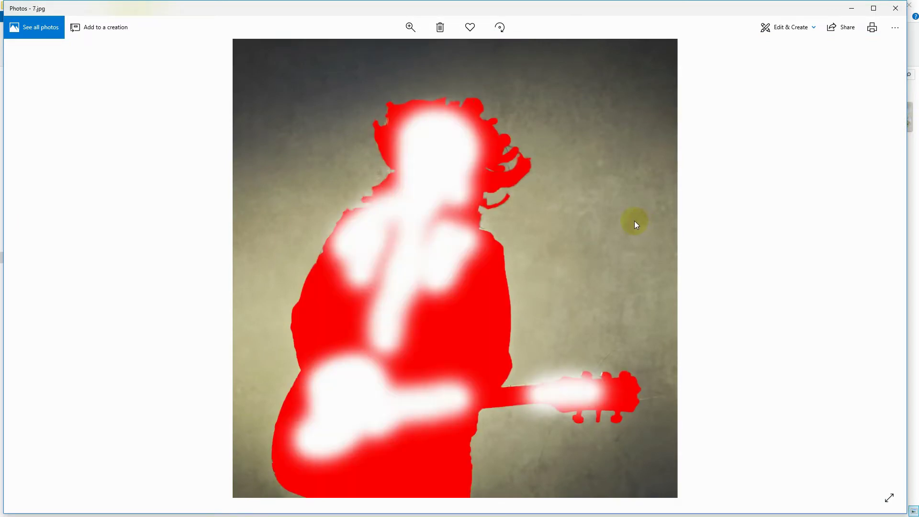
{"action": "scroll", "coordinate": [635, 223], "scroll_direction": "down", "scroll_amount": 1}
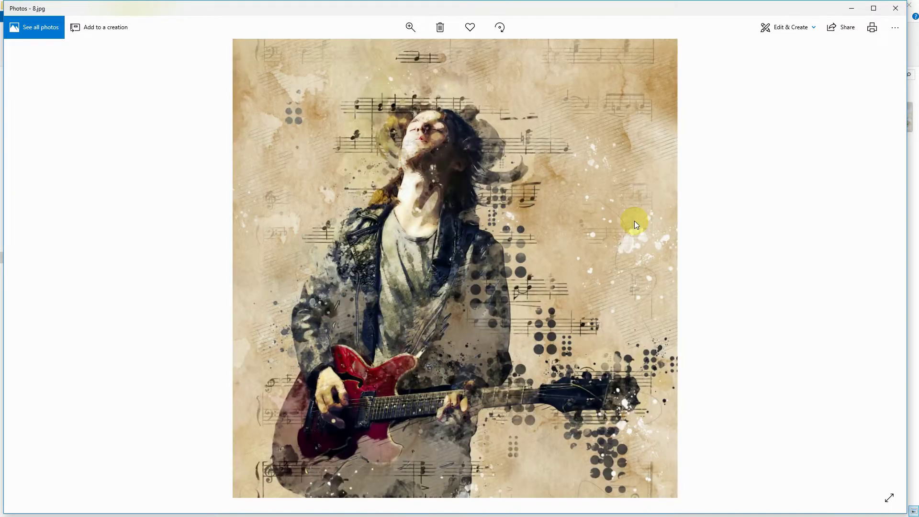
{"action": "scroll", "coordinate": [622, 275], "scroll_direction": "up", "scroll_amount": 2}
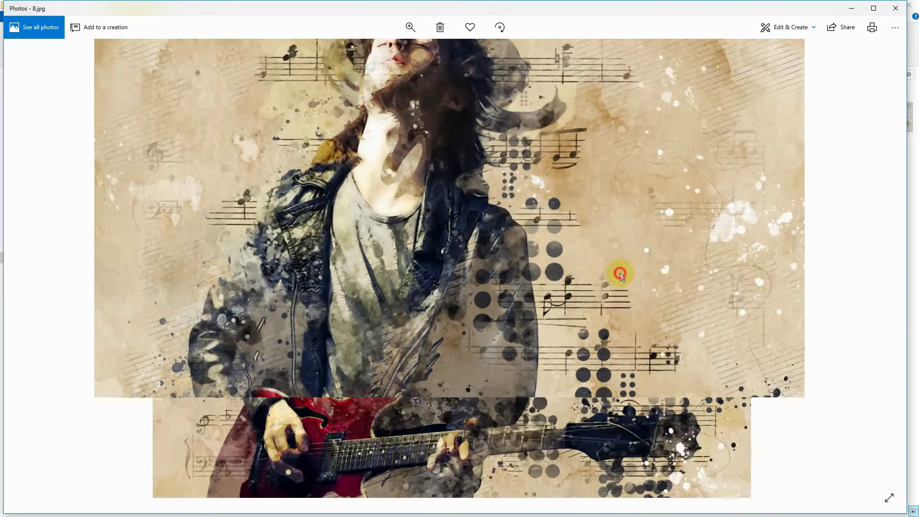
{"action": "left_click_drag", "start_coordinate": [617, 271], "coordinate": [643, 314]}
{"action": "left_click_drag", "start_coordinate": [684, 202], "coordinate": [690, 251]}
{"action": "scroll", "coordinate": [690, 251], "scroll_direction": "down", "scroll_amount": 1}
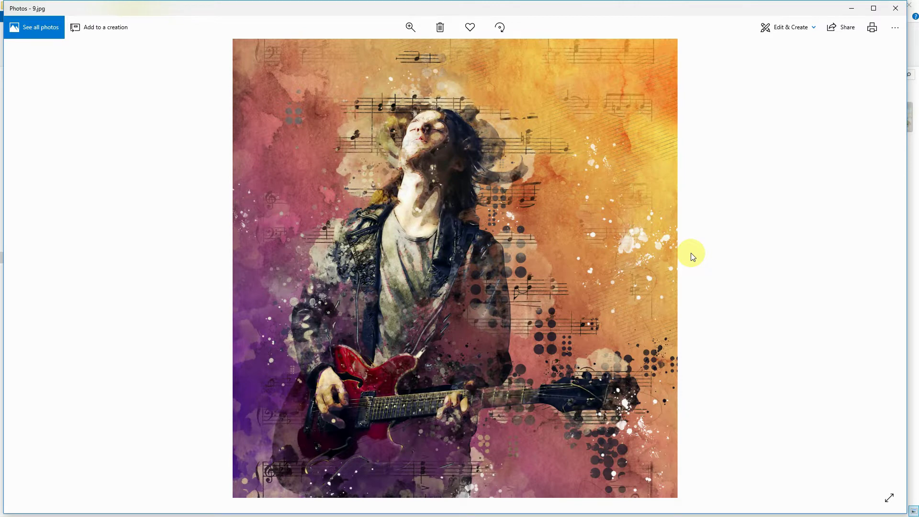
Examine the motocross series from 10.jpg to 12.jpg, inspecting the rider and bike details in the finished artwork
{"action": "scroll", "coordinate": [691, 252], "scroll_direction": "down", "scroll_amount": 1}
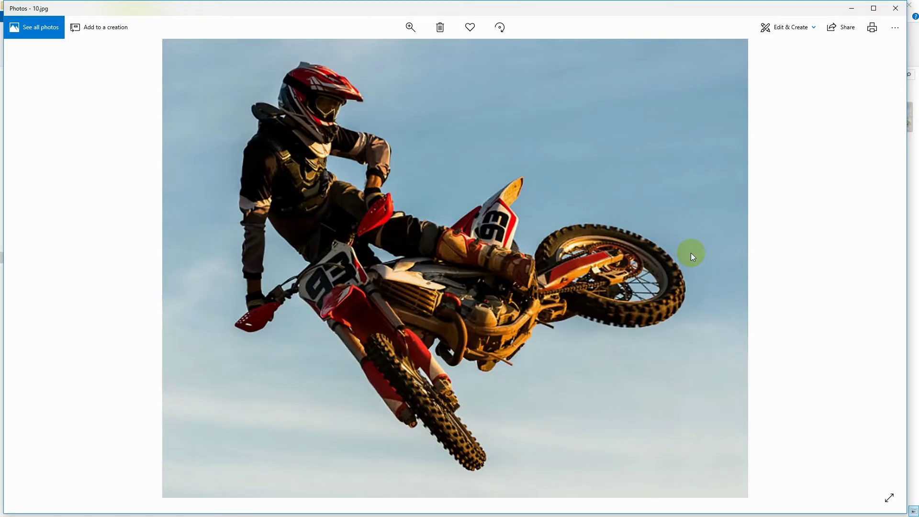
{"action": "scroll", "coordinate": [690, 252], "scroll_direction": "down", "scroll_amount": 1}
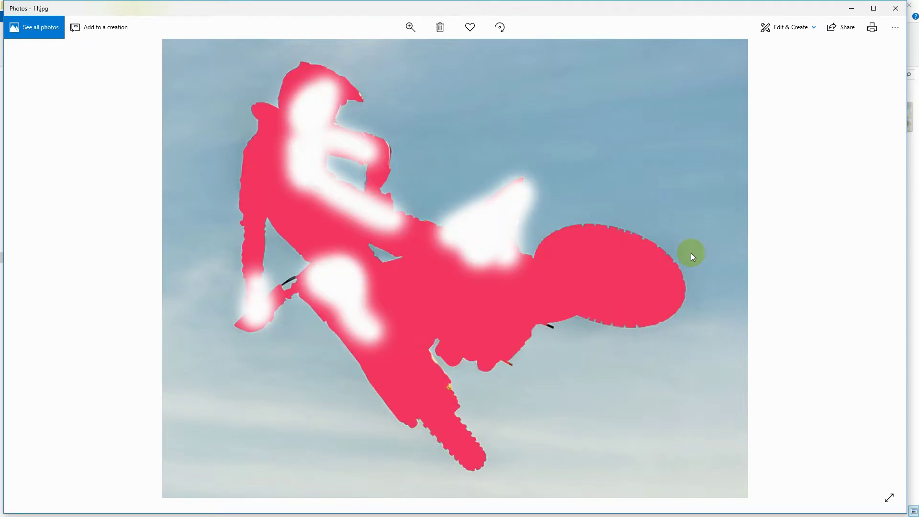
{"action": "scroll", "coordinate": [691, 253], "scroll_direction": "down", "scroll_amount": 1}
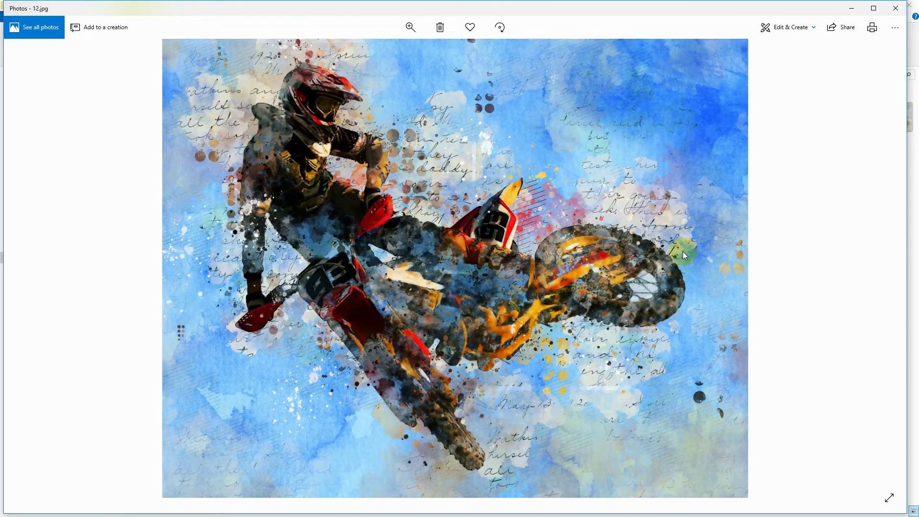
{"action": "scroll", "coordinate": [588, 226], "scroll_direction": "up", "scroll_amount": 2}
{"action": "left_click_drag", "start_coordinate": [458, 158], "coordinate": [664, 283]}
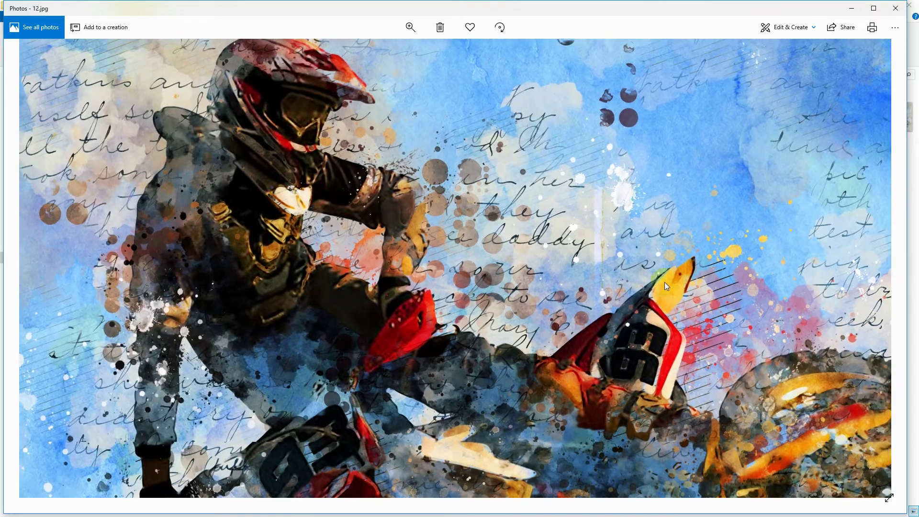
{"action": "left_click_drag", "start_coordinate": [645, 246], "coordinate": [680, 215]}
{"action": "scroll", "coordinate": [680, 215], "scroll_direction": "down", "scroll_amount": 2}
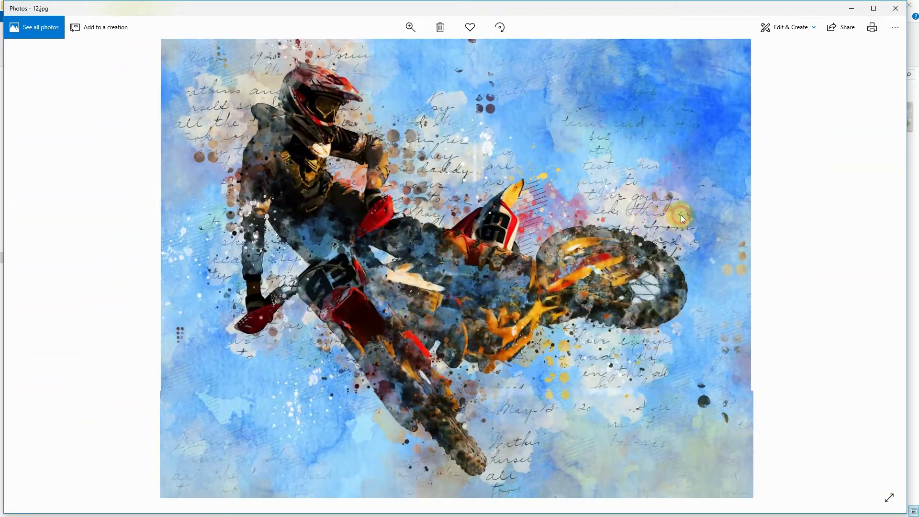
Examine the artworks 13.jpg, 14.jpg and 15.jpg, inspecting each figure in close-up
{"action": "scroll", "coordinate": [626, 315], "scroll_direction": "down", "scroll_amount": 1}
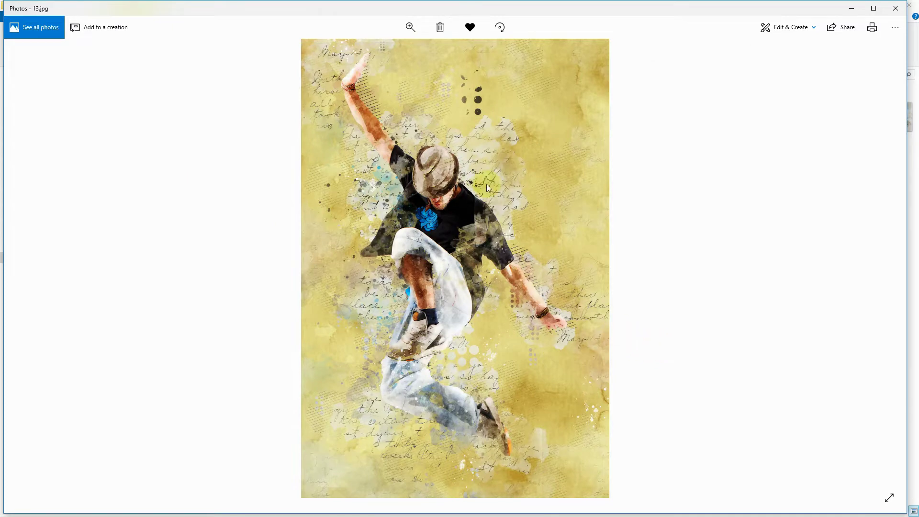
{"action": "scroll", "coordinate": [562, 228], "scroll_direction": "up", "scroll_amount": 2}
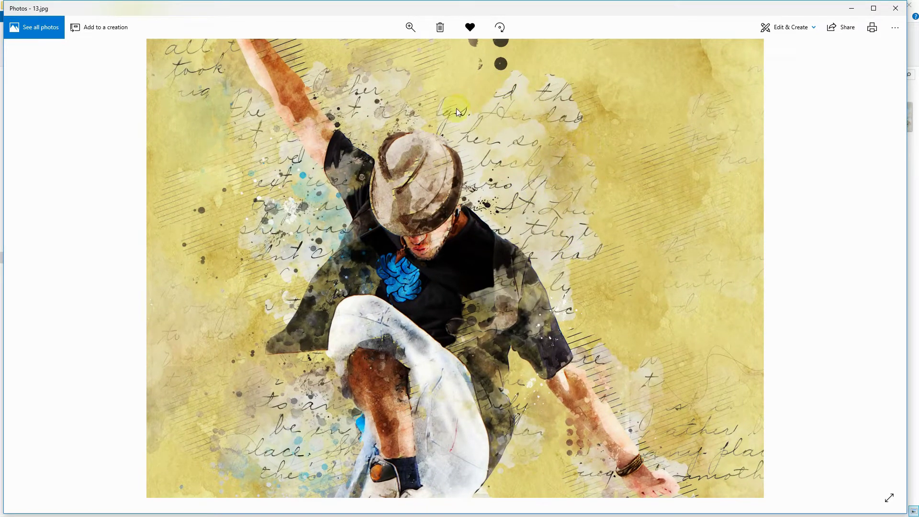
{"action": "scroll", "coordinate": [595, 234], "scroll_direction": "down", "scroll_amount": 2}
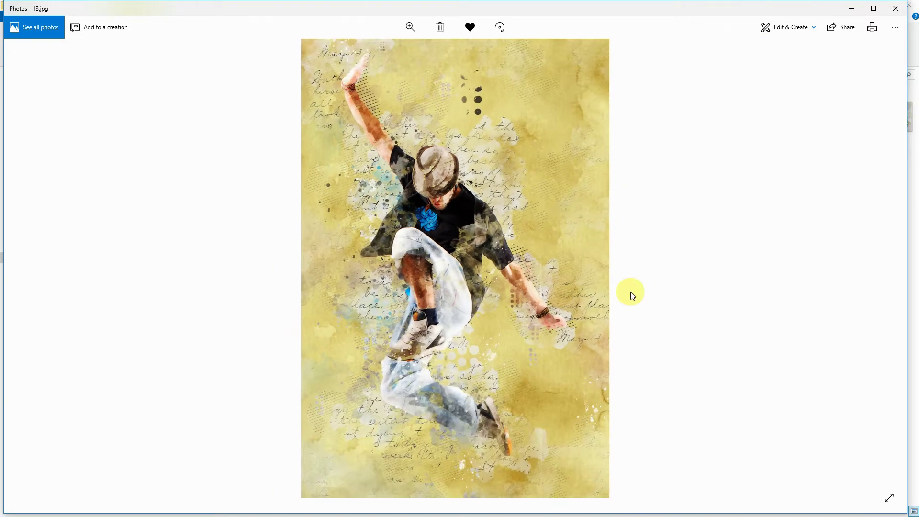
{"action": "scroll", "coordinate": [622, 268], "scroll_direction": "down", "scroll_amount": 1}
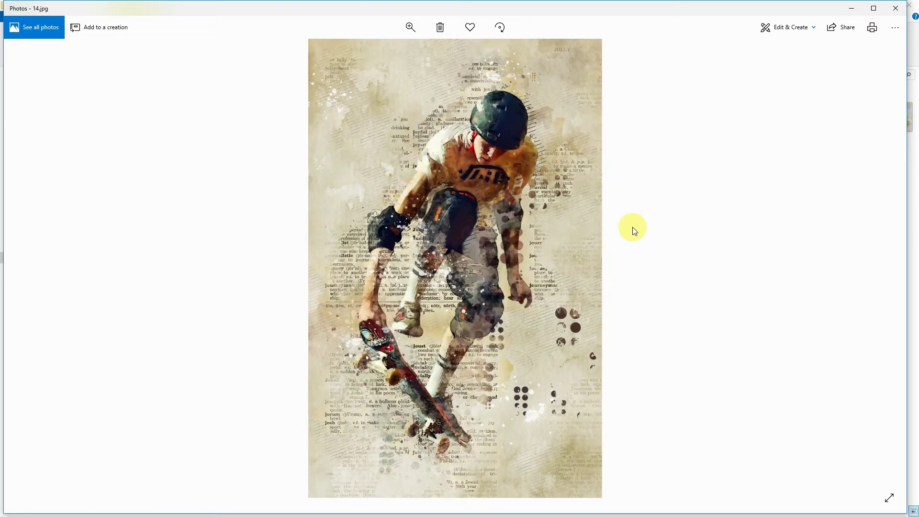
{"action": "scroll", "coordinate": [573, 217], "scroll_direction": "up", "scroll_amount": 2}
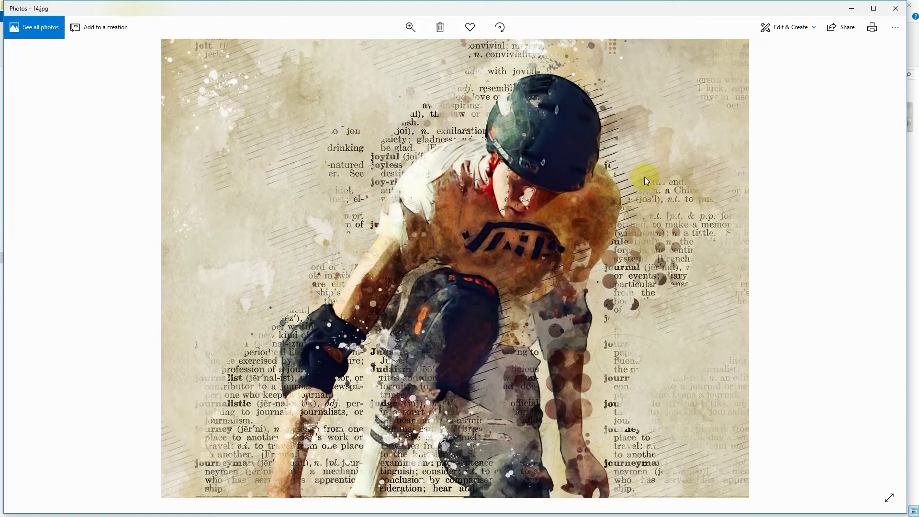
{"action": "scroll", "coordinate": [644, 177], "scroll_direction": "down", "scroll_amount": 2}
{"action": "scroll", "coordinate": [700, 194], "scroll_direction": "down", "scroll_amount": 1}
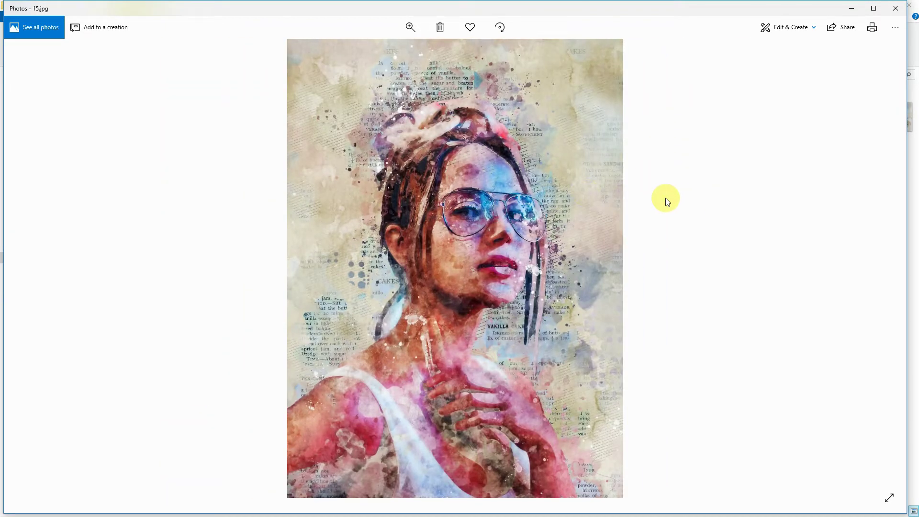
{"action": "scroll", "coordinate": [665, 197], "scroll_direction": "up", "scroll_amount": 2}
{"action": "scroll", "coordinate": [662, 129], "scroll_direction": "down", "scroll_amount": 2}
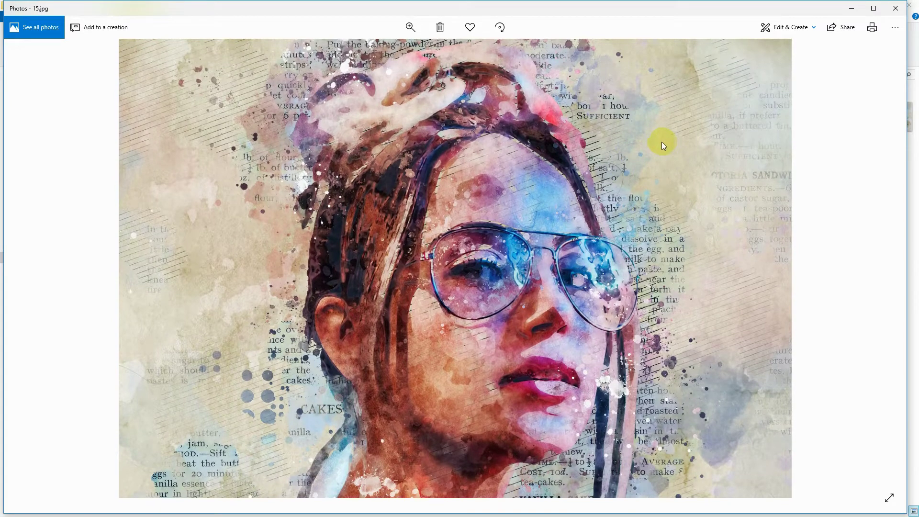
Examine the van artwork 16.jpg and the kingfisher artwork 17.jpg in close-up
{"action": "scroll", "coordinate": [653, 149], "scroll_direction": "down", "scroll_amount": 1}
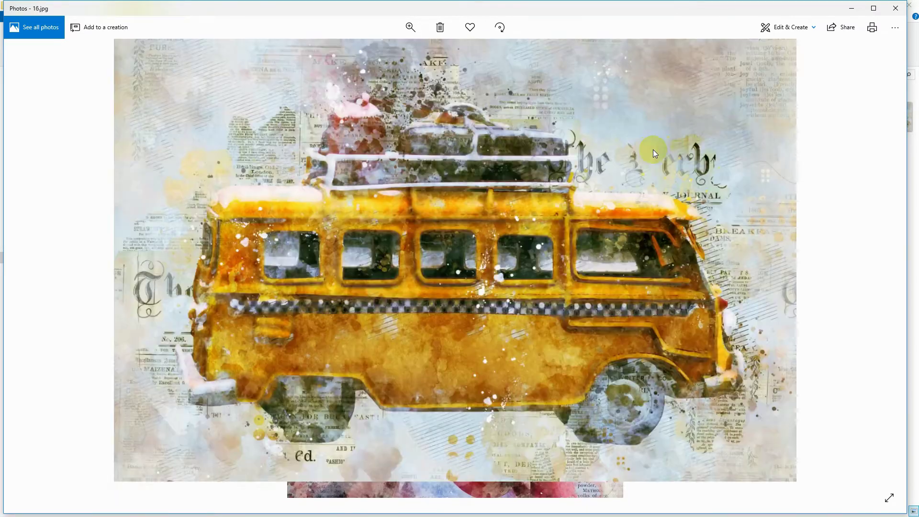
{"action": "scroll", "coordinate": [645, 152], "scroll_direction": "up", "scroll_amount": 2}
{"action": "left_click_drag", "start_coordinate": [254, 161], "coordinate": [617, 151]}
{"action": "scroll", "coordinate": [617, 151], "scroll_direction": "down", "scroll_amount": 3}
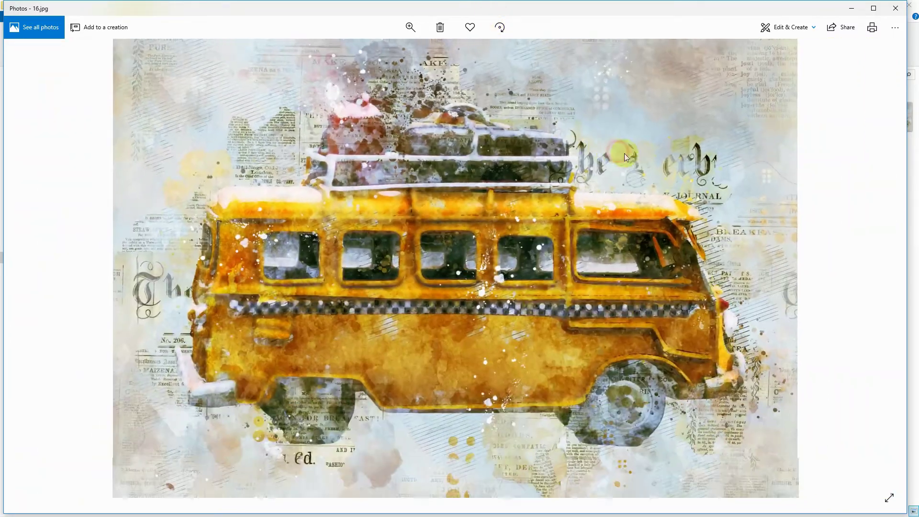
{"action": "scroll", "coordinate": [628, 161], "scroll_direction": "down", "scroll_amount": 1}
{"action": "scroll", "coordinate": [494, 167], "scroll_direction": "up", "scroll_amount": 3}
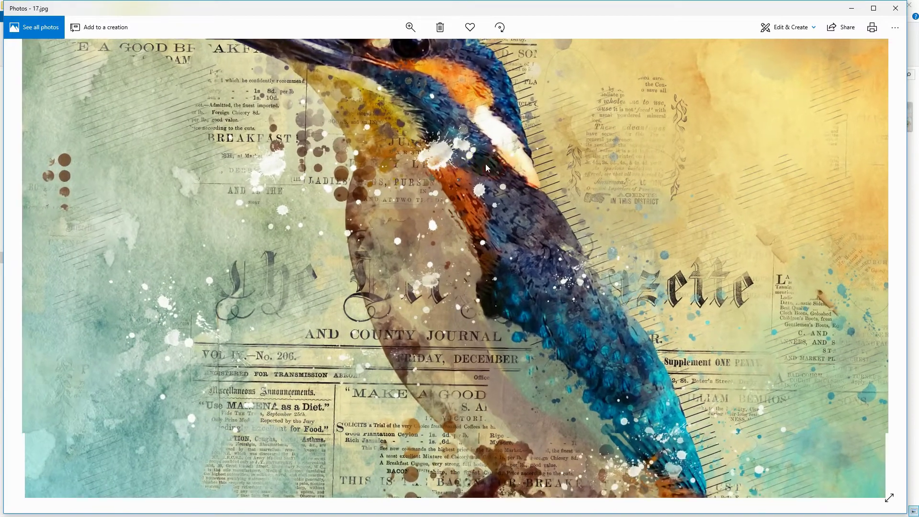
{"action": "scroll", "coordinate": [623, 185], "scroll_direction": "down", "scroll_amount": 1}
{"action": "left_click_drag", "start_coordinate": [624, 186], "coordinate": [515, 294]}
{"action": "scroll", "coordinate": [544, 162], "scroll_direction": "down", "scroll_amount": 3}
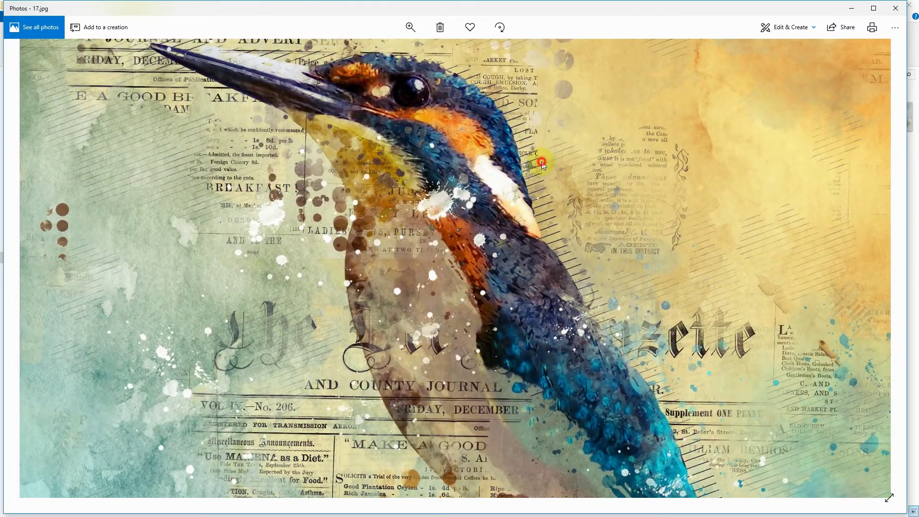
Examine the monk artwork 18.jpg and the astronaut artwork 19.jpg in close-up, and close the photo viewer
{"action": "scroll", "coordinate": [544, 161], "scroll_direction": "down", "scroll_amount": 1}
{"action": "scroll", "coordinate": [545, 157], "scroll_direction": "up", "scroll_amount": 2}
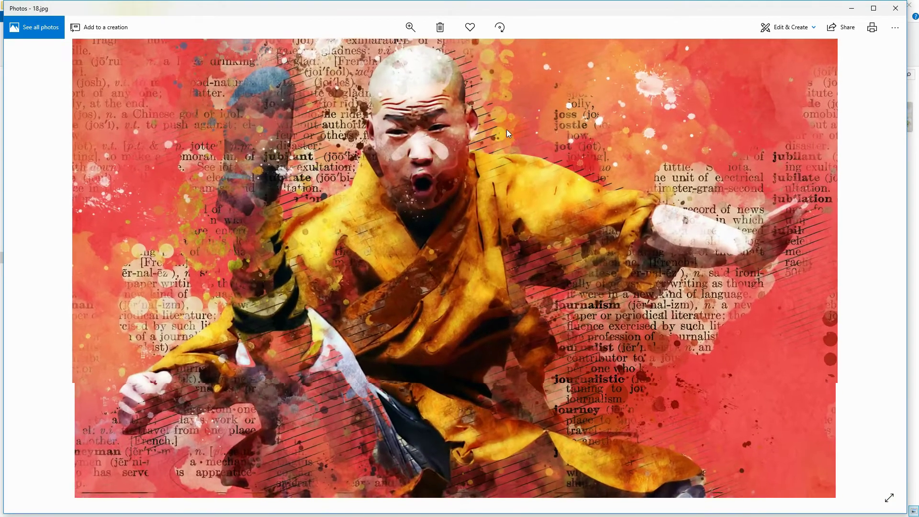
{"action": "scroll", "coordinate": [615, 151], "scroll_direction": "down", "scroll_amount": 3}
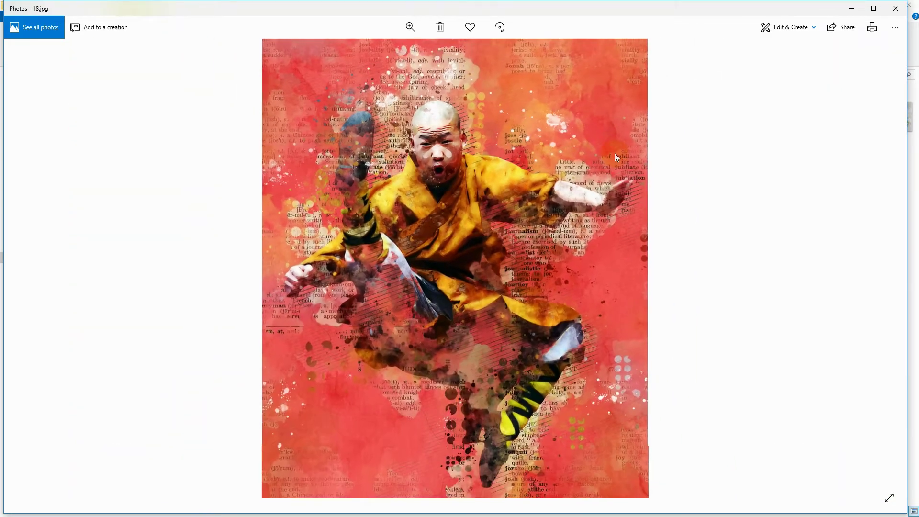
{"action": "scroll", "coordinate": [515, 139], "scroll_direction": "up", "scroll_amount": 1}
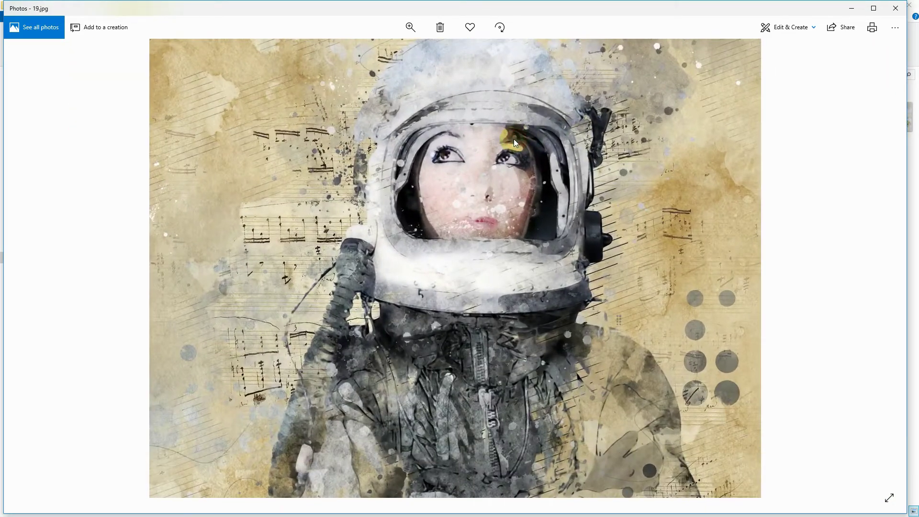
{"action": "scroll", "coordinate": [616, 173], "scroll_direction": "up", "scroll_amount": 1}
{"action": "scroll", "coordinate": [581, 199], "scroll_direction": "down", "scroll_amount": 2}
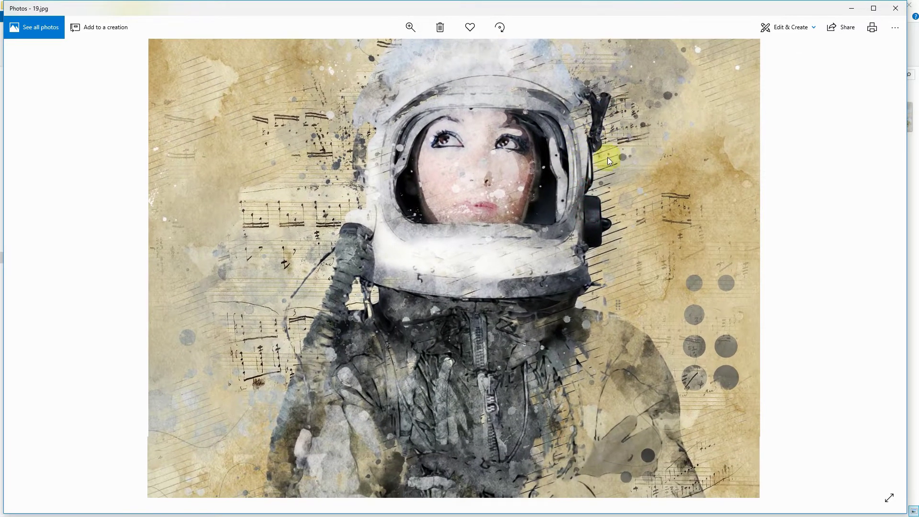
{"action": "left_click", "coordinate": [895, 8]}
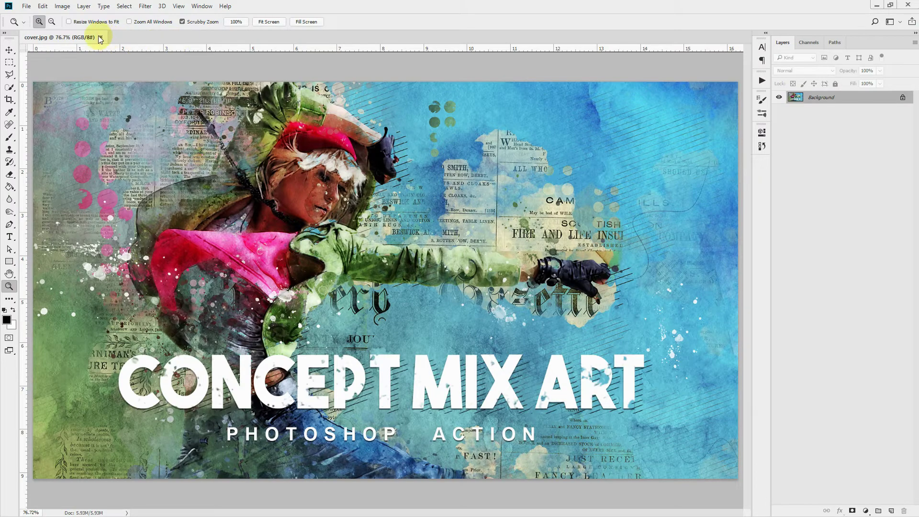
Close the cover.jpg document in Photoshop and restore File Explorer's test folder window to a smaller size
{"action": "left_click", "coordinate": [100, 38]}
{"action": "key", "text": "alt+Tab"}
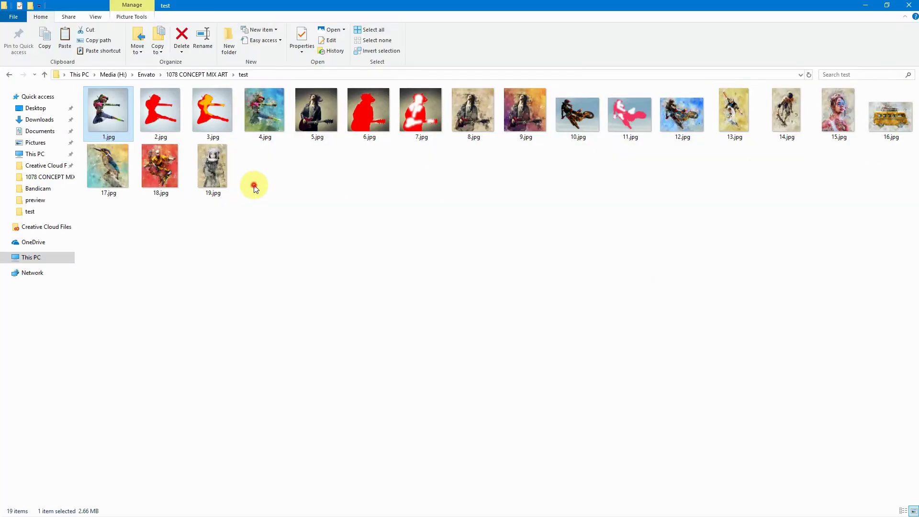
{"action": "double_click", "coordinate": [279, 6]}
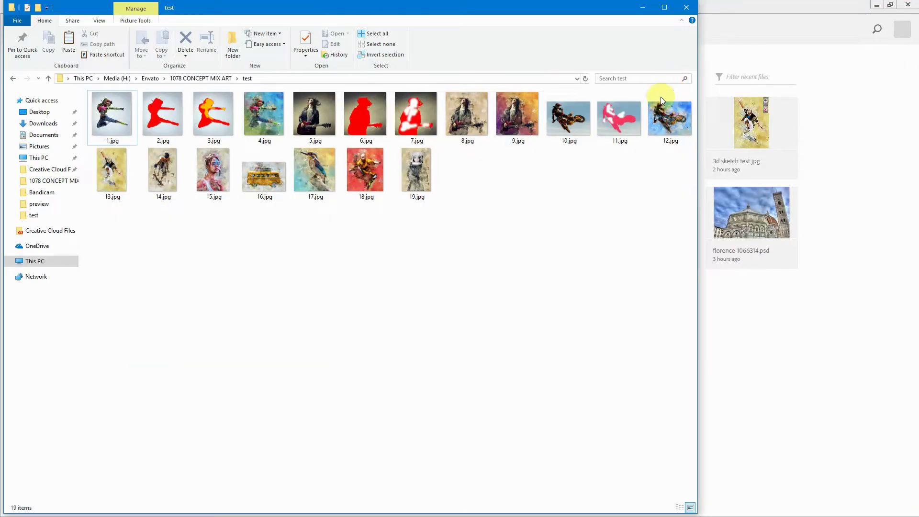
Open 1.jpg from the test folder in Photoshop, minimize the folder window and fit the image to the screen
{"action": "left_click", "coordinate": [109, 113]}
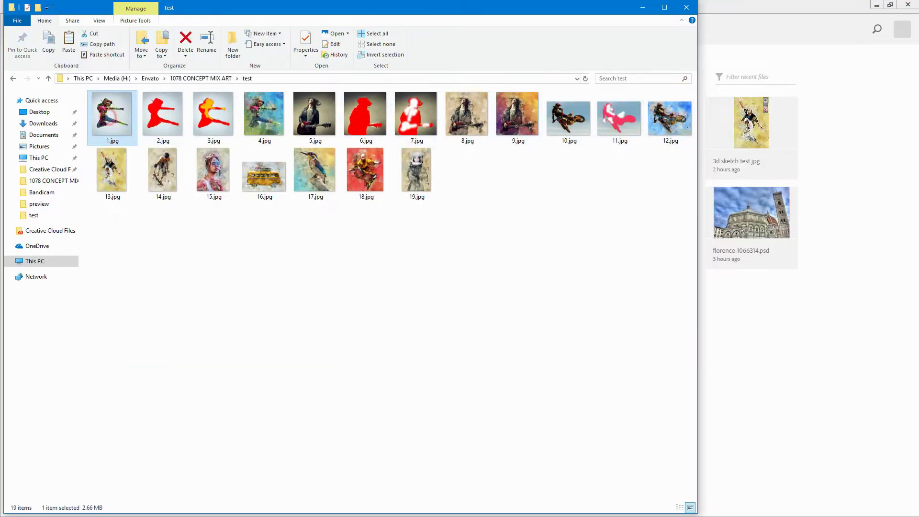
{"action": "left_click_drag", "start_coordinate": [109, 115], "coordinate": [740, 419]}
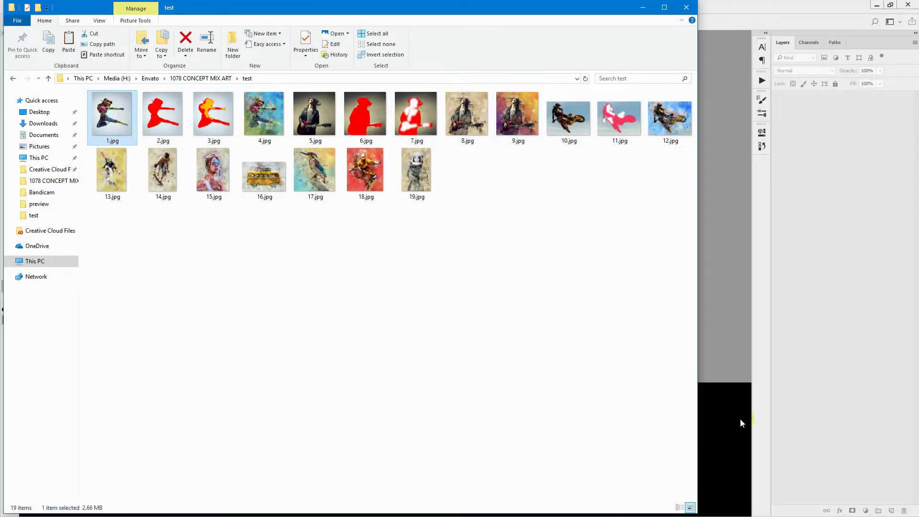
{"action": "left_click", "coordinate": [643, 8]}
{"action": "key", "text": "ctrl+0"}
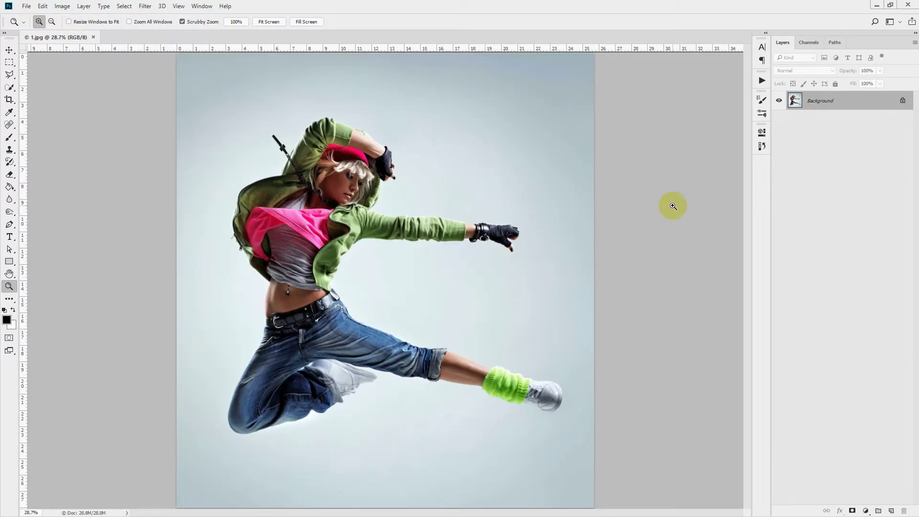
Check the color mode and bit depth of the 1.jpg document
{"action": "left_click", "coordinate": [62, 7]}
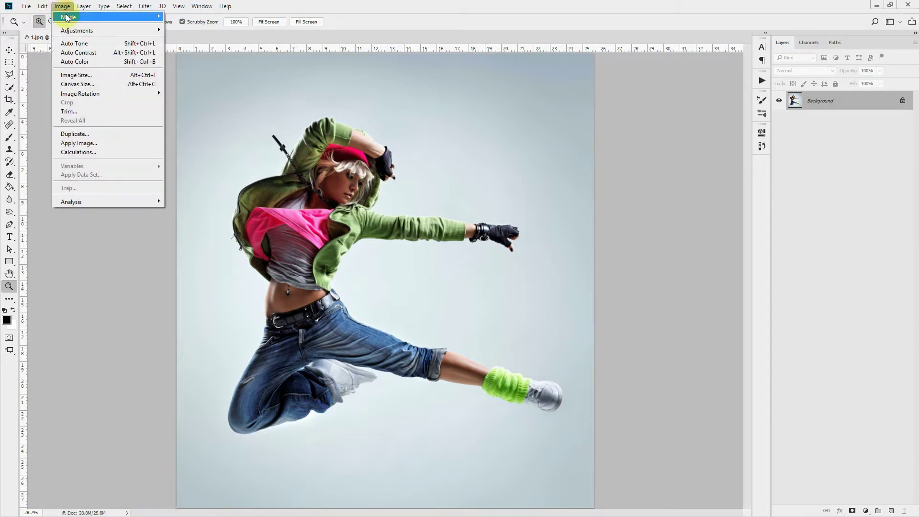
{"action": "mouse_move", "coordinate": [70, 17]}
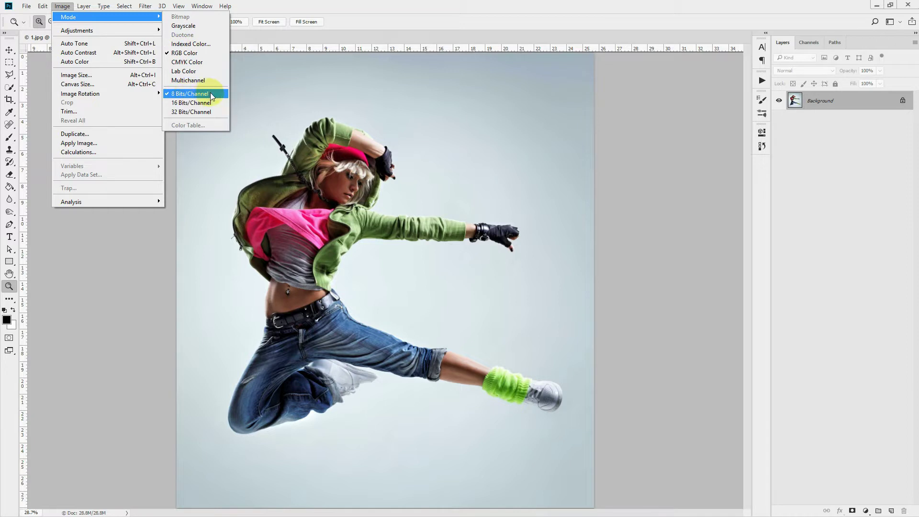
{"action": "left_click", "coordinate": [408, 9]}
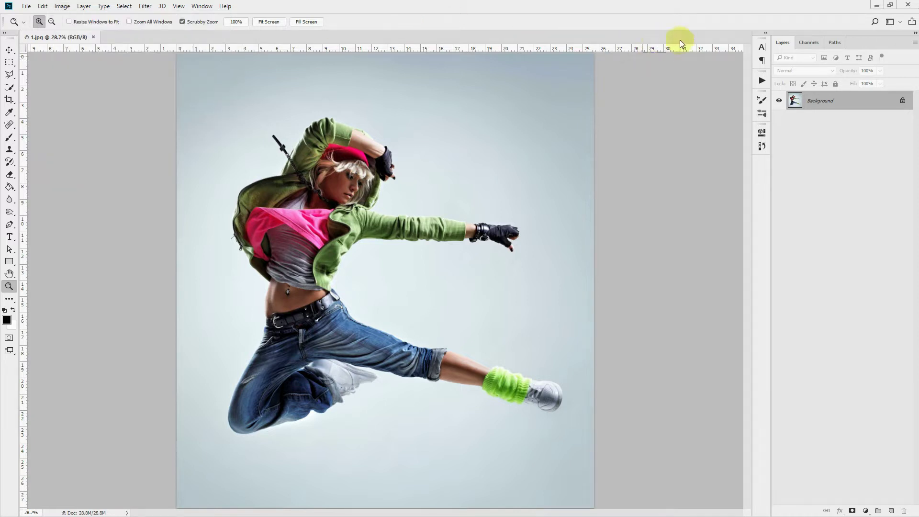
Review the Layers panel options, including default masks on fill layers and adding "copy" to copied layers, and leave them as they are
{"action": "left_click", "coordinate": [914, 43]}
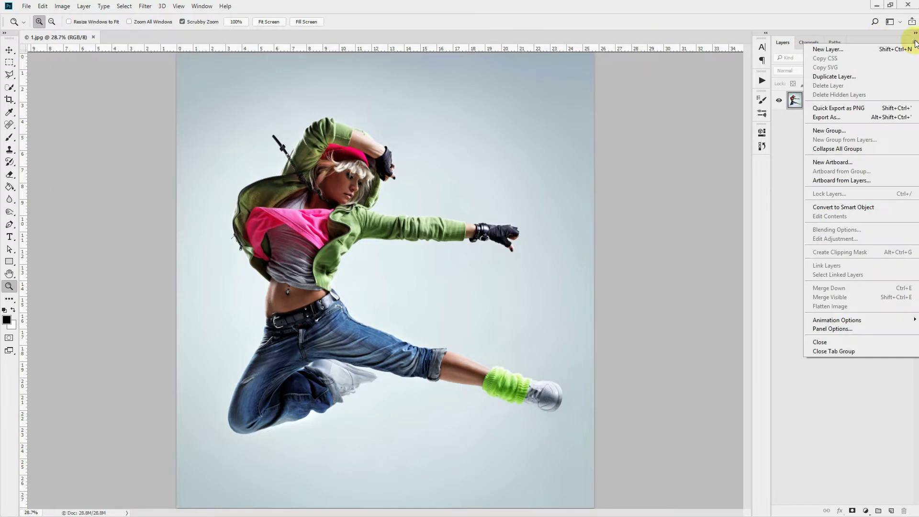
{"action": "left_click", "coordinate": [839, 329]}
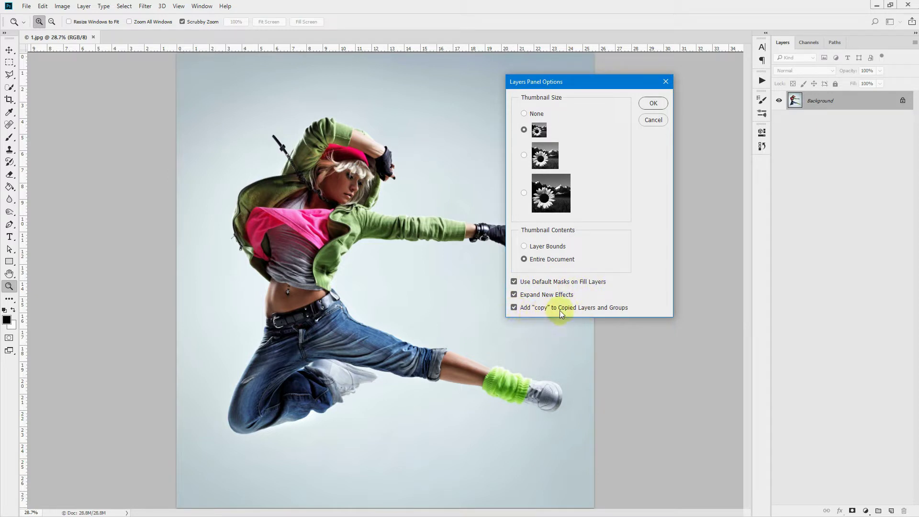
{"action": "left_click", "coordinate": [666, 83]}
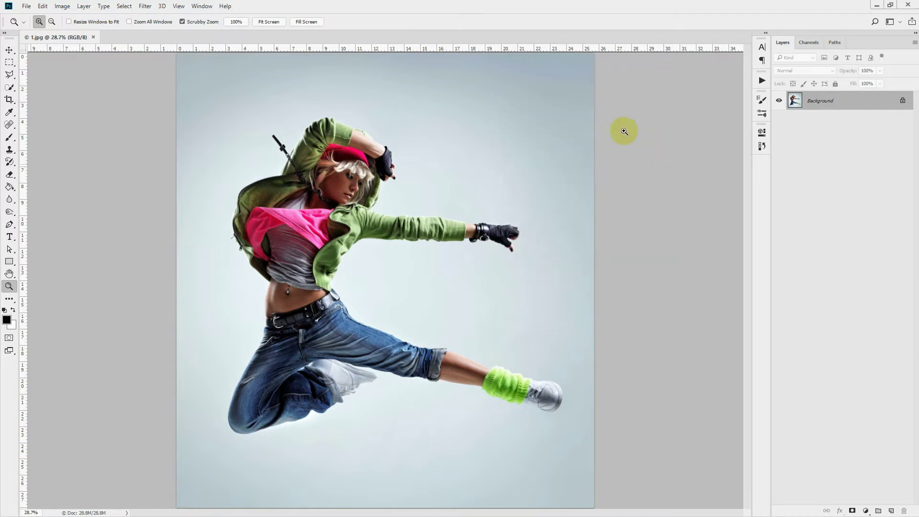
Check the image's pixel dimensions and resolution in the Image Size settings, and leave without resizing
{"action": "left_click", "coordinate": [61, 6]}
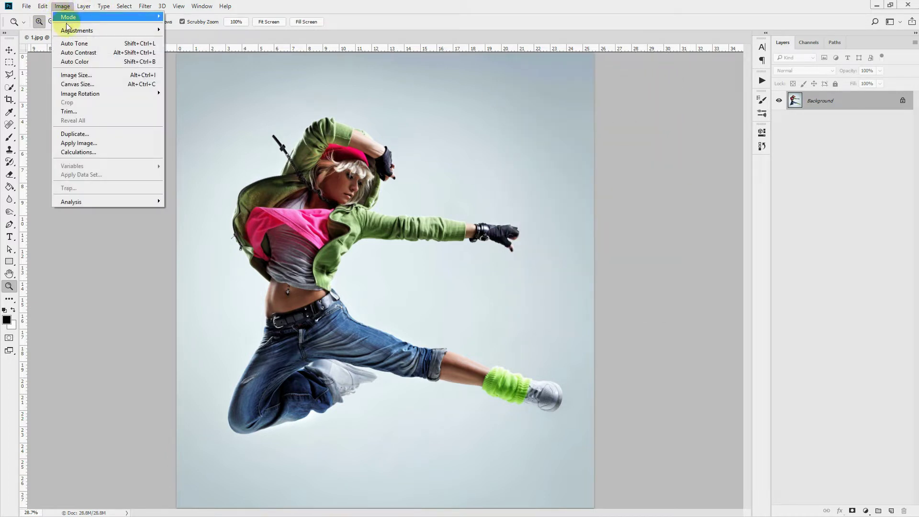
{"action": "left_click", "coordinate": [76, 74]}
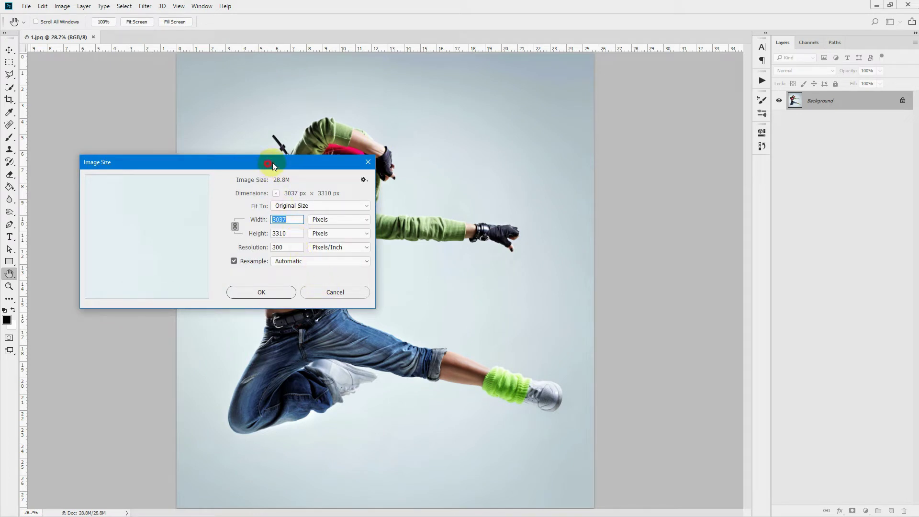
{"action": "left_click_drag", "start_coordinate": [272, 165], "coordinate": [615, 70]}
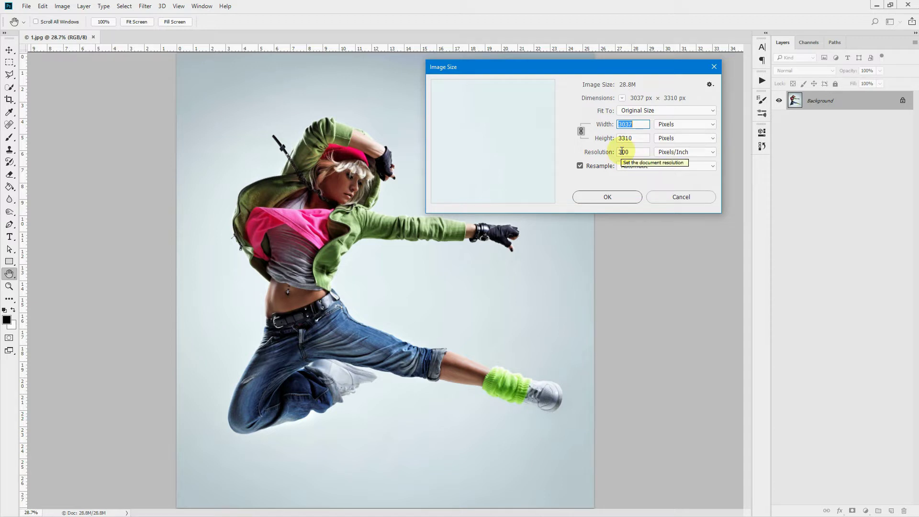
{"action": "left_click", "coordinate": [712, 72]}
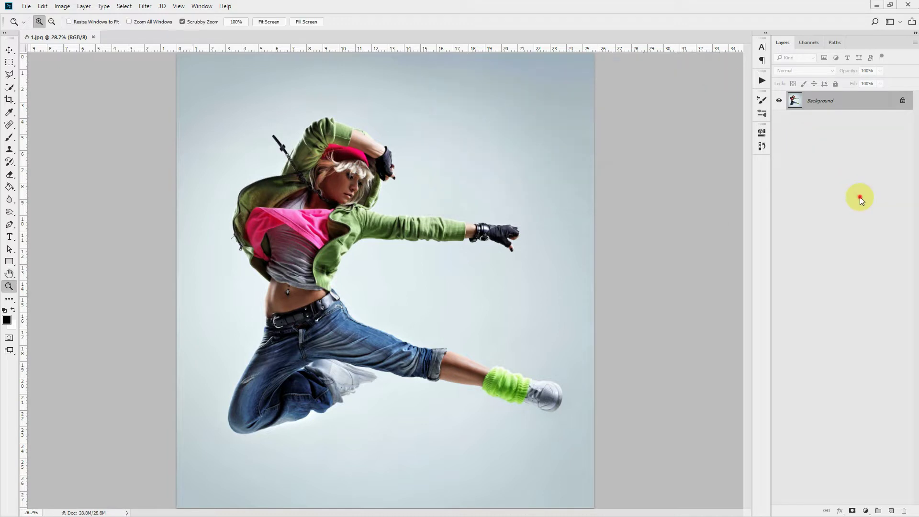
Convert the locked Background into a regular layer named "background" in lowercase, and deselect the layer
{"action": "double_click", "coordinate": [822, 104]}
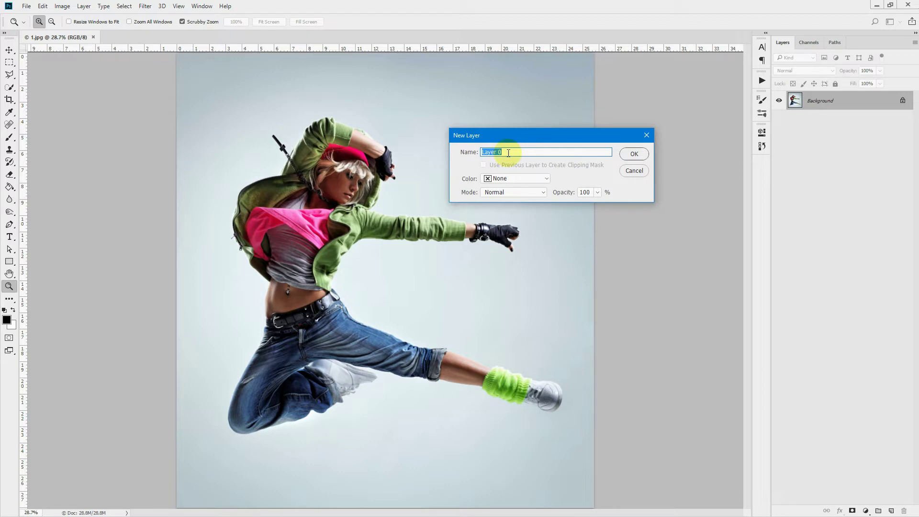
{"action": "type", "text": "background"}
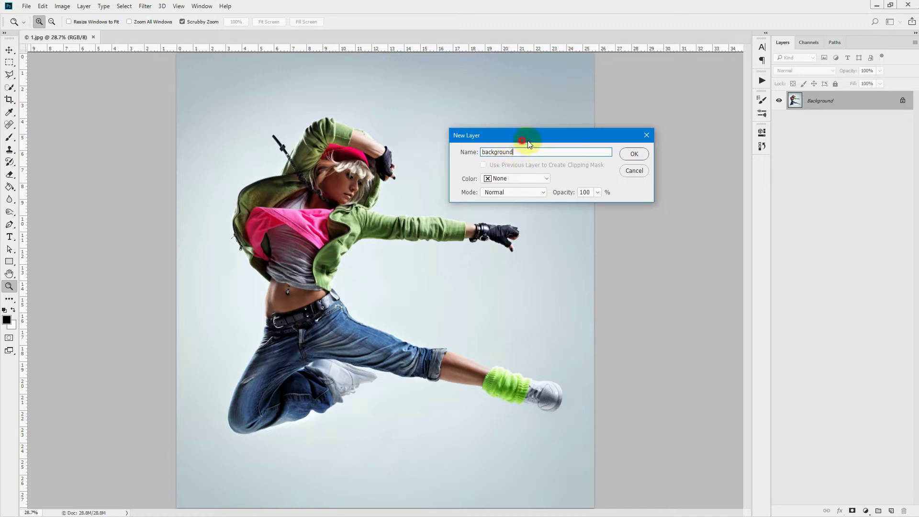
{"action": "left_click_drag", "start_coordinate": [523, 136], "coordinate": [544, 137]}
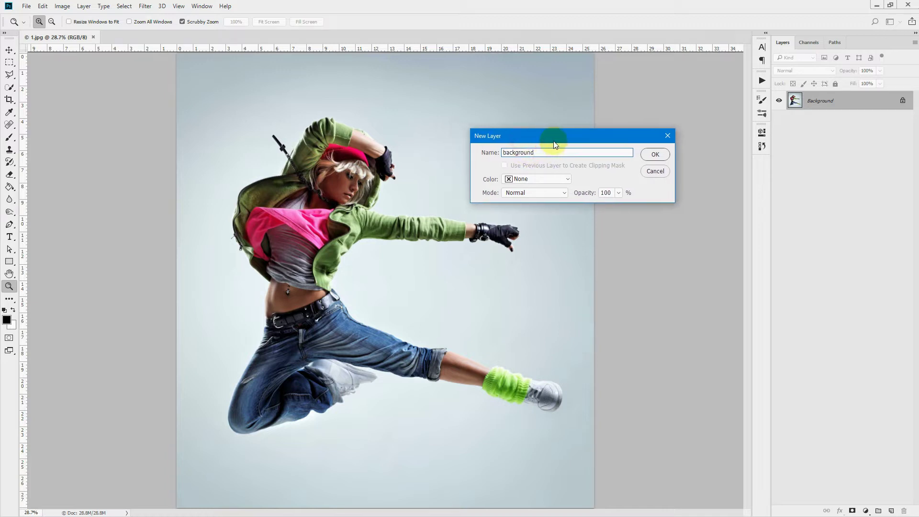
{"action": "left_click", "coordinate": [654, 153]}
{"action": "double_click", "coordinate": [821, 101]}
{"action": "left_click", "coordinate": [836, 100]}
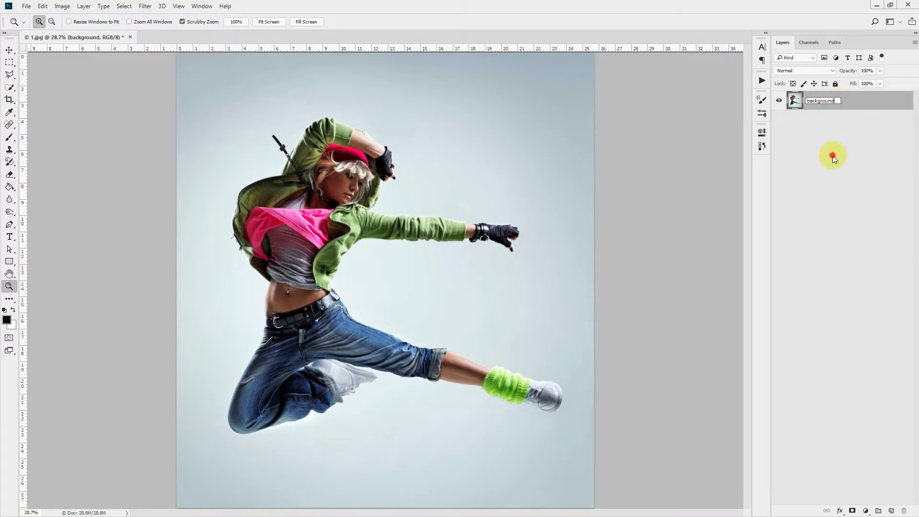
{"action": "left_click", "coordinate": [846, 174]}
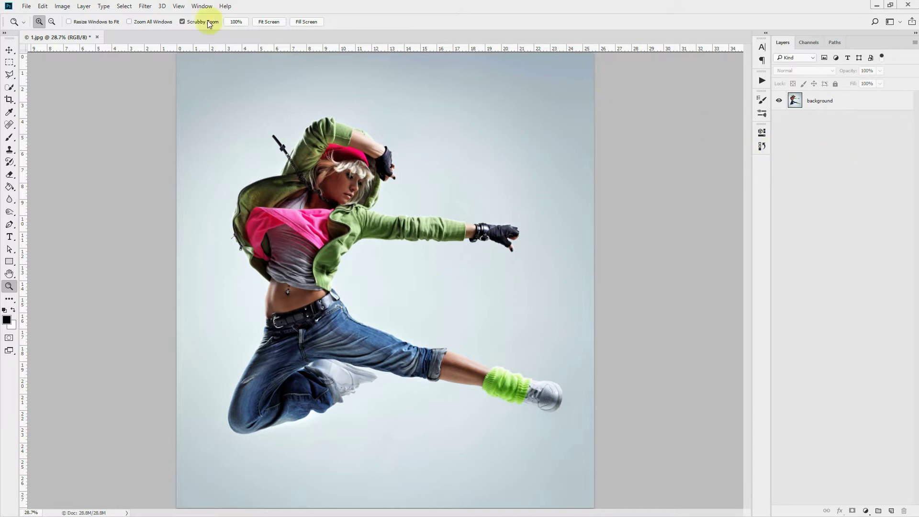
Load Concept Mix Art Brushes.abr, Concept Mix Art Patterns.pat and Concept Mix Art Photoshop Action.atn from the main_files_concept_mix_art folder
{"action": "left_click", "coordinate": [27, 6]}
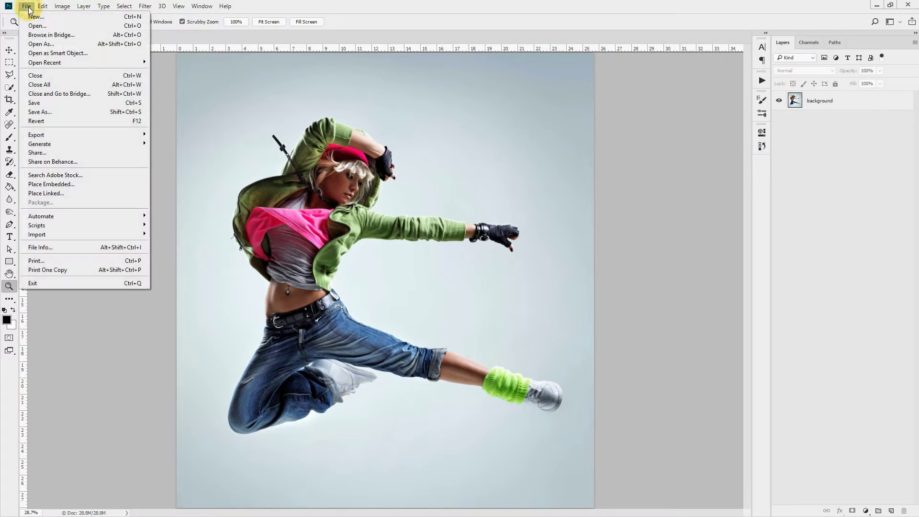
{"action": "left_click", "coordinate": [28, 25]}
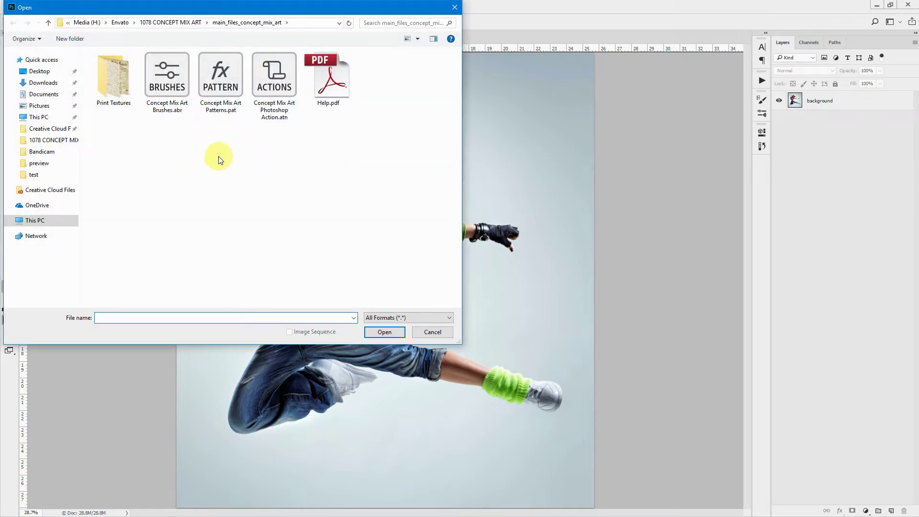
{"action": "left_click", "coordinate": [165, 90]}
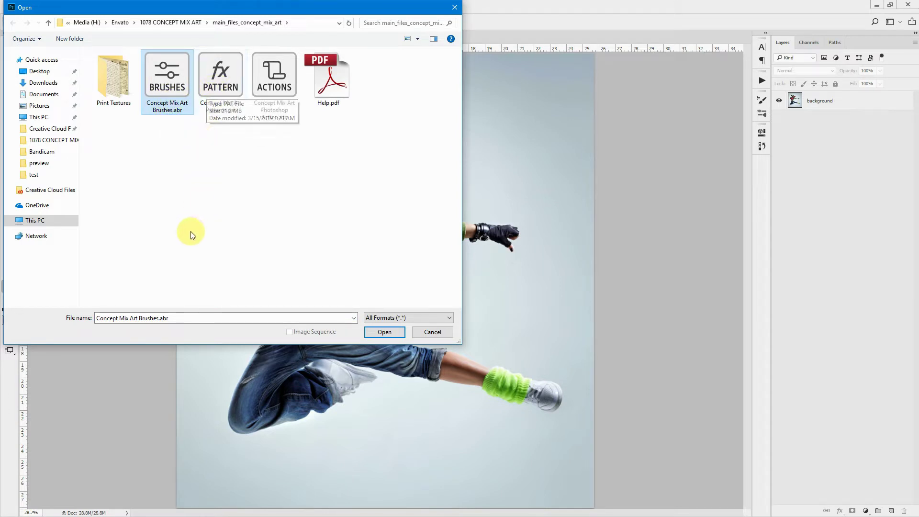
{"action": "left_click", "coordinate": [221, 88], "text": "ctrl"}
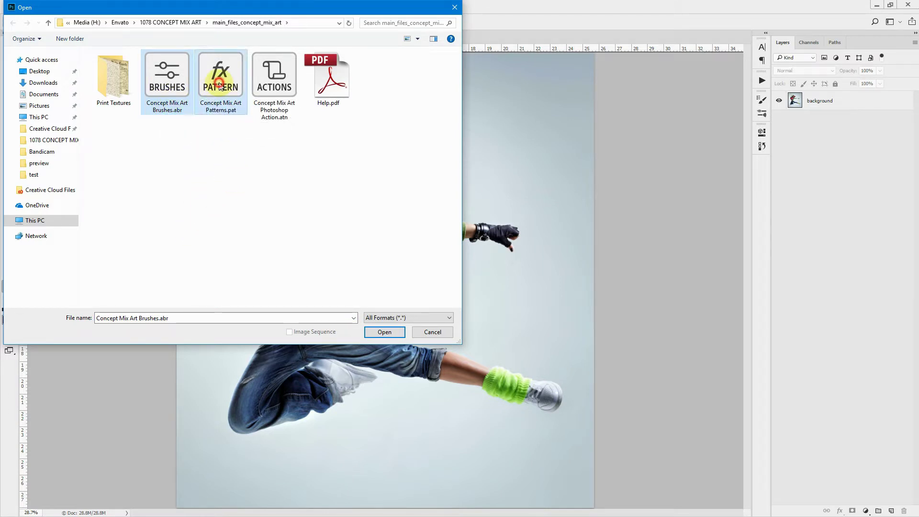
{"action": "left_click", "coordinate": [273, 72], "text": "ctrl"}
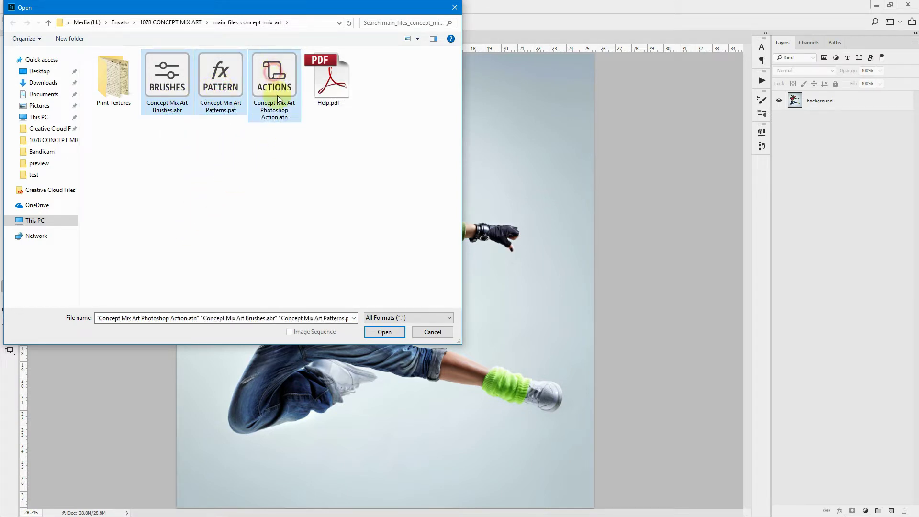
{"action": "left_click", "coordinate": [389, 332]}
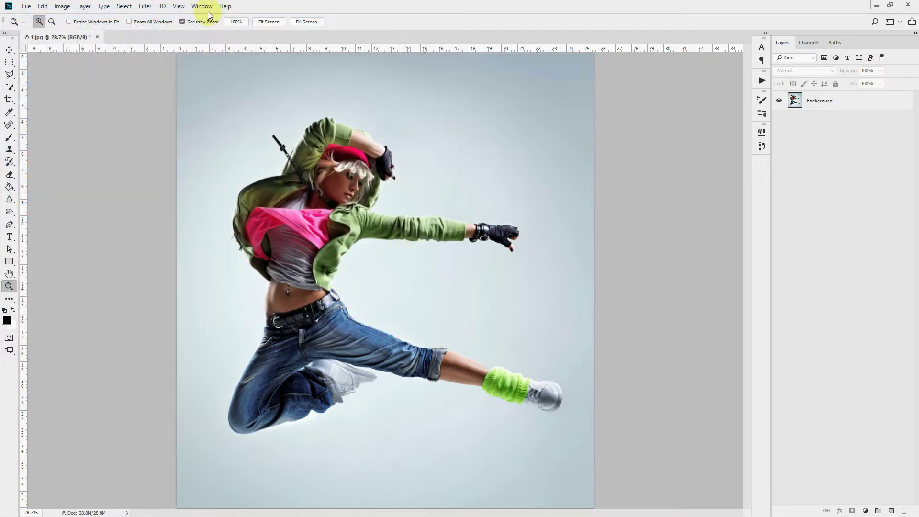
Check the Actions panel for the Concept Mix Art Photoshop Action set, and collapse the panel
{"action": "left_click", "coordinate": [203, 9]}
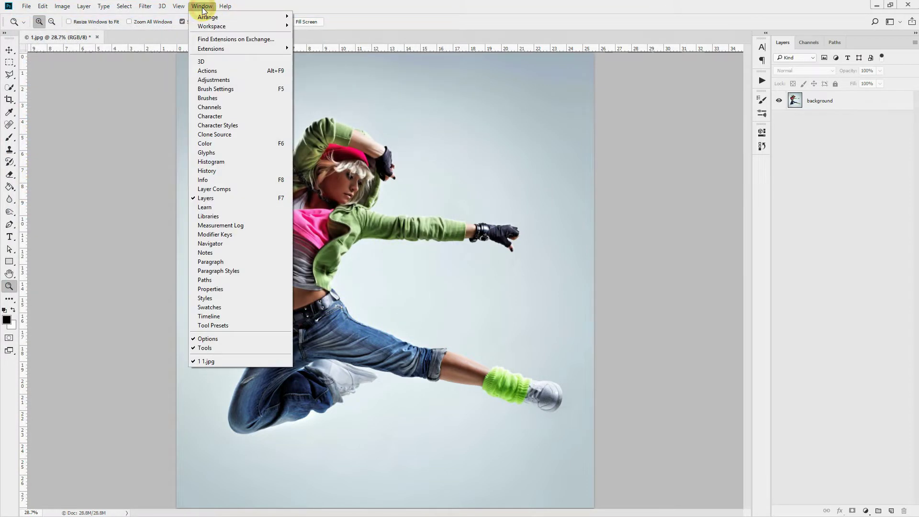
{"action": "left_click", "coordinate": [207, 70]}
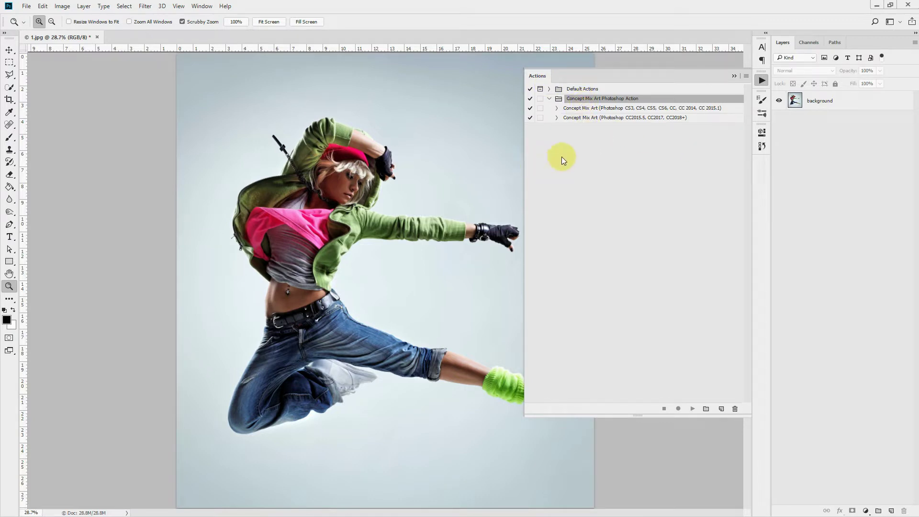
{"action": "left_click", "coordinate": [735, 76]}
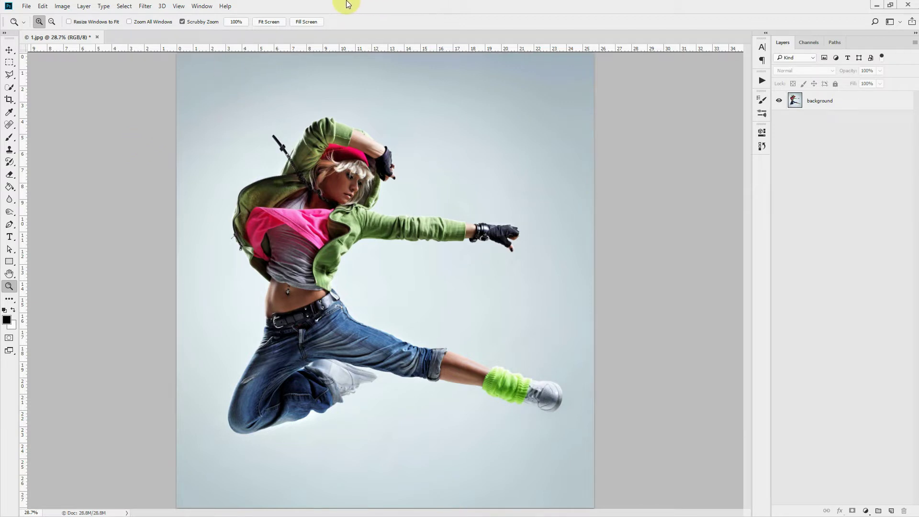
Check the Preset Manager for the Concept Mix Art Brushes group and the loaded patterns, and close the manager
{"action": "left_click", "coordinate": [45, 8]}
{"action": "left_click", "coordinate": [57, 297]}
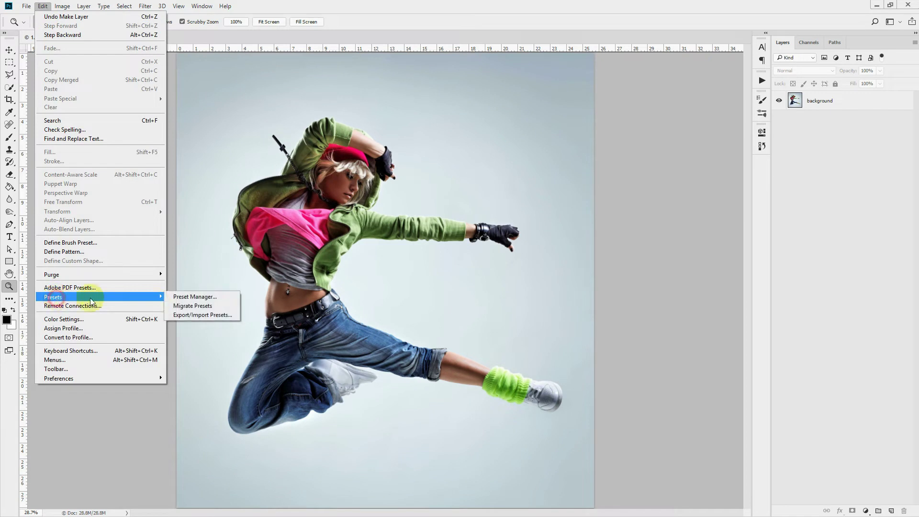
{"action": "left_click", "coordinate": [191, 297]}
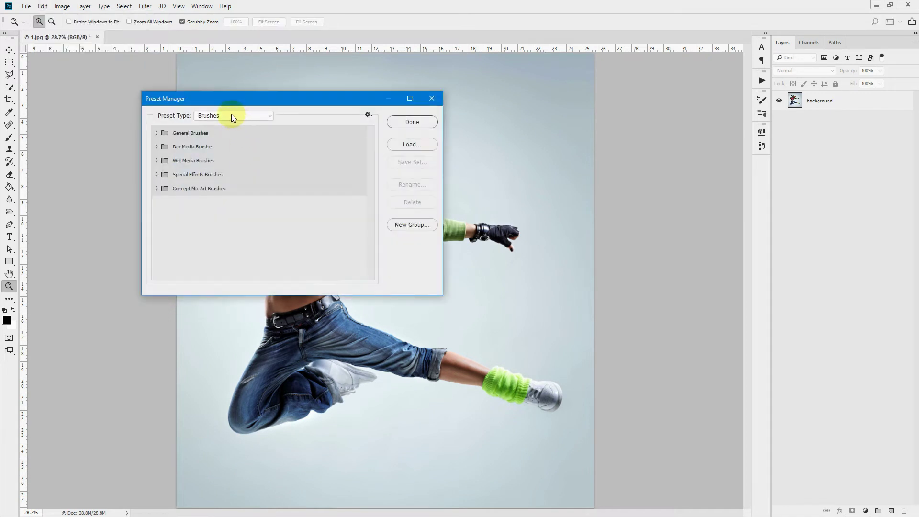
{"action": "left_click", "coordinate": [203, 189]}
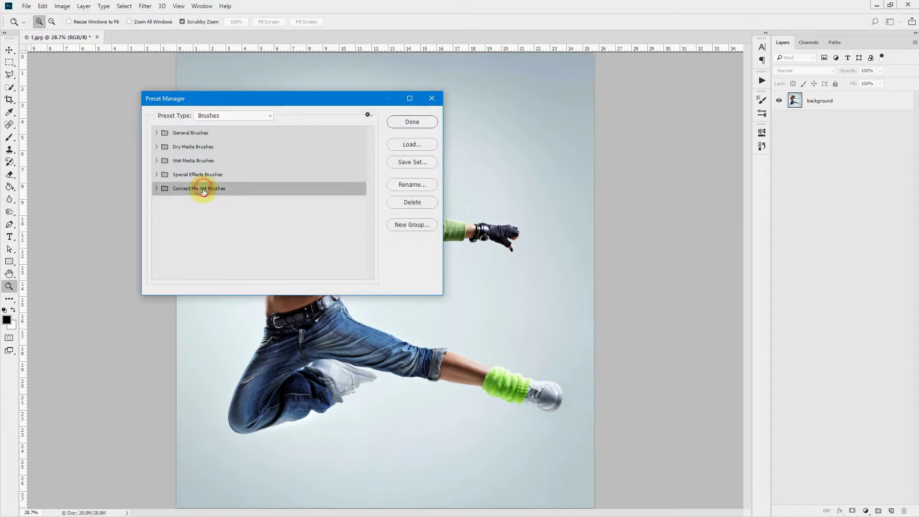
{"action": "left_click", "coordinate": [155, 188]}
{"action": "left_click", "coordinate": [156, 188]}
{"action": "left_click", "coordinate": [231, 116]}
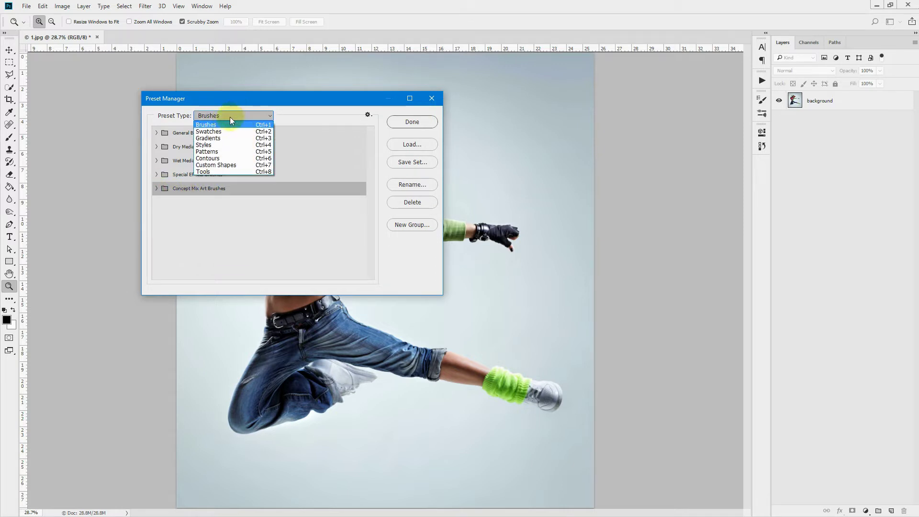
{"action": "left_click", "coordinate": [224, 151]}
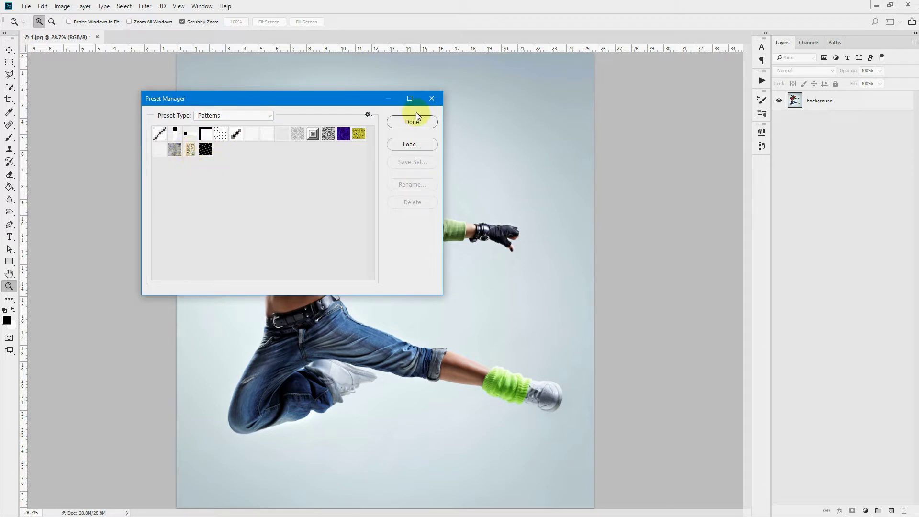
{"action": "left_click", "coordinate": [432, 98]}
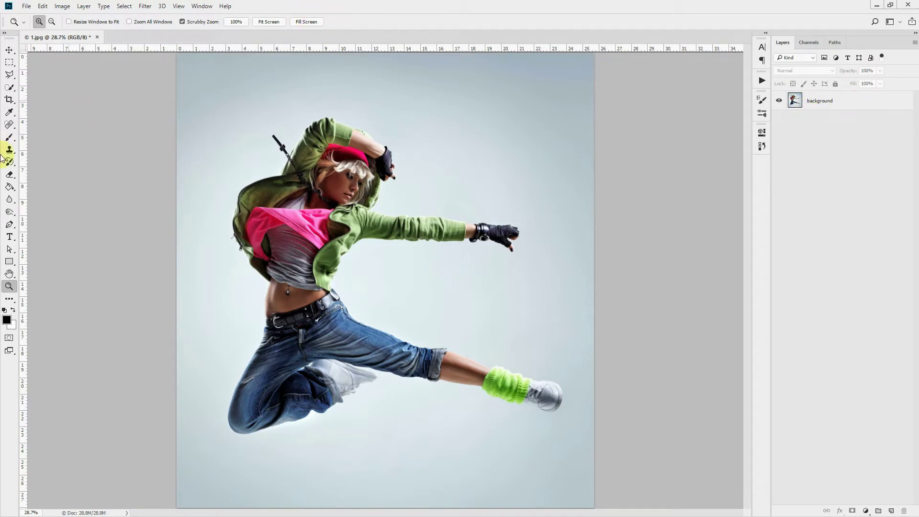
Activate the Brush tool and keep its blending mode at Normal
{"action": "left_click", "coordinate": [9, 140]}
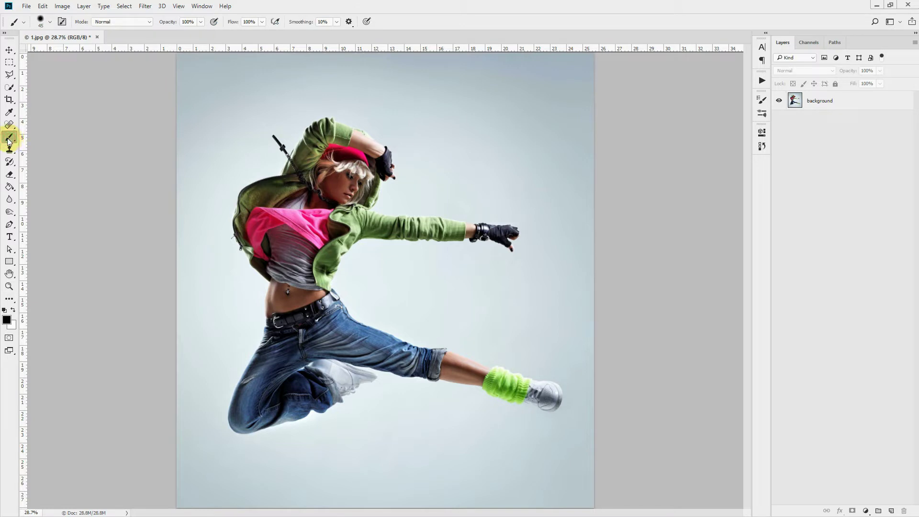
{"action": "left_click", "coordinate": [125, 22]}
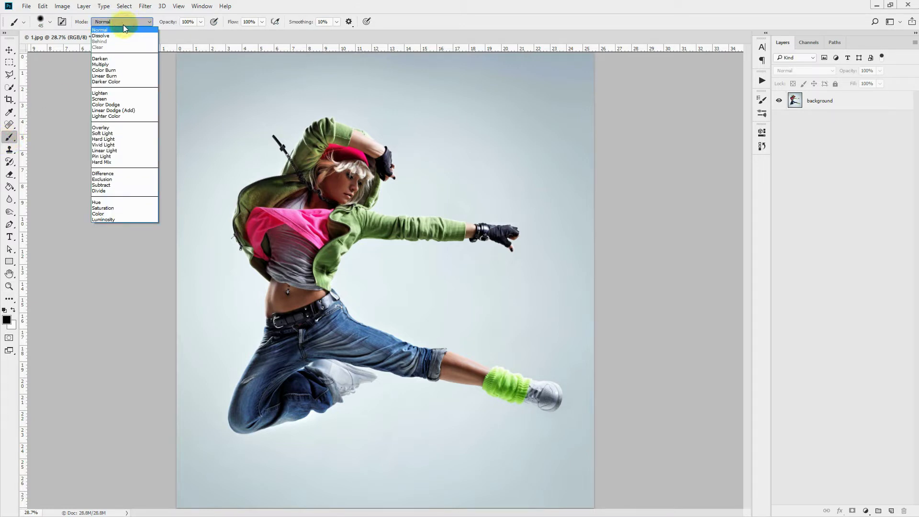
{"action": "left_click", "coordinate": [122, 24]}
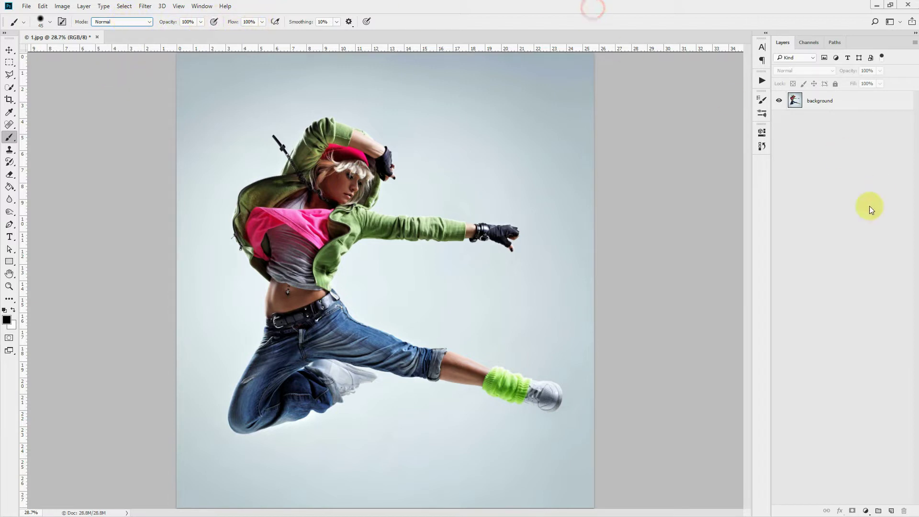
Add a new empty layer above the background layer and name it "subject" in lowercase
{"action": "left_click", "coordinate": [866, 192]}
{"action": "left_click", "coordinate": [824, 101]}
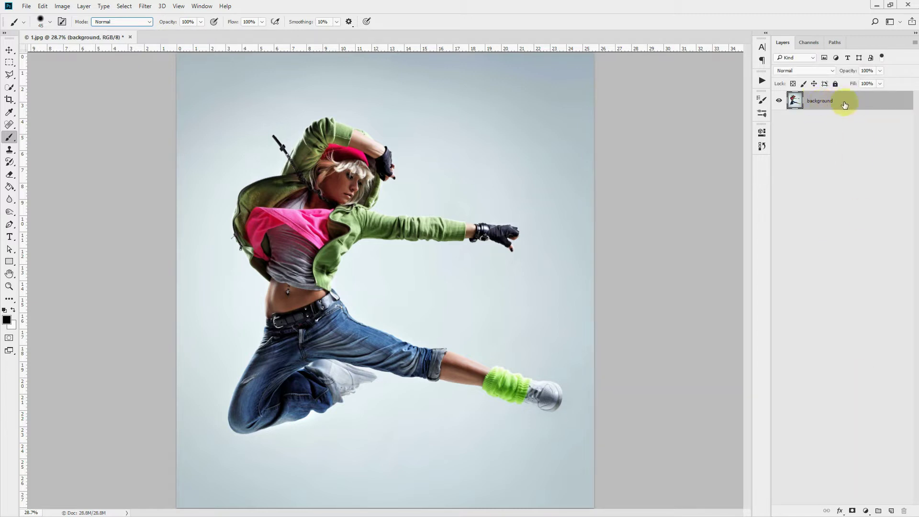
{"action": "left_click", "coordinate": [891, 510]}
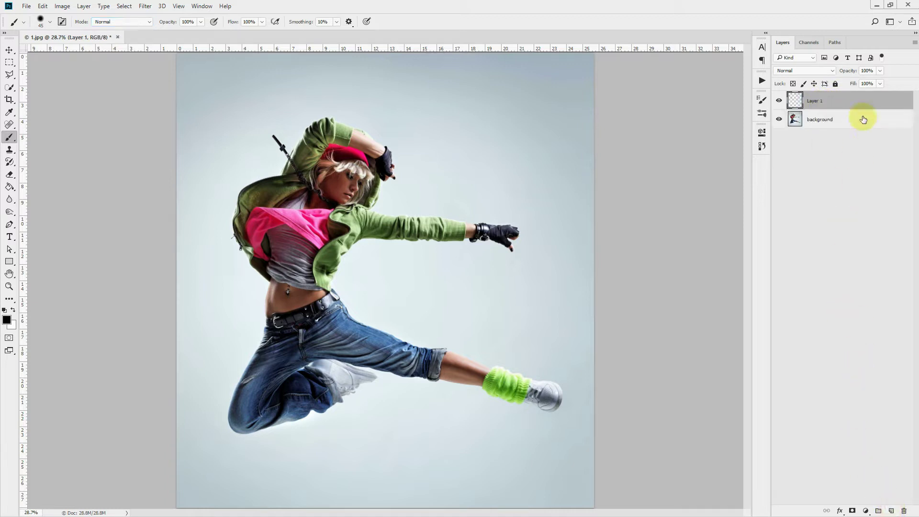
{"action": "double_click", "coordinate": [814, 101]}
{"action": "type", "text": "subject"}
{"action": "double_click", "coordinate": [825, 100]}
{"action": "left_click", "coordinate": [855, 101]}
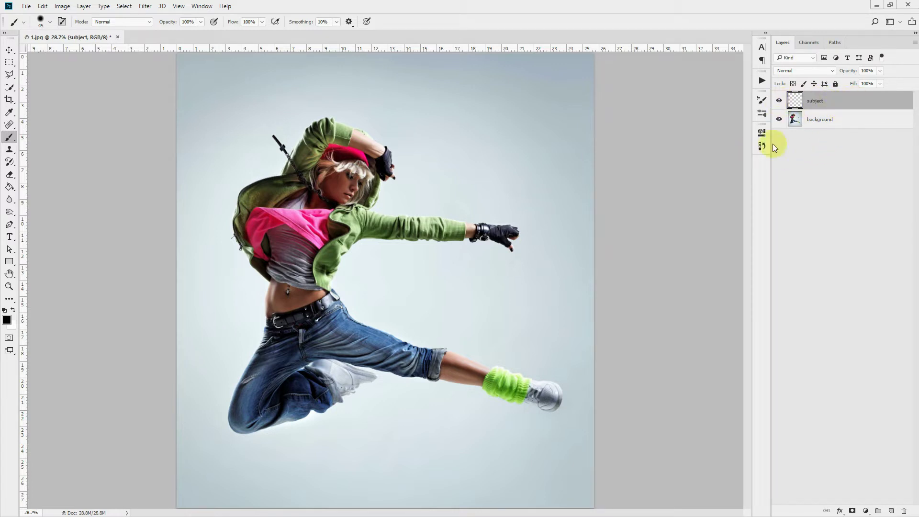
Select the whole dancer on the background layer with the Quick Selection tool, including limbs and back accessory, and make the subject layer active
{"action": "left_click", "coordinate": [843, 125]}
{"action": "left_click", "coordinate": [10, 88]}
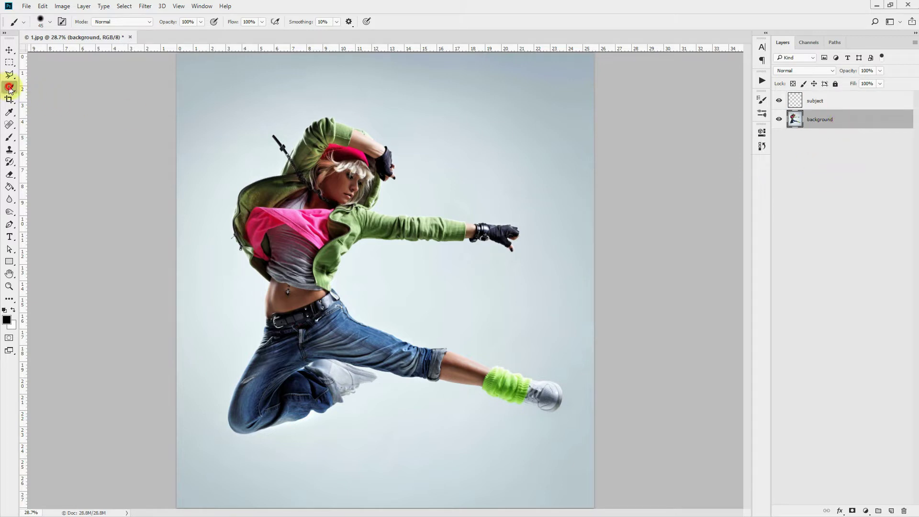
{"action": "mouse_move", "coordinate": [285, 244]}
{"action": "left_mouse_down"}
{"action": "mouse_move", "coordinate": [290, 220]}
{"action": "mouse_move", "coordinate": [316, 208]}
{"action": "mouse_move", "coordinate": [308, 137]}
{"action": "mouse_move", "coordinate": [289, 153]}
{"action": "mouse_move", "coordinate": [298, 130]}
{"action": "mouse_move", "coordinate": [328, 117]}
{"action": "mouse_move", "coordinate": [369, 139]}
{"action": "mouse_move", "coordinate": [392, 175]}
{"action": "mouse_move", "coordinate": [373, 137]}
{"action": "left_mouse_up"}
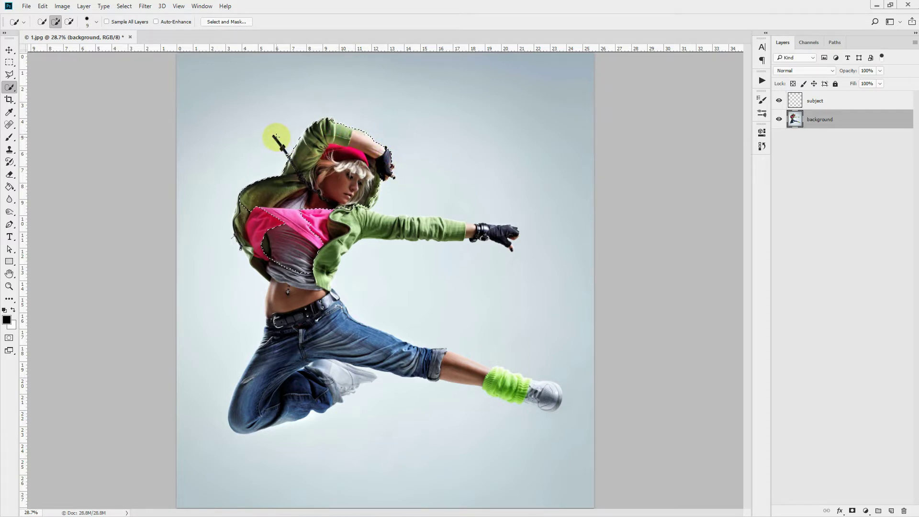
{"action": "left_click", "coordinate": [275, 138]}
{"action": "left_click_drag", "start_coordinate": [275, 138], "coordinate": [284, 156]}
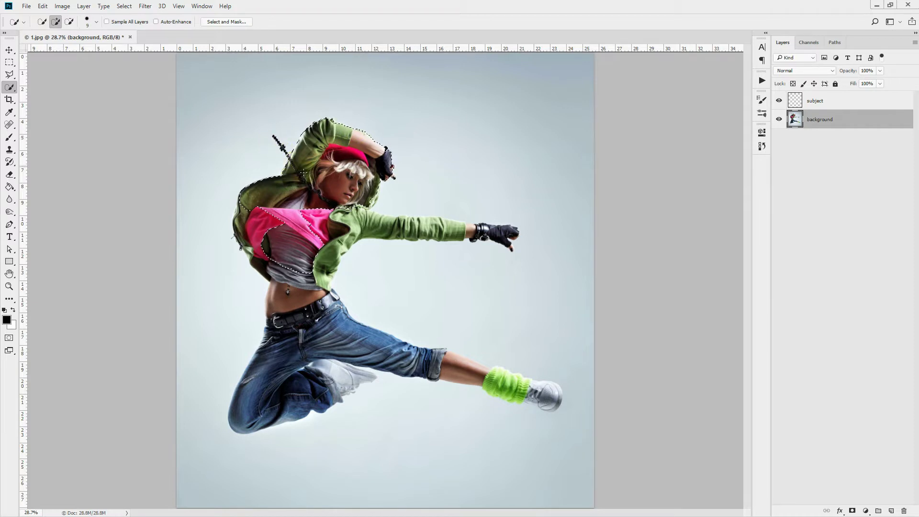
{"action": "left_click_drag", "start_coordinate": [335, 218], "coordinate": [359, 206]}
{"action": "left_click", "coordinate": [403, 218]}
{"action": "mouse_move", "coordinate": [318, 277]}
{"action": "left_mouse_down"}
{"action": "mouse_move", "coordinate": [328, 274]}
{"action": "mouse_move", "coordinate": [550, 395]}
{"action": "mouse_move", "coordinate": [545, 404]}
{"action": "left_mouse_up"}
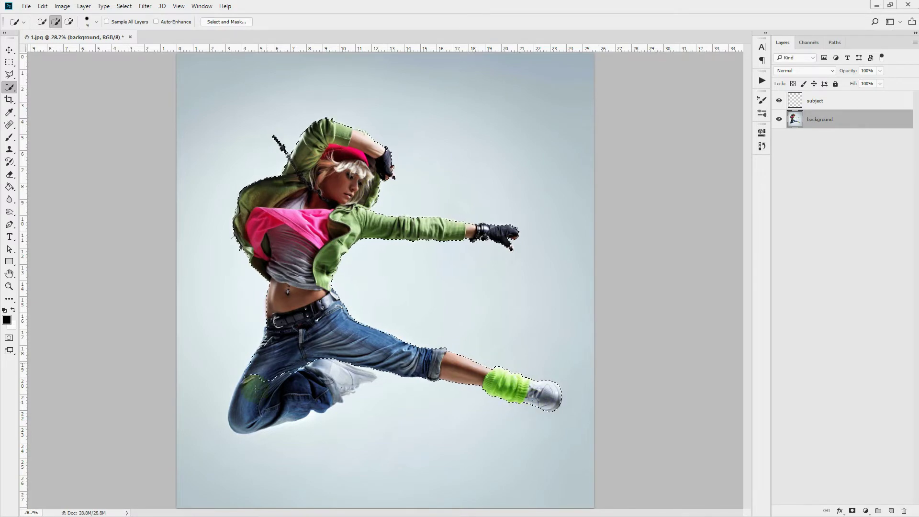
{"action": "left_click_drag", "start_coordinate": [349, 393], "coordinate": [258, 339]}
{"action": "left_click", "coordinate": [336, 117]}
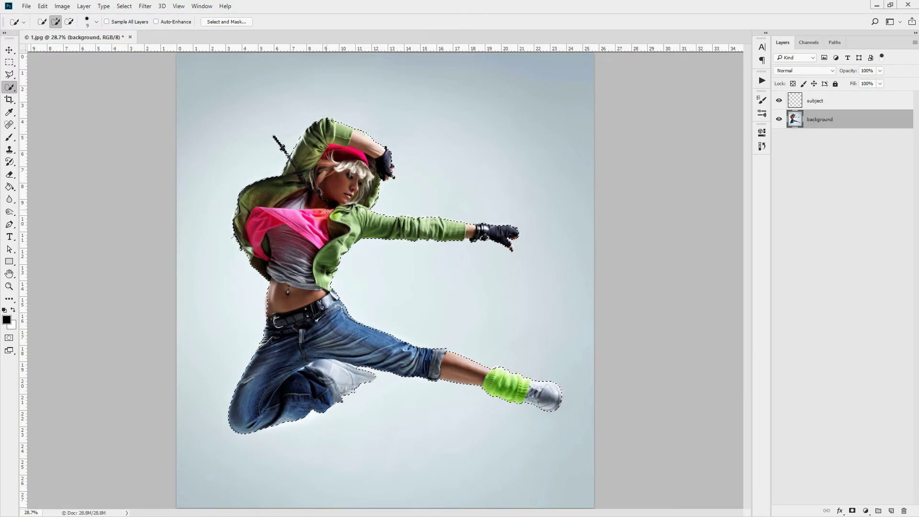
{"action": "left_click", "coordinate": [827, 101]}
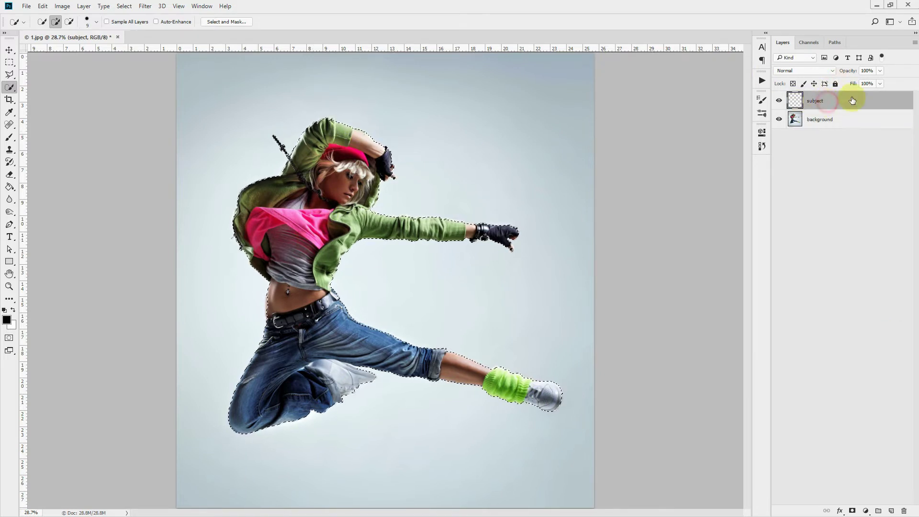
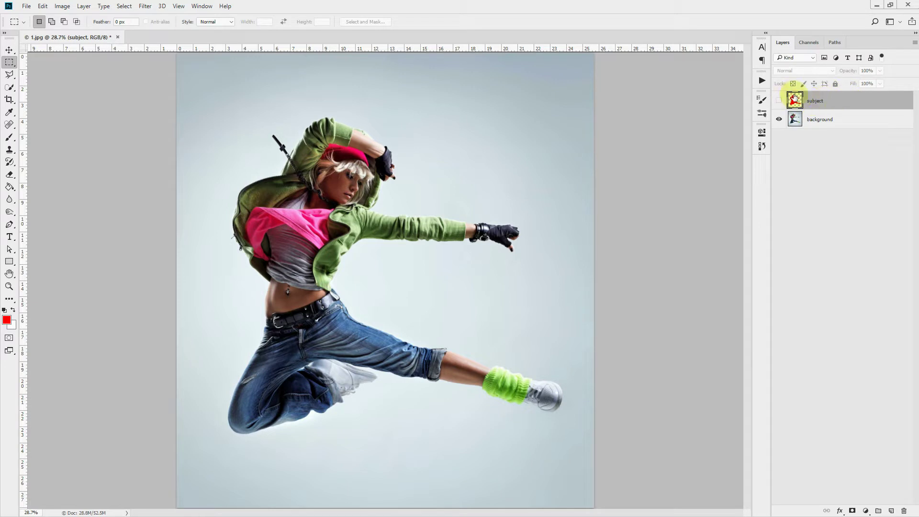
Add a new empty layer above the subject layer and name it "focus"
{"action": "left_click", "coordinate": [891, 511]}
{"action": "type", "text": "focus"}
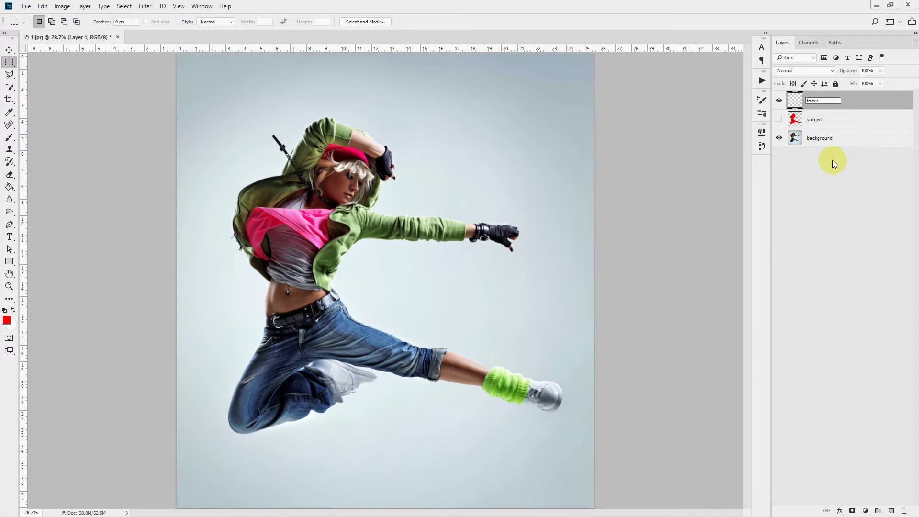
{"action": "left_click", "coordinate": [862, 98]}
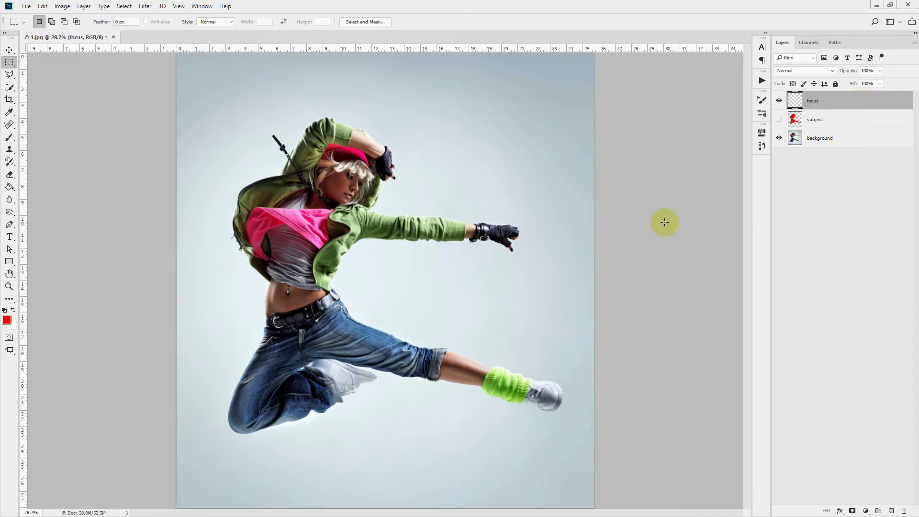
Choose the concept-mix-art-br-0 preset from the Concept Mix Art Brushes group for the Brush tool
{"action": "left_click", "coordinate": [9, 140]}
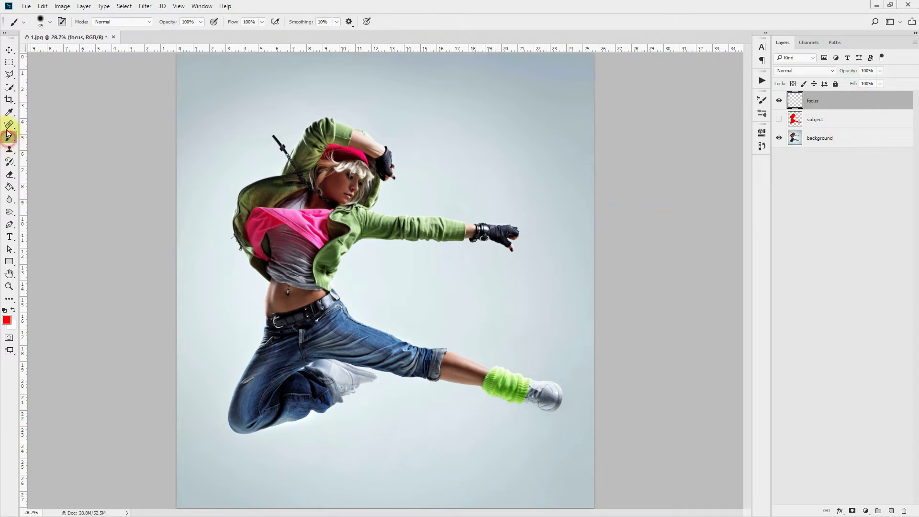
{"action": "left_click", "coordinate": [43, 22]}
{"action": "left_click", "coordinate": [17, 168]}
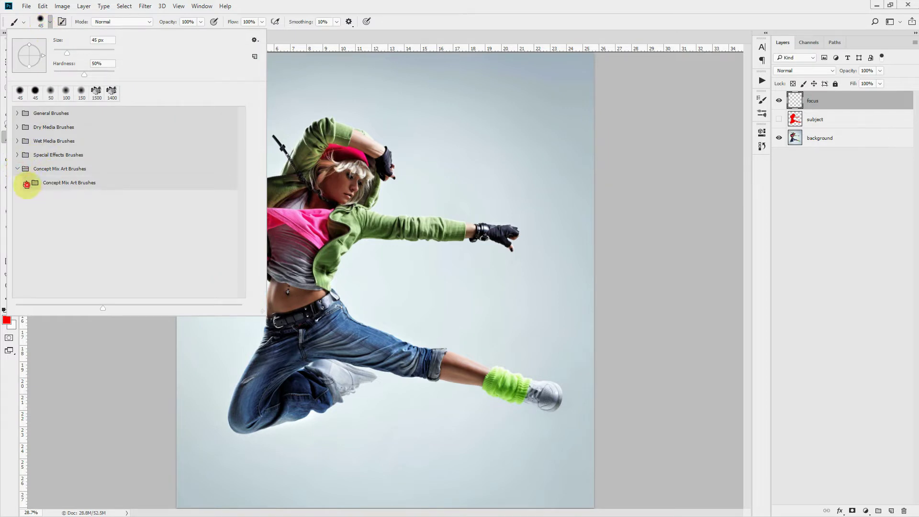
{"action": "left_click", "coordinate": [27, 182]}
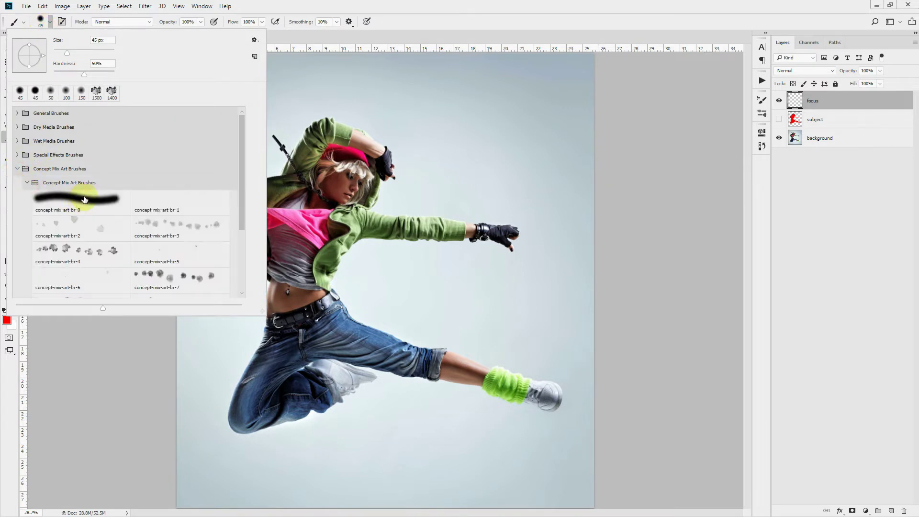
{"action": "left_click", "coordinate": [72, 204]}
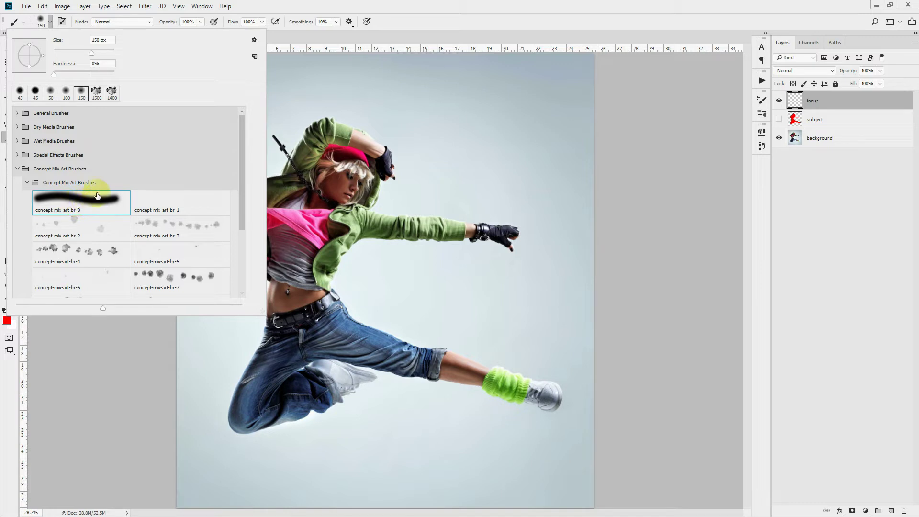
{"action": "left_click", "coordinate": [426, 9]}
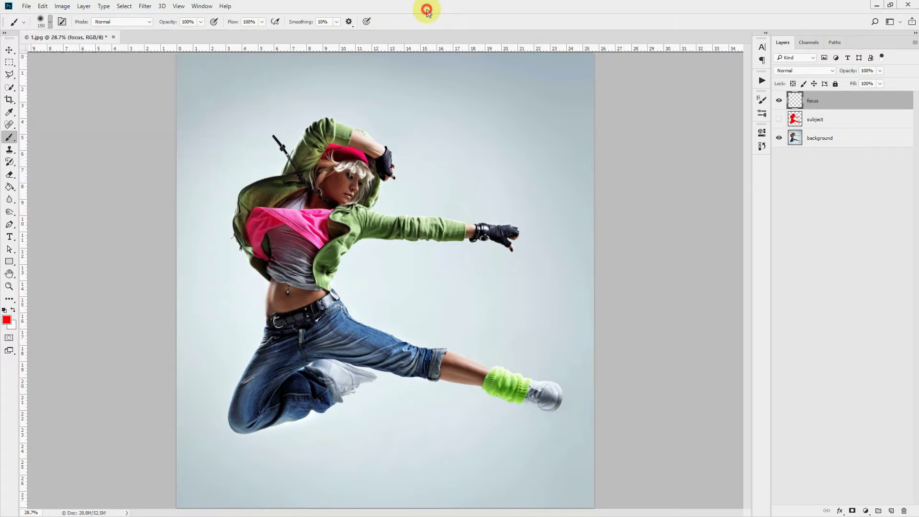
Set the foreground color to a bright blue
{"action": "left_click", "coordinate": [7, 324]}
{"action": "left_click", "coordinate": [621, 191]}
{"action": "left_click_drag", "start_coordinate": [621, 190], "coordinate": [624, 188]}
{"action": "left_click", "coordinate": [719, 128]}
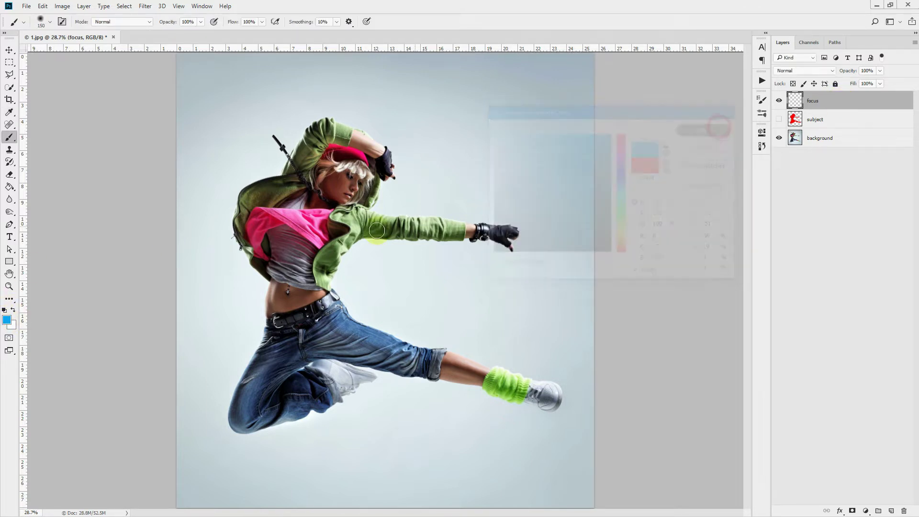
Paint blue strokes on the focus layer over the dancer's head, chest, hands, forearm, lower leg and shoe
{"action": "mouse_move", "coordinate": [359, 186]}
{"action": "left_mouse_down"}
{"action": "mouse_move", "coordinate": [337, 156]}
{"action": "mouse_move", "coordinate": [328, 174]}
{"action": "mouse_move", "coordinate": [325, 166]}
{"action": "mouse_move", "coordinate": [330, 195]}
{"action": "mouse_move", "coordinate": [352, 158]}
{"action": "mouse_move", "coordinate": [333, 196]}
{"action": "mouse_move", "coordinate": [324, 193]}
{"action": "mouse_move", "coordinate": [343, 203]}
{"action": "mouse_move", "coordinate": [328, 229]}
{"action": "mouse_move", "coordinate": [340, 211]}
{"action": "mouse_move", "coordinate": [325, 266]}
{"action": "mouse_move", "coordinate": [331, 156]}
{"action": "mouse_move", "coordinate": [341, 152]}
{"action": "mouse_move", "coordinate": [365, 161]}
{"action": "mouse_move", "coordinate": [341, 218]}
{"action": "mouse_move", "coordinate": [324, 239]}
{"action": "mouse_move", "coordinate": [320, 211]}
{"action": "mouse_move", "coordinate": [298, 215]}
{"action": "mouse_move", "coordinate": [316, 222]}
{"action": "mouse_move", "coordinate": [323, 243]}
{"action": "mouse_move", "coordinate": [319, 295]}
{"action": "left_mouse_up"}
{"action": "mouse_move", "coordinate": [355, 168]}
{"action": "left_mouse_down"}
{"action": "mouse_move", "coordinate": [385, 153]}
{"action": "mouse_move", "coordinate": [369, 165]}
{"action": "left_mouse_up"}
{"action": "mouse_move", "coordinate": [431, 230]}
{"action": "left_mouse_down"}
{"action": "mouse_move", "coordinate": [504, 232]}
{"action": "mouse_move", "coordinate": [478, 229]}
{"action": "left_mouse_up"}
{"action": "mouse_move", "coordinate": [550, 393]}
{"action": "left_mouse_down"}
{"action": "mouse_move", "coordinate": [496, 383]}
{"action": "mouse_move", "coordinate": [462, 364]}
{"action": "left_mouse_up"}
{"action": "mouse_move", "coordinate": [323, 315]}
{"action": "left_mouse_down"}
{"action": "mouse_move", "coordinate": [313, 270]}
{"action": "mouse_move", "coordinate": [324, 236]}
{"action": "mouse_move", "coordinate": [338, 234]}
{"action": "mouse_move", "coordinate": [353, 211]}
{"action": "mouse_move", "coordinate": [315, 173]}
{"action": "mouse_move", "coordinate": [336, 138]}
{"action": "mouse_move", "coordinate": [356, 158]}
{"action": "left_mouse_up"}
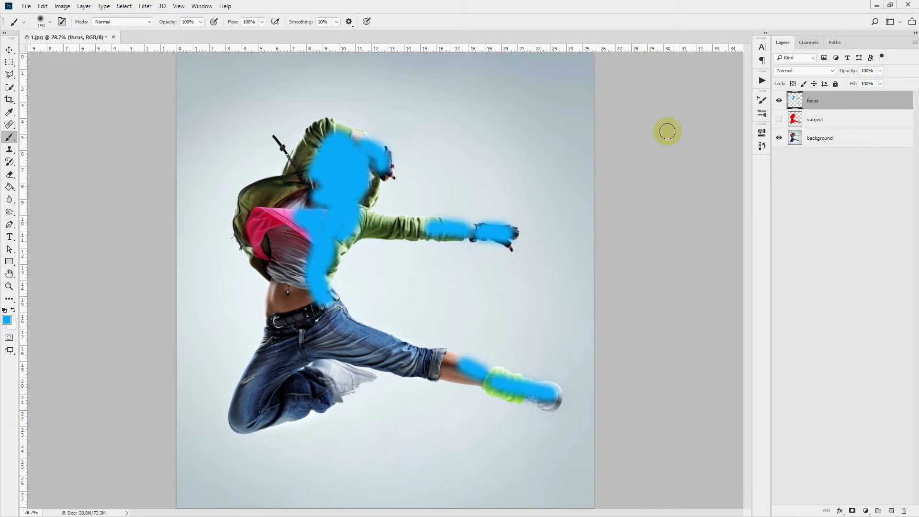
Review the background, subject and focus layers one by one, and leave subject and focus shown with the focus layer active
{"action": "left_click", "coordinate": [779, 120]}
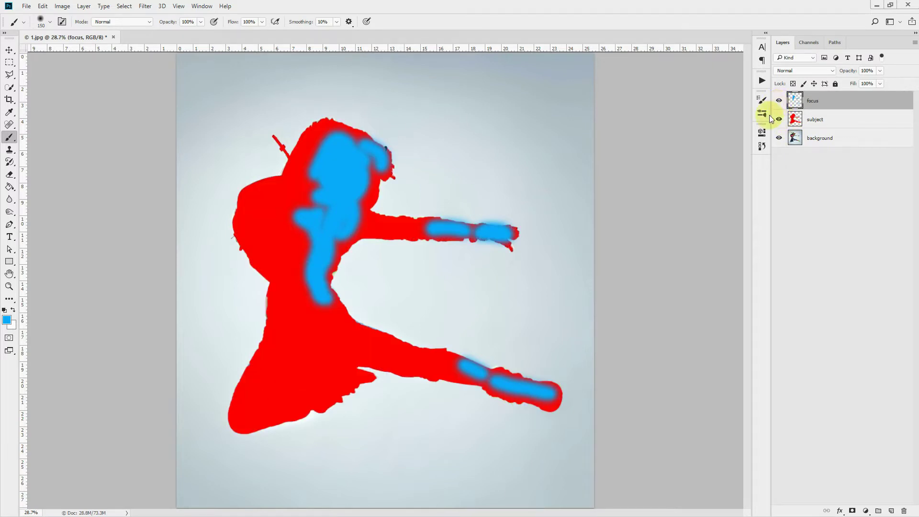
{"action": "left_click", "coordinate": [779, 101]}
{"action": "left_click", "coordinate": [780, 120]}
{"action": "left_click", "coordinate": [823, 137]}
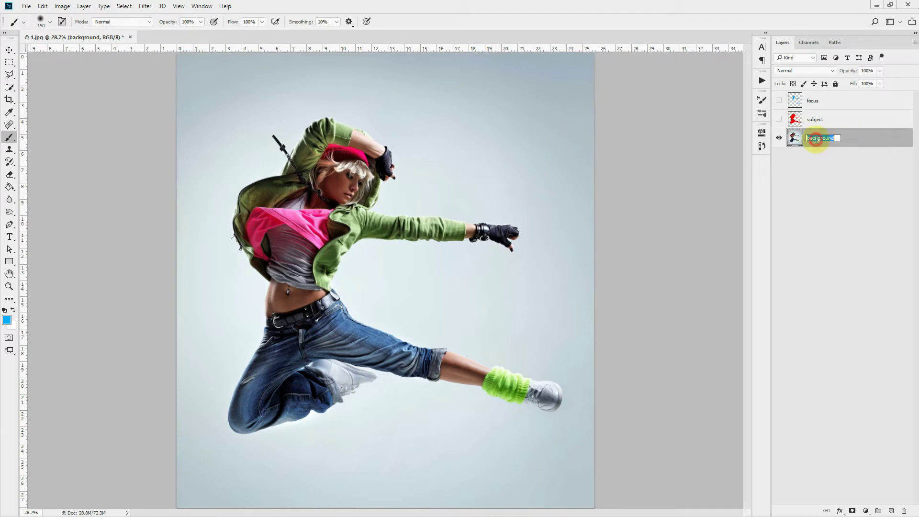
{"action": "left_click", "coordinate": [838, 119]}
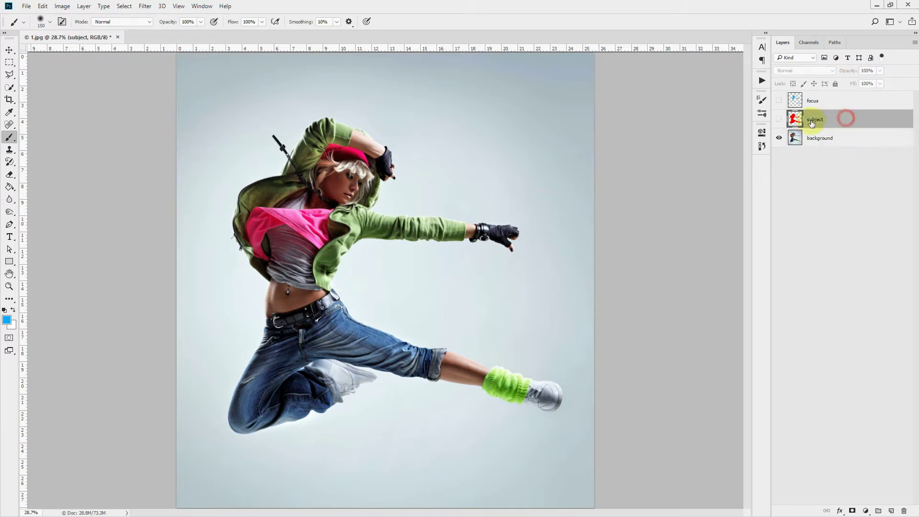
{"action": "left_click", "coordinate": [779, 119]}
{"action": "left_click", "coordinate": [821, 124]}
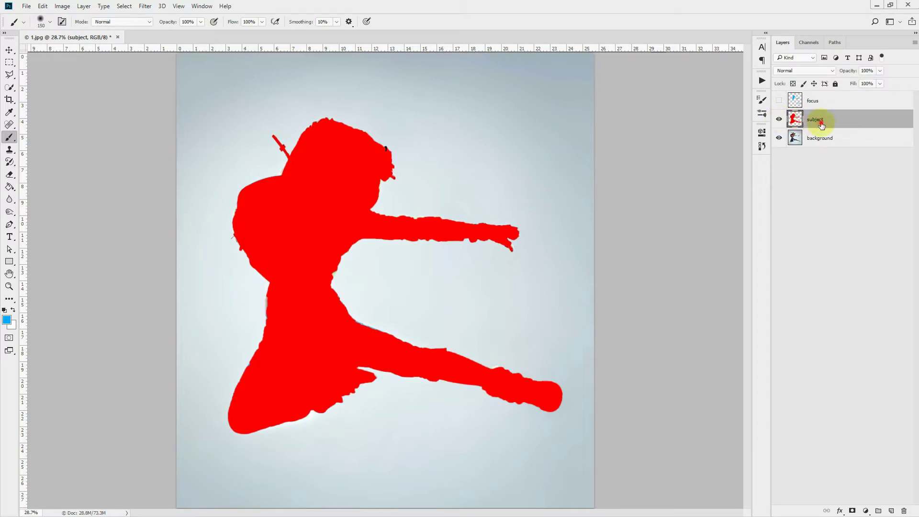
{"action": "left_click", "coordinate": [827, 99]}
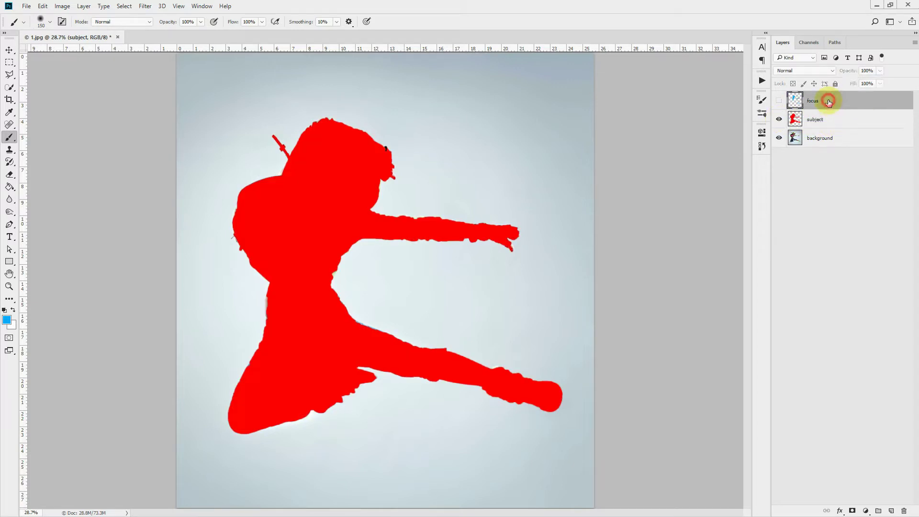
{"action": "left_click", "coordinate": [779, 101]}
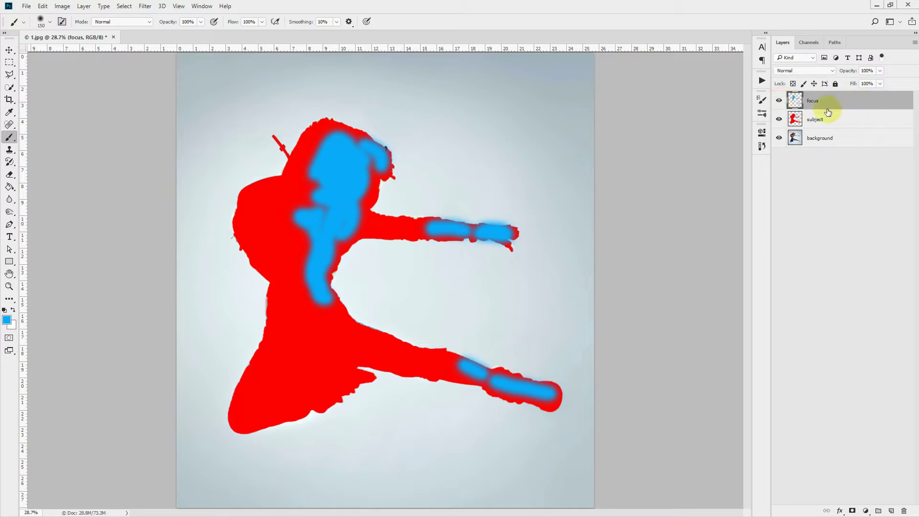
Run the Concept Mix Art (Photoshop CC2015.5, CC2017, CC2018+) action on the document and collapse the Actions panel
{"action": "left_click", "coordinate": [762, 83]}
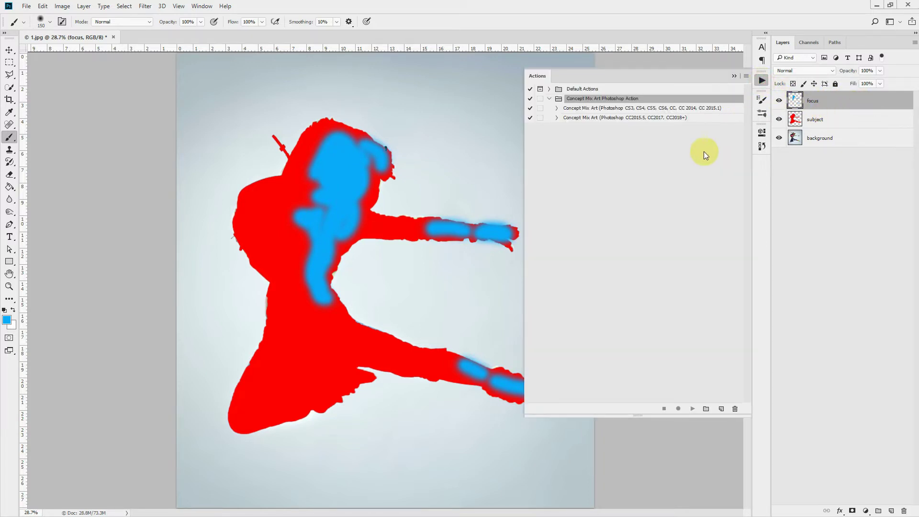
{"action": "left_click", "coordinate": [646, 119]}
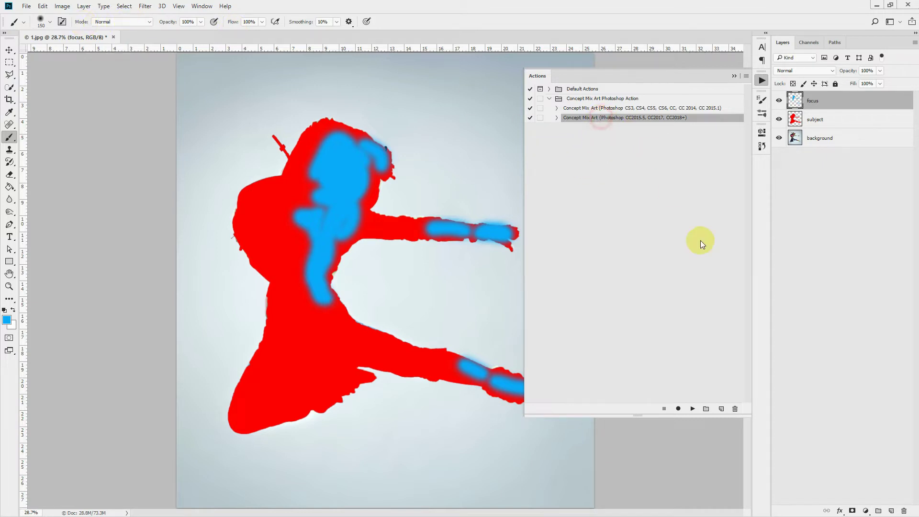
{"action": "left_click", "coordinate": [691, 409]}
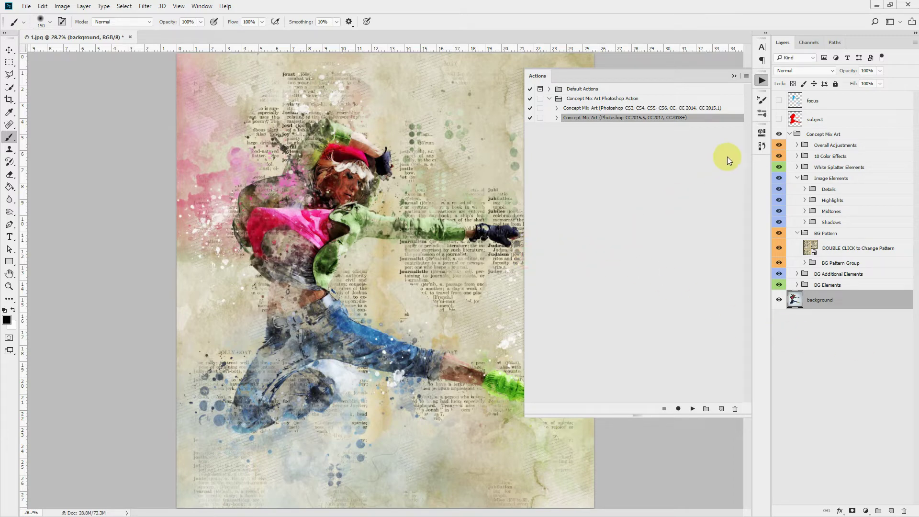
{"action": "left_click", "coordinate": [734, 76]}
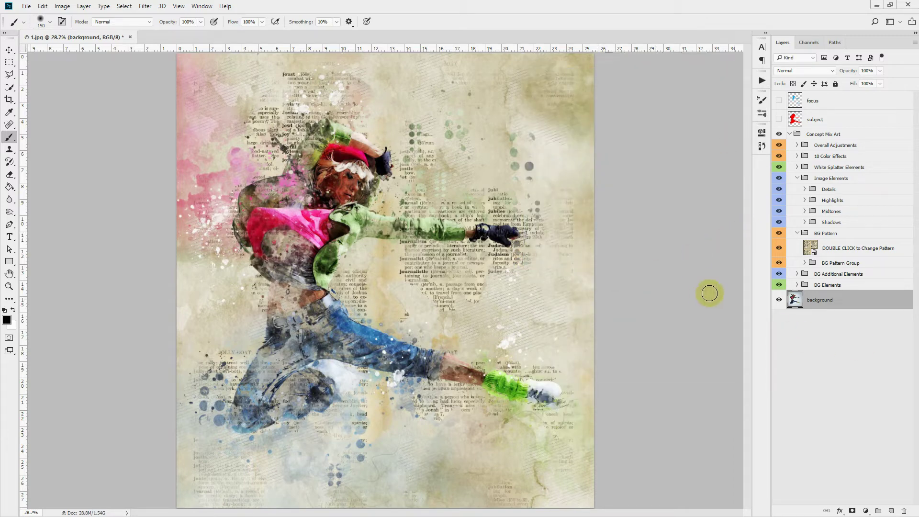
Examine the generated artwork at 66.7% zoom, looking over the dancer's head, arms, legs and the surrounding text and splatter textures
{"action": "left_click", "coordinate": [10, 286]}
{"action": "left_click", "coordinate": [392, 183]}
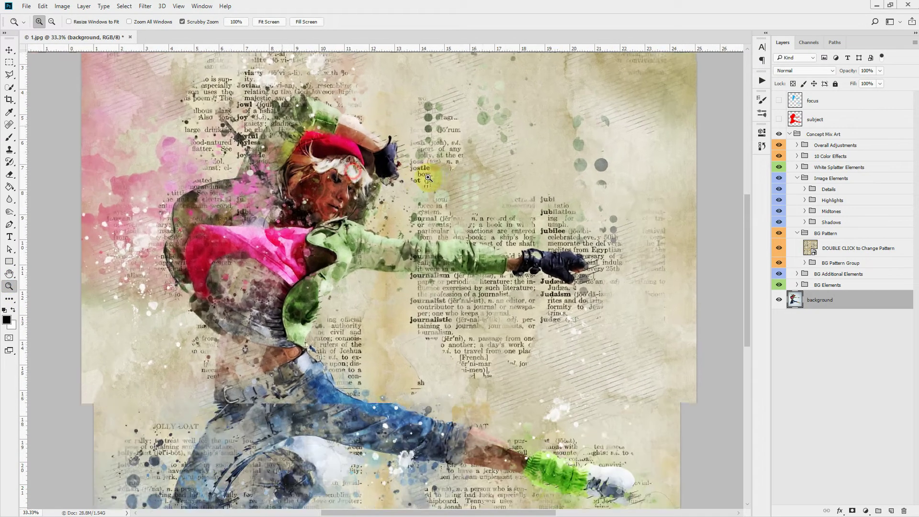
{"action": "left_click", "coordinate": [426, 178]}
{"action": "left_click", "coordinate": [478, 174]}
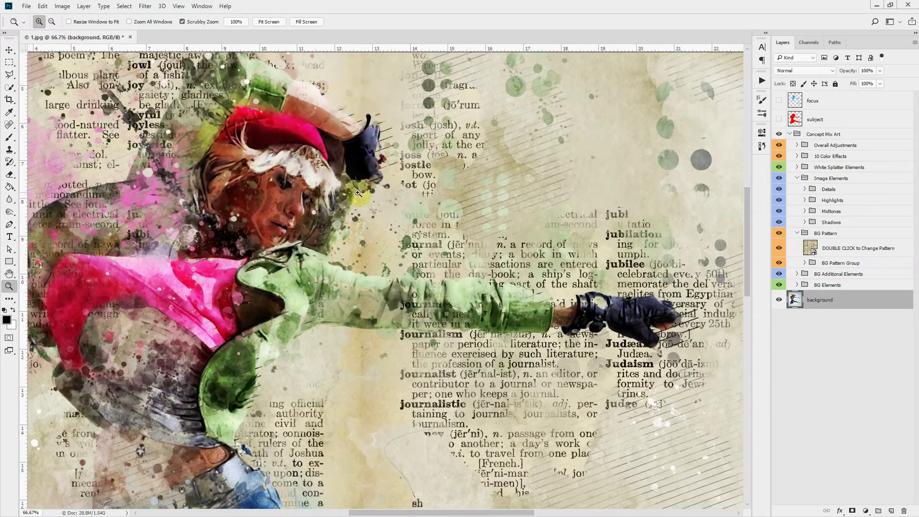
{"action": "scroll", "coordinate": [363, 192], "scroll_direction": "up", "scroll_amount": 2}
{"action": "left_click", "coordinate": [9, 274]}
{"action": "left_click_drag", "start_coordinate": [214, 161], "coordinate": [356, 297]}
{"action": "left_click_drag", "start_coordinate": [501, 350], "coordinate": [431, 163]}
{"action": "left_click_drag", "start_coordinate": [421, 364], "coordinate": [421, 158]}
{"action": "mouse_move", "coordinate": [393, 351]}
{"action": "left_mouse_down"}
{"action": "mouse_move", "coordinate": [440, 322]}
{"action": "mouse_move", "coordinate": [421, 187]}
{"action": "mouse_move", "coordinate": [300, 176]}
{"action": "mouse_move", "coordinate": [217, 106]}
{"action": "left_mouse_up"}
{"action": "mouse_move", "coordinate": [505, 155]}
{"action": "left_mouse_down"}
{"action": "mouse_move", "coordinate": [447, 282]}
{"action": "mouse_move", "coordinate": [547, 419]}
{"action": "left_mouse_up"}
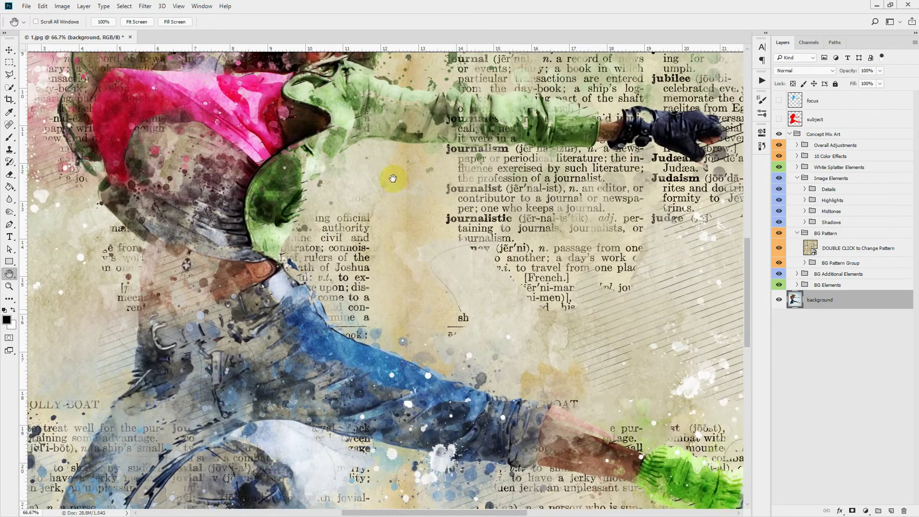
Look over the artwork up to the dancer's head, then view the whole document
{"action": "left_click_drag", "start_coordinate": [396, 178], "coordinate": [443, 261]}
{"action": "left_click_drag", "start_coordinate": [363, 158], "coordinate": [503, 277]}
{"action": "left_click_drag", "start_coordinate": [393, 139], "coordinate": [408, 194]}
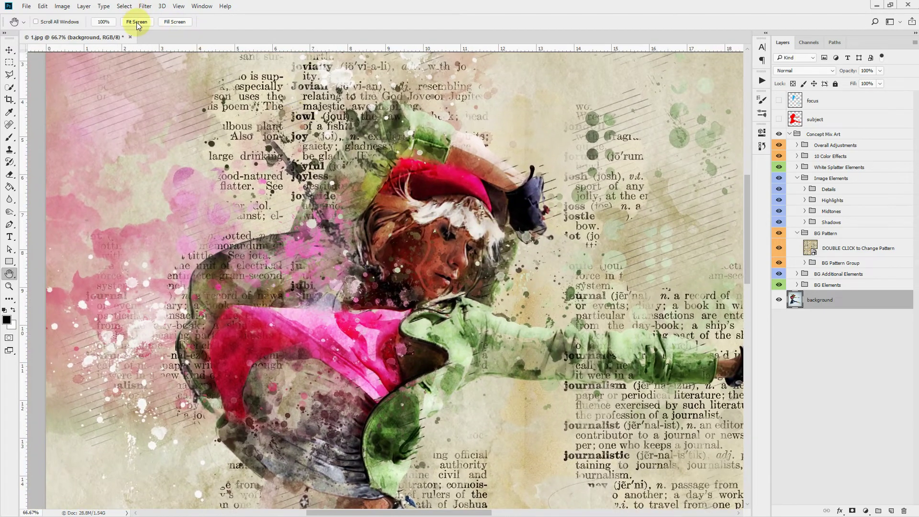
{"action": "left_click", "coordinate": [136, 22]}
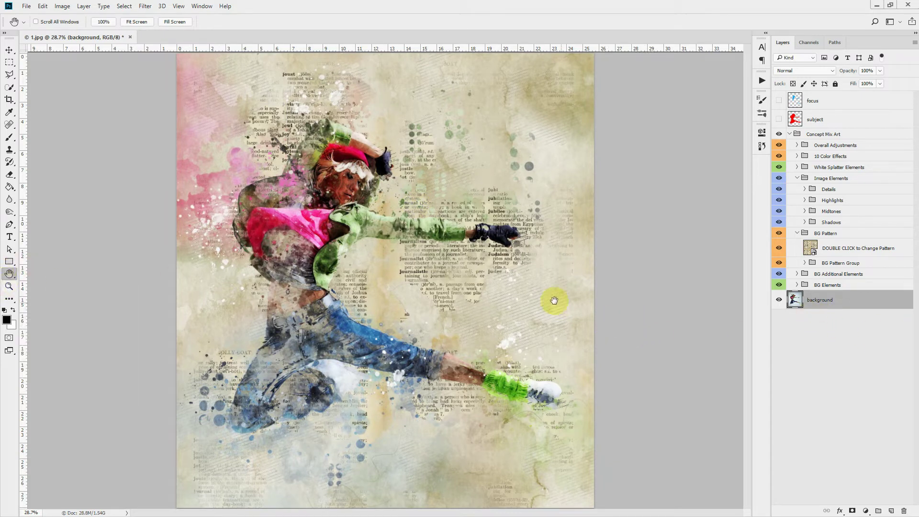
Expand the BG Elements group and compare the artwork with and without its Paper Texture layer, leaving the texture shown
{"action": "left_click", "coordinate": [856, 301]}
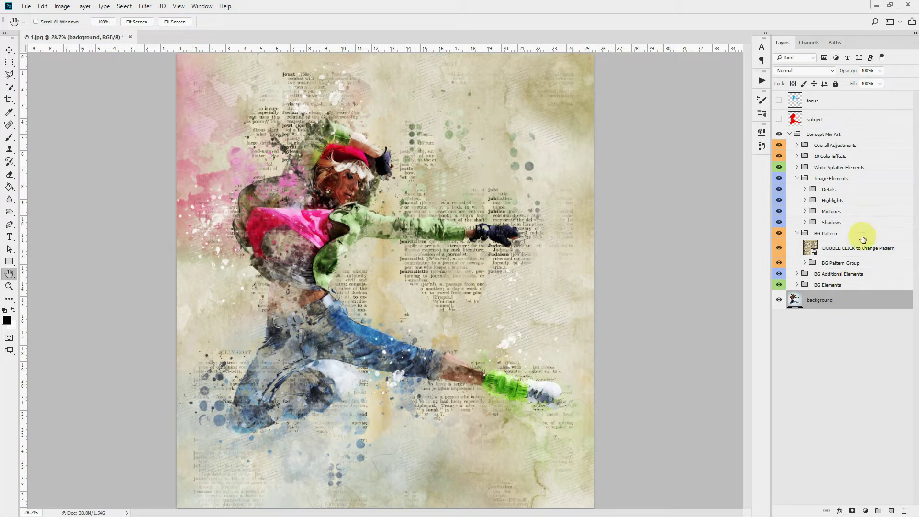
{"action": "left_click", "coordinate": [844, 288]}
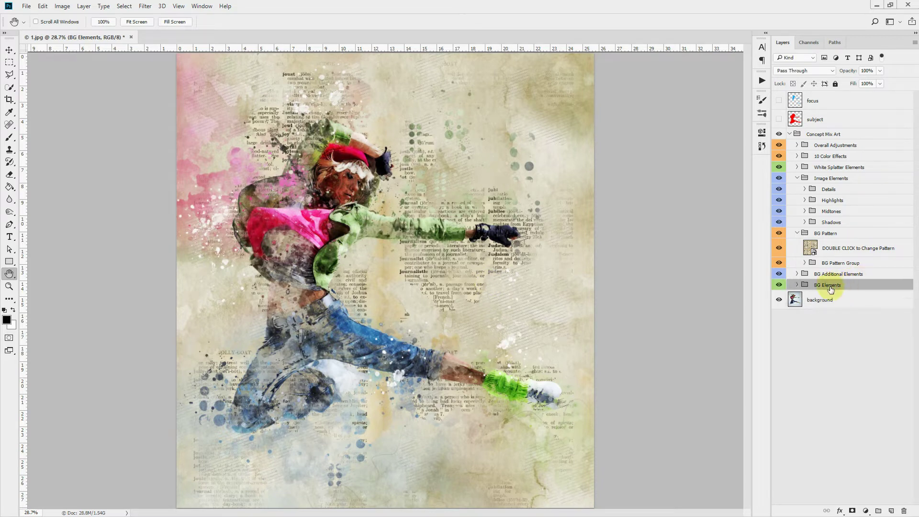
{"action": "left_click", "coordinate": [797, 285]}
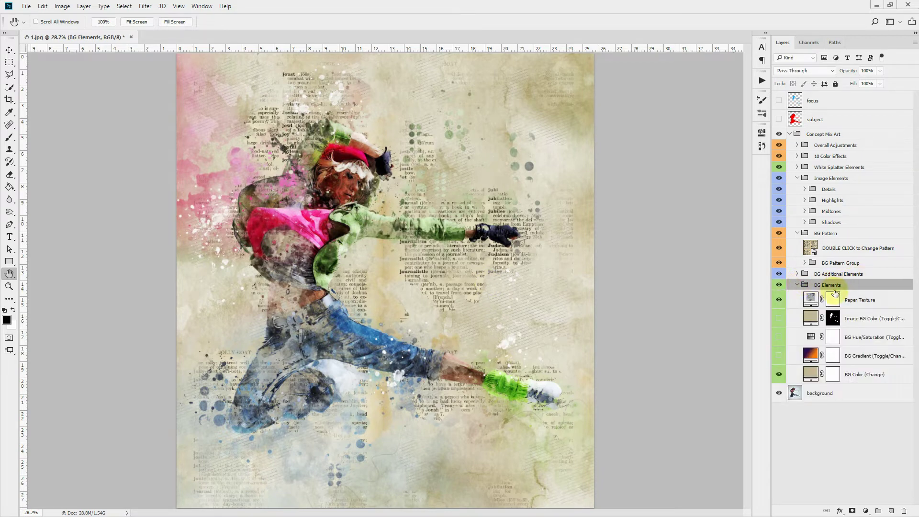
{"action": "left_click", "coordinate": [779, 300]}
{"action": "left_click", "coordinate": [779, 299]}
{"action": "left_click", "coordinate": [779, 299]}
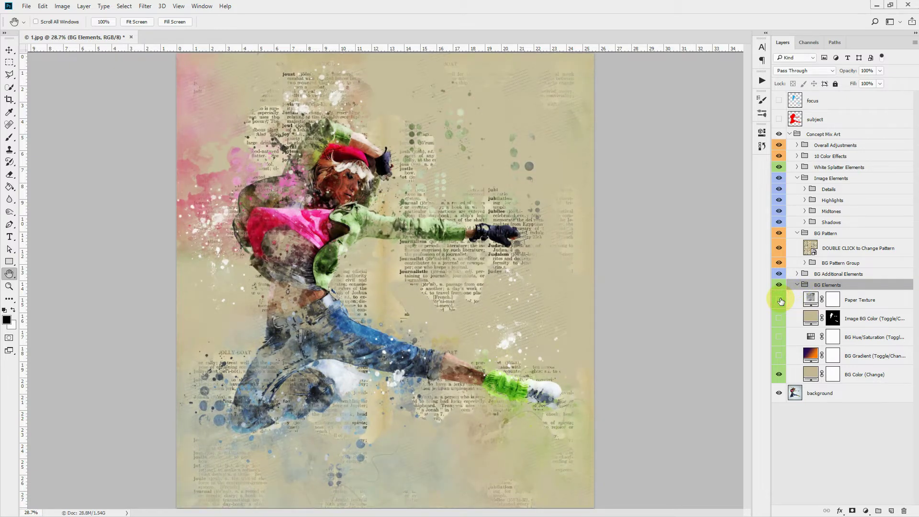
{"action": "left_click", "coordinate": [779, 300]}
{"action": "left_click", "coordinate": [780, 300]}
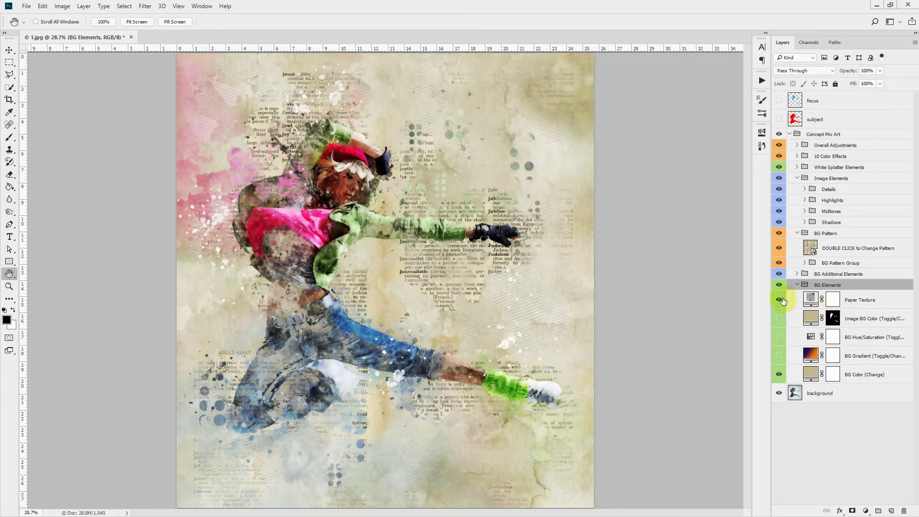
{"action": "left_click", "coordinate": [779, 300]}
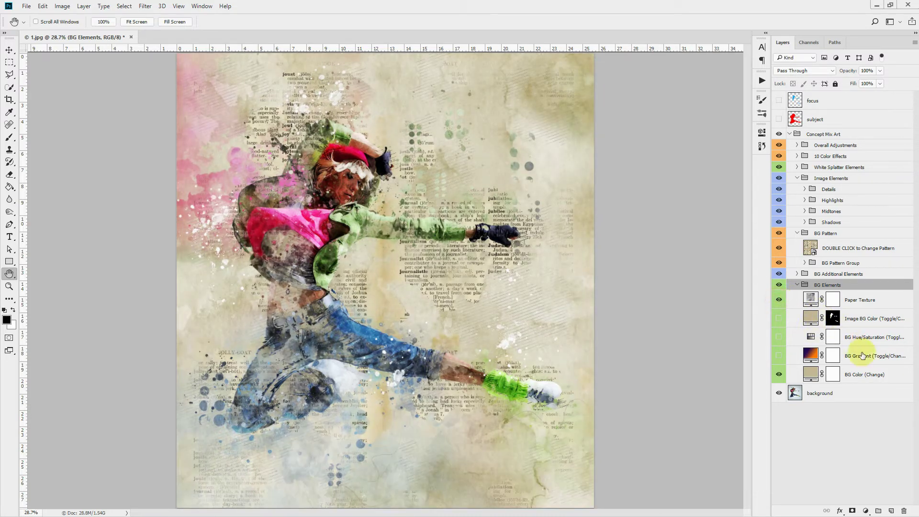
Try other hues for the solid fill of the BG Color (Change) layer
{"action": "left_click", "coordinate": [877, 376]}
{"action": "left_click", "coordinate": [820, 374]}
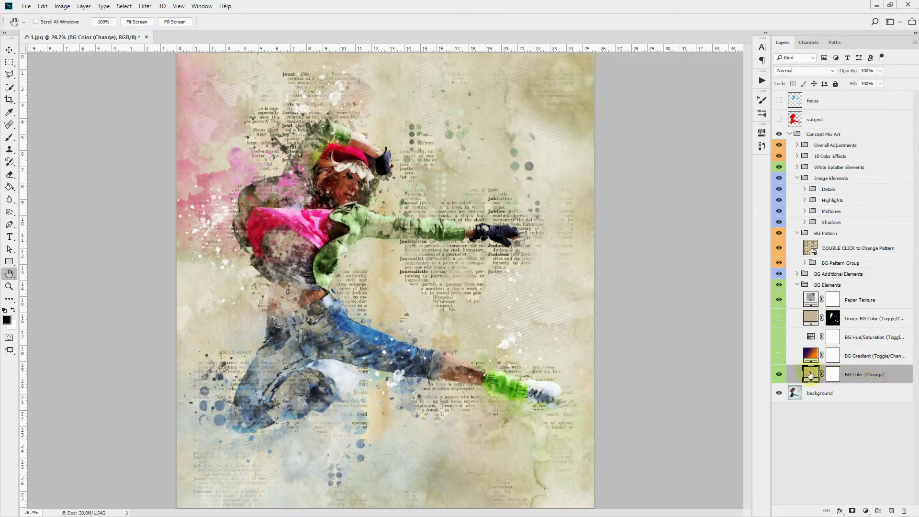
{"action": "double_click", "coordinate": [810, 375]}
{"action": "left_click_drag", "start_coordinate": [613, 180], "coordinate": [615, 205]}
{"action": "left_click_drag", "start_coordinate": [624, 245], "coordinate": [623, 247]}
{"action": "left_click", "coordinate": [707, 128]}
Show the BG Gradient (Toggle/Change) layer and preview its gradient fill settings
{"action": "left_click", "coordinate": [865, 357]}
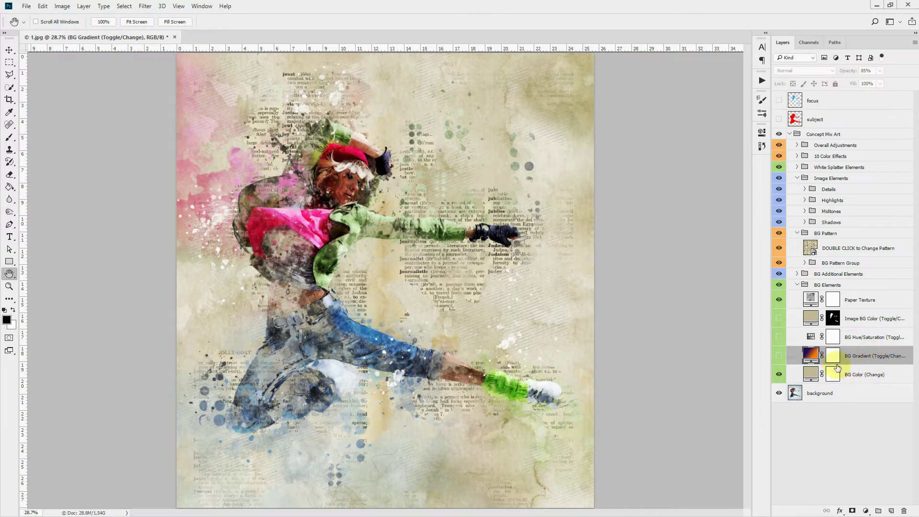
{"action": "left_click", "coordinate": [778, 355]}
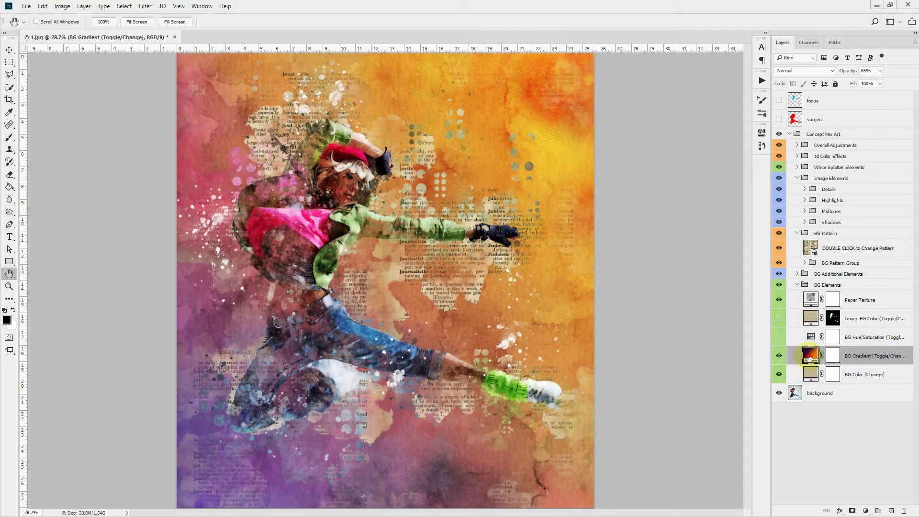
{"action": "double_click", "coordinate": [809, 358]}
{"action": "left_click_drag", "start_coordinate": [578, 178], "coordinate": [605, 181]}
{"action": "left_click", "coordinate": [670, 167]}
{"action": "key", "text": "space"}
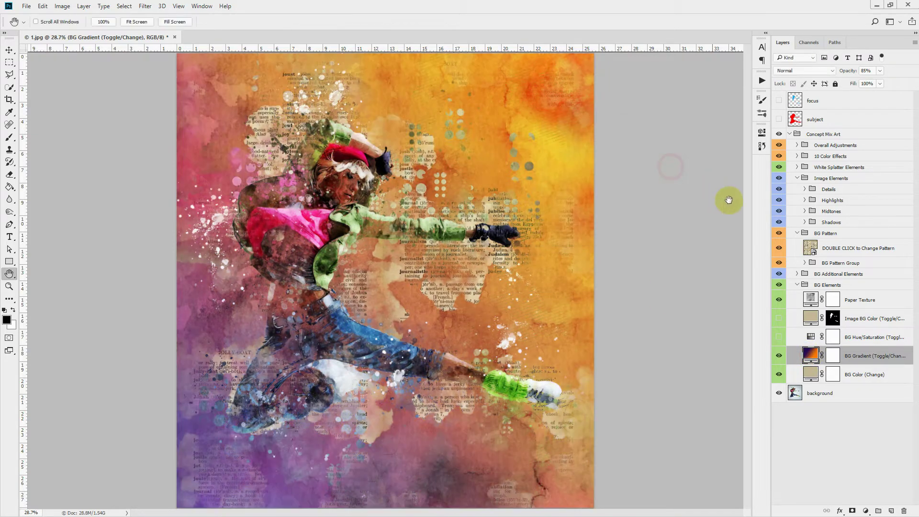
Show the BG Hue/Saturation layer and set its Hue to +180
{"action": "left_click", "coordinate": [779, 337]}
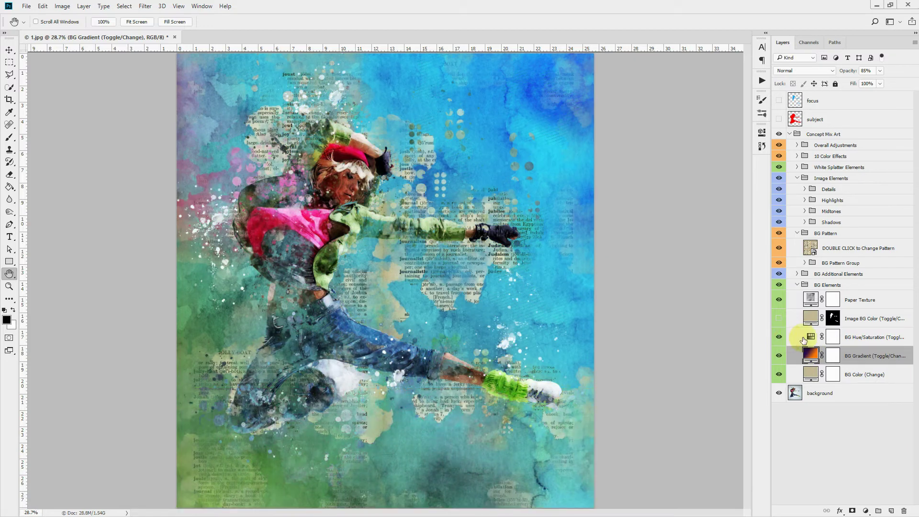
{"action": "double_click", "coordinate": [811, 337]}
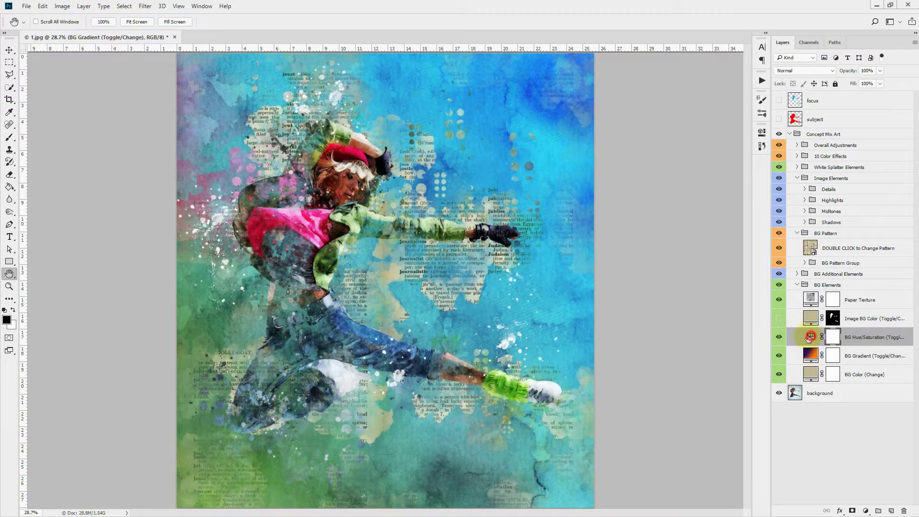
{"action": "left_click_drag", "start_coordinate": [627, 197], "coordinate": [743, 199]}
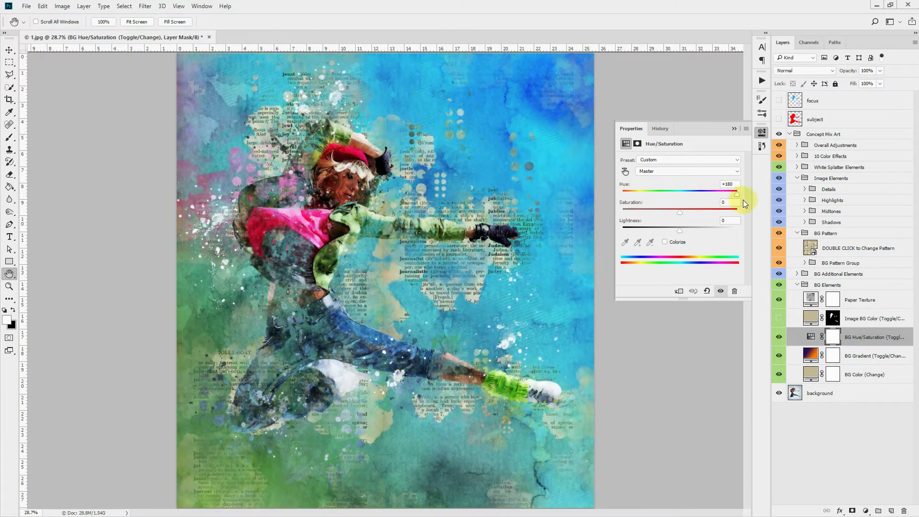
{"action": "left_click", "coordinate": [735, 128]}
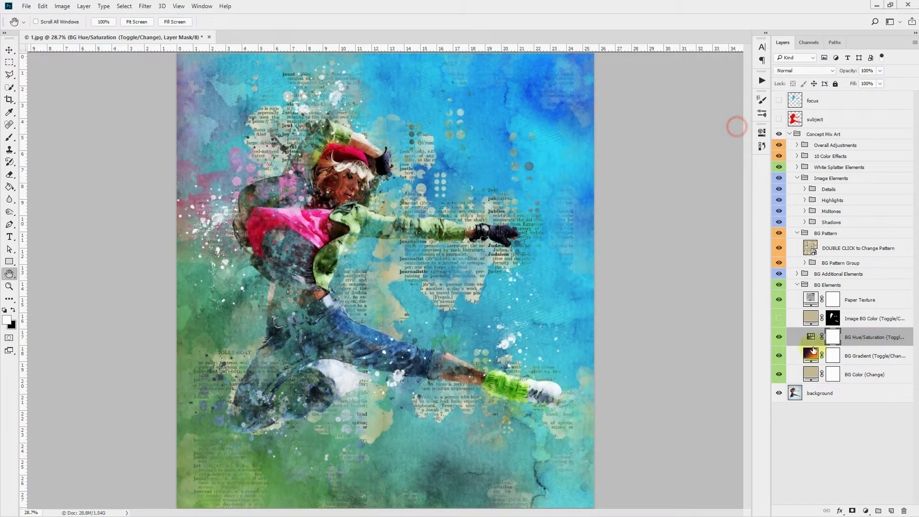
Set the orange end stop of the BG Gradient layer's gradient to the lighter orange ff9938
{"action": "left_click", "coordinate": [810, 358]}
{"action": "double_click", "coordinate": [811, 356]}
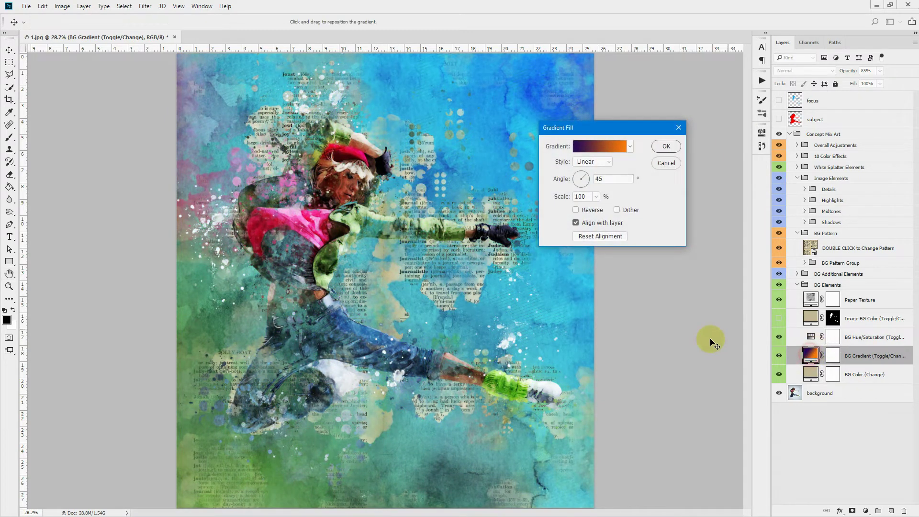
{"action": "left_click", "coordinate": [613, 144]}
{"action": "double_click", "coordinate": [751, 331]}
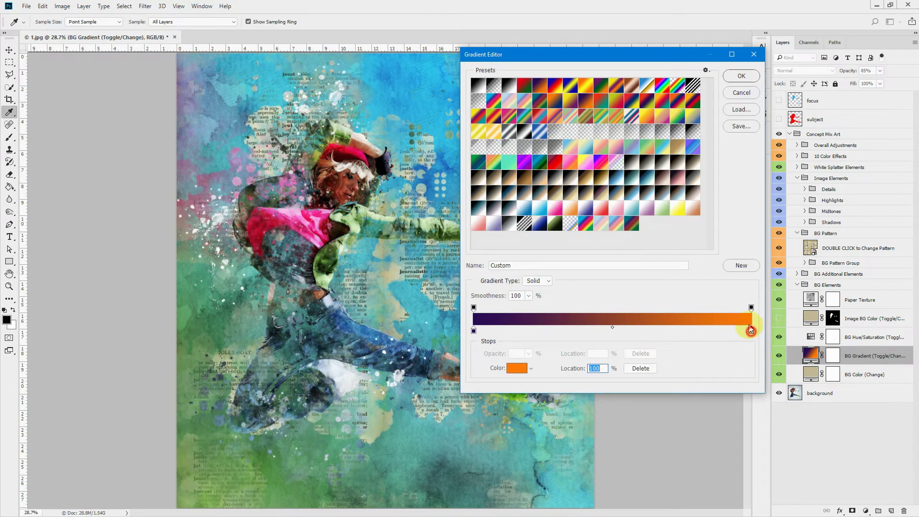
{"action": "left_click", "coordinate": [585, 133]}
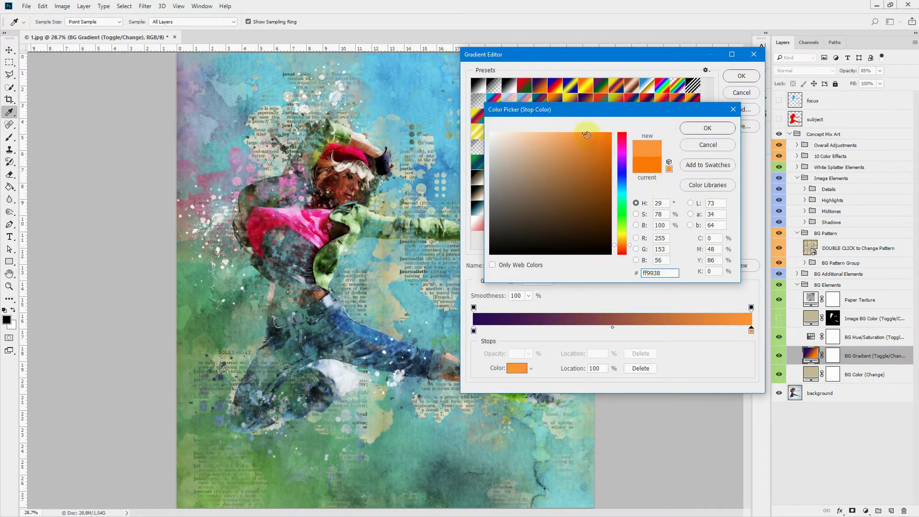
{"action": "left_click", "coordinate": [704, 128]}
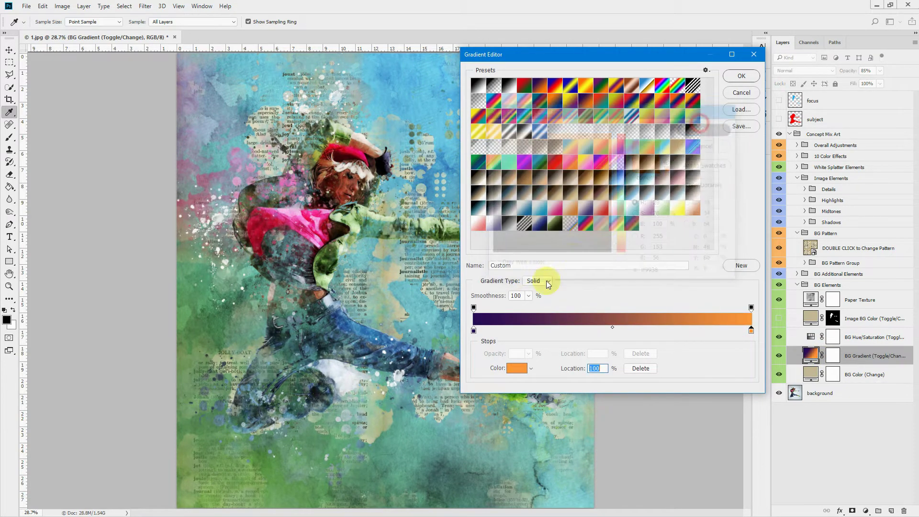
Set the gradient's purple start stop to the dark purple 371769 and apply the edited gradient fill
{"action": "double_click", "coordinate": [474, 330]}
{"action": "left_click", "coordinate": [581, 138]}
{"action": "left_click", "coordinate": [586, 165]}
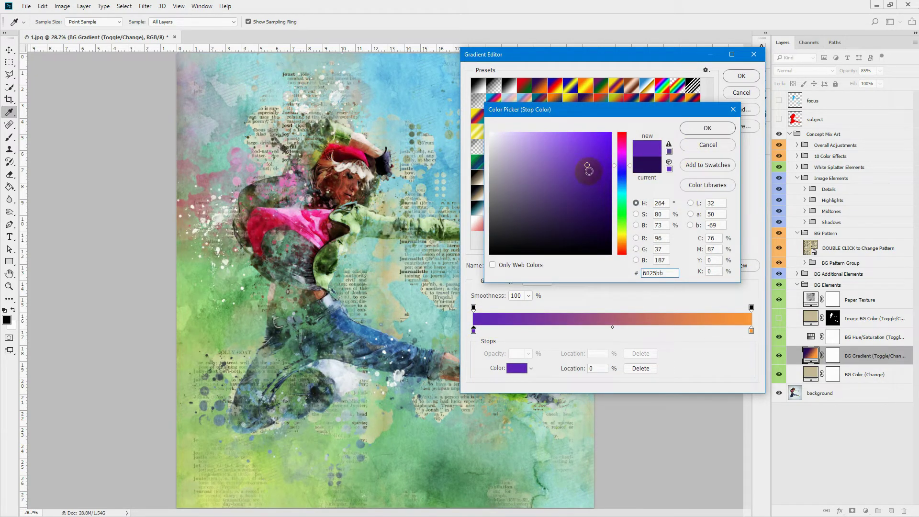
{"action": "left_click", "coordinate": [654, 171]}
{"action": "left_click", "coordinate": [589, 199]}
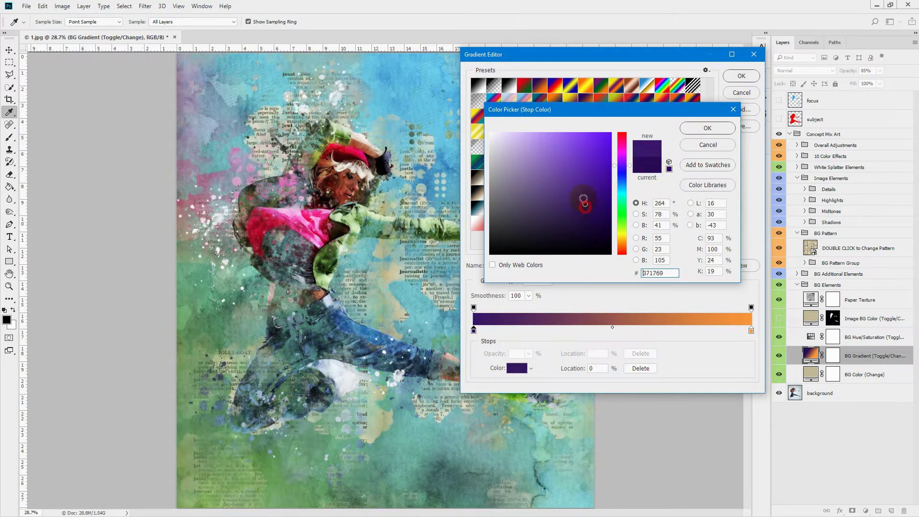
{"action": "left_click", "coordinate": [708, 128]}
{"action": "left_click", "coordinate": [741, 75]}
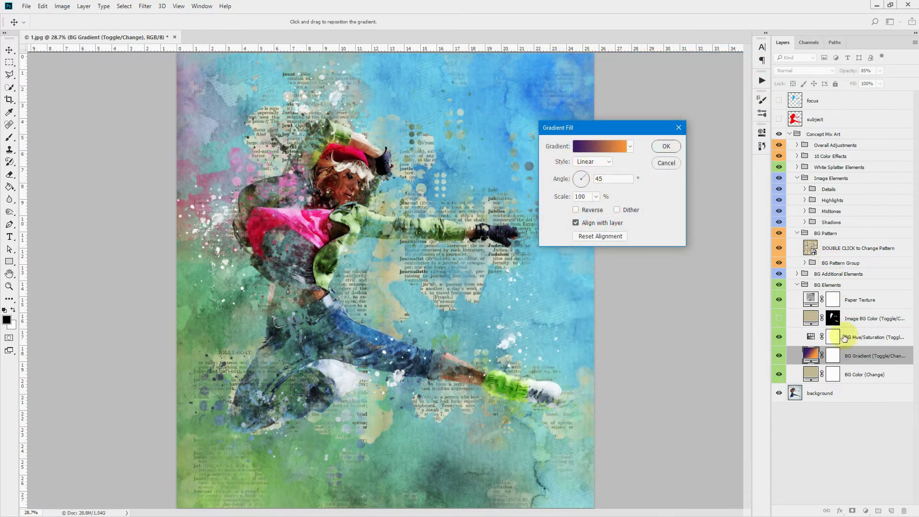
{"action": "left_click", "coordinate": [664, 146]}
{"action": "key", "text": "h"}
Compare the dancer with and without the Image BG Color layer, including at 66.7% zoom, and leave the layer shown
{"action": "left_click", "coordinate": [868, 322]}
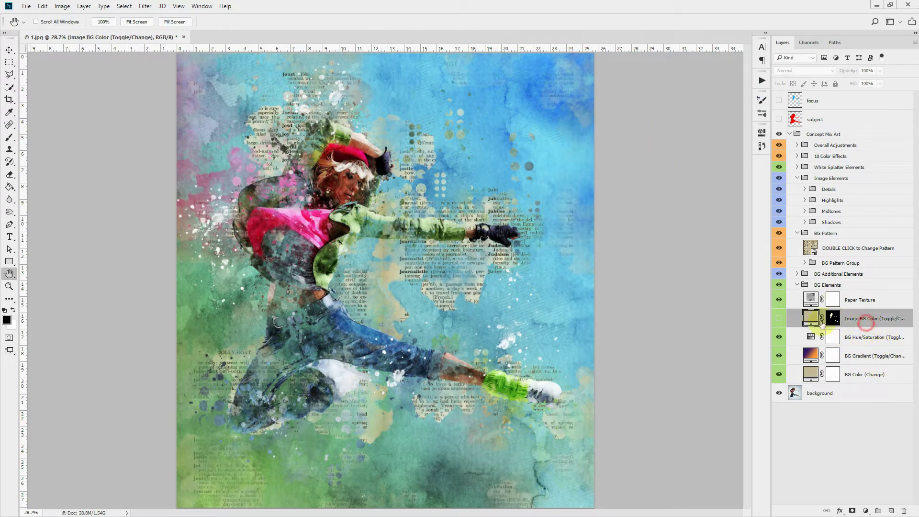
{"action": "left_click", "coordinate": [777, 320]}
{"action": "left_click", "coordinate": [778, 320]}
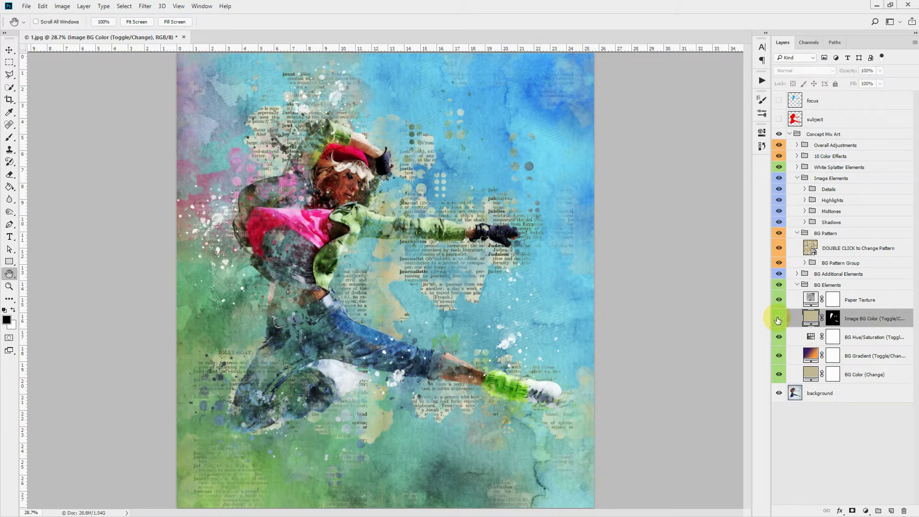
{"action": "left_click", "coordinate": [778, 320]}
{"action": "left_click", "coordinate": [777, 320]}
{"action": "left_click", "coordinate": [8, 286]}
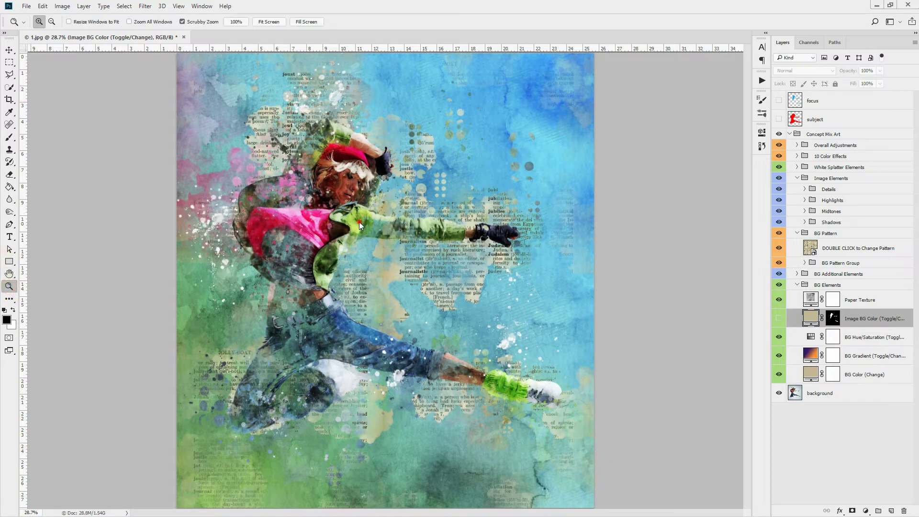
{"action": "left_click", "coordinate": [359, 222]}
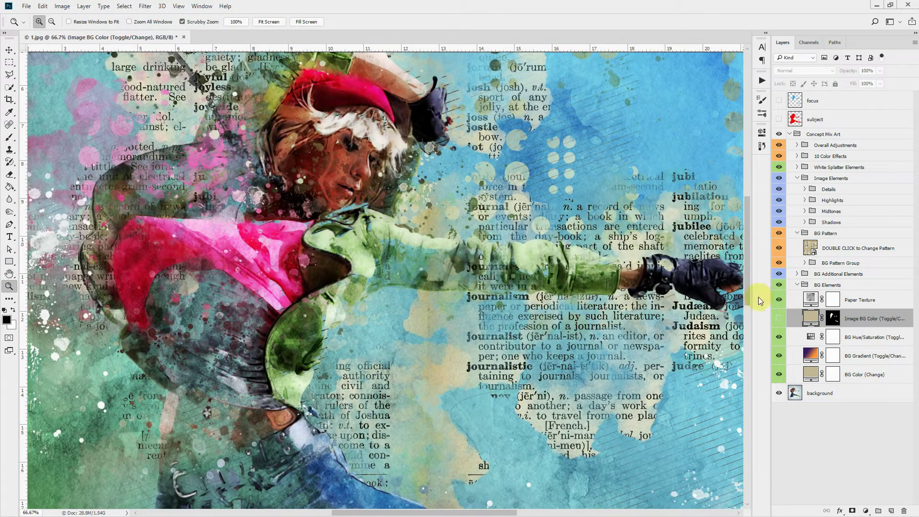
{"action": "left_click", "coordinate": [778, 318]}
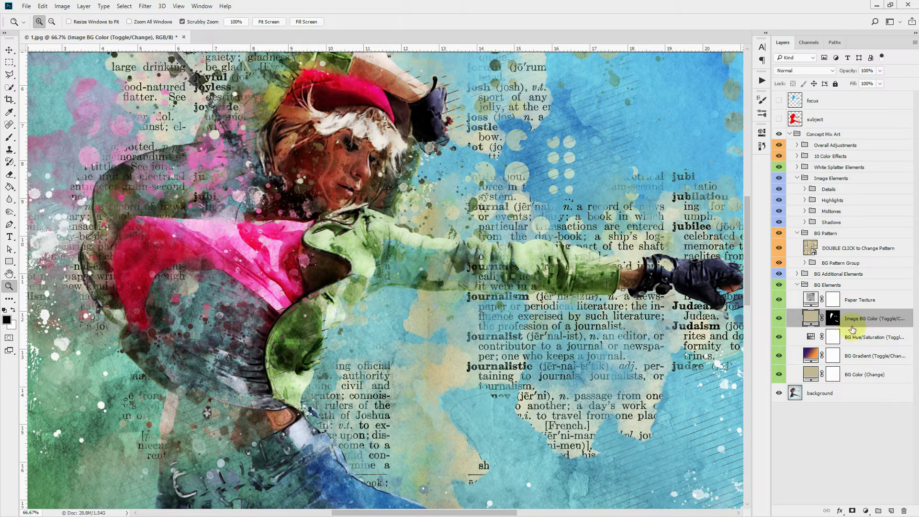
Try a dark muted pink as the solid fill of the Image BG Color layer
{"action": "double_click", "coordinate": [810, 318]}
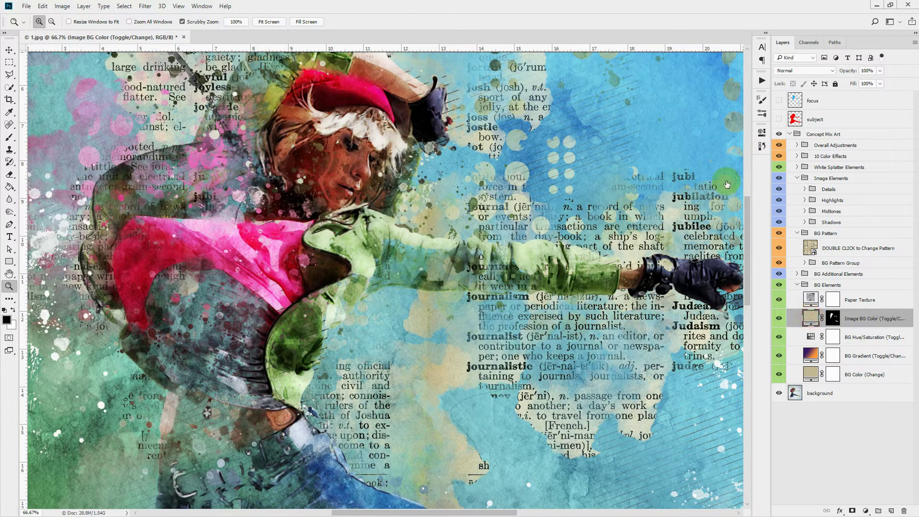
{"action": "left_click", "coordinate": [621, 139]}
{"action": "left_click", "coordinate": [520, 199]}
{"action": "left_click", "coordinate": [640, 166]}
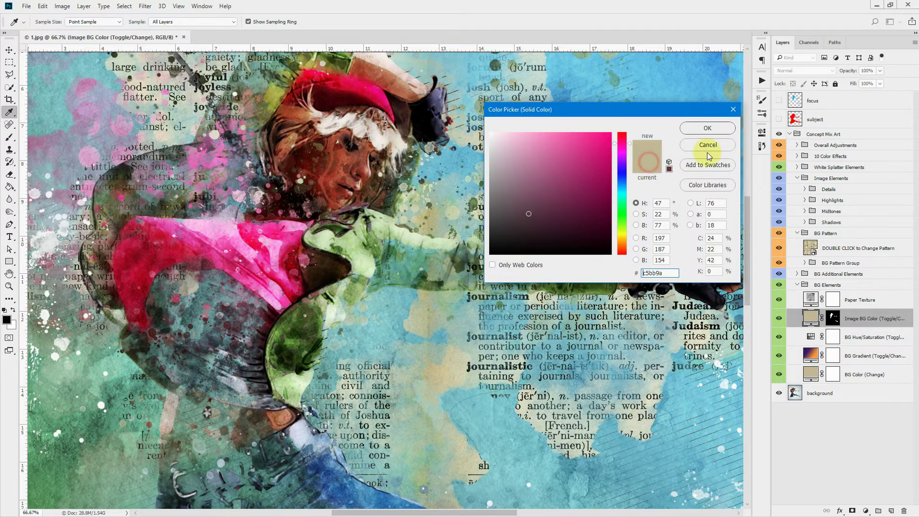
{"action": "left_click", "coordinate": [709, 144]}
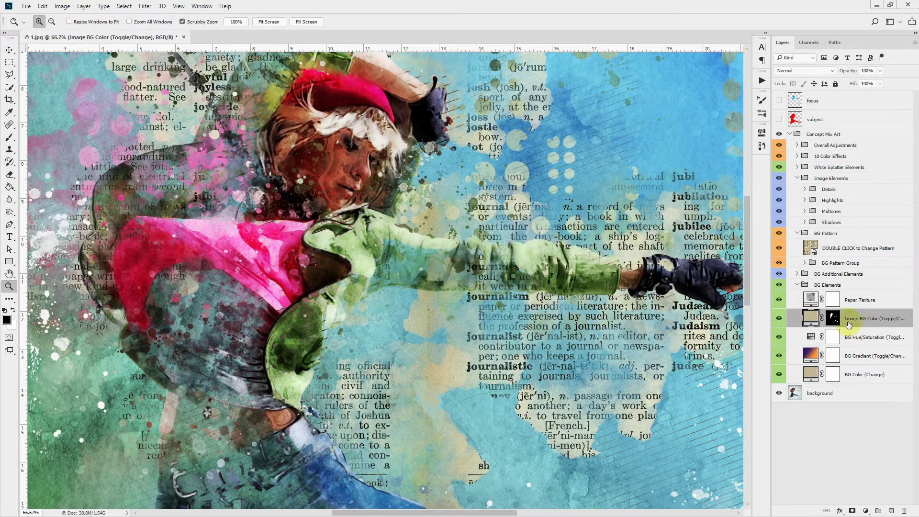
Collapse the BG Elements group, view the whole artwork and expand the BG Additional Elements group
{"action": "left_click", "coordinate": [797, 285]}
{"action": "left_click", "coordinate": [269, 22]}
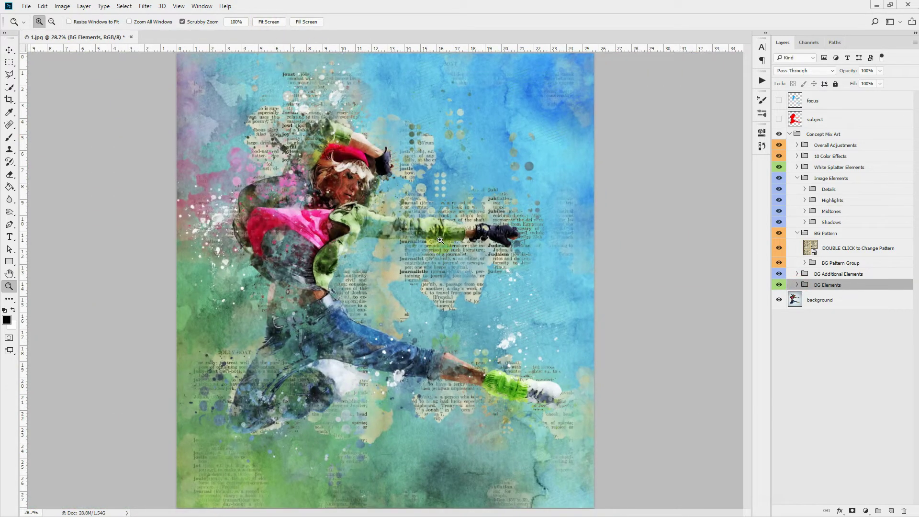
{"action": "left_click", "coordinate": [835, 276]}
{"action": "left_click", "coordinate": [797, 274]}
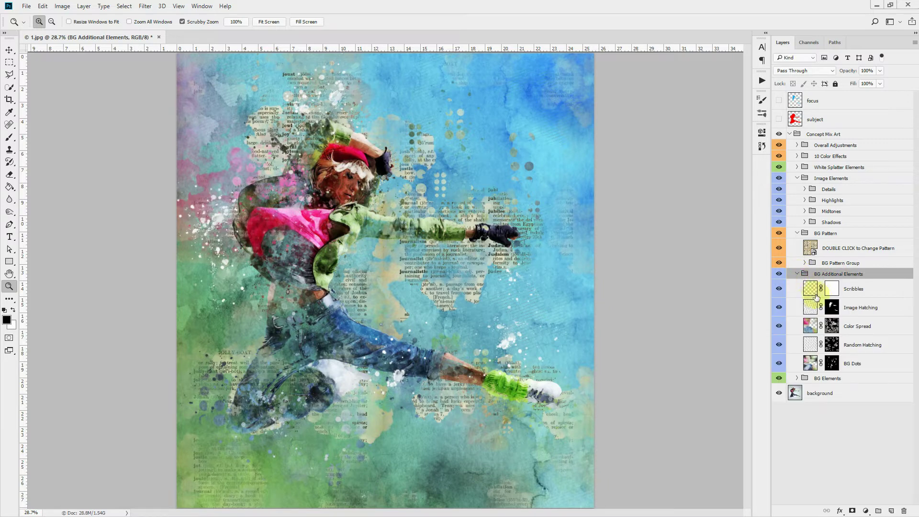
Compare the artwork around the dancer at 66.7% zoom with and without the BG Dots layer, leaving the layer shown
{"action": "left_click_drag", "start_coordinate": [261, 222], "coordinate": [240, 202]}
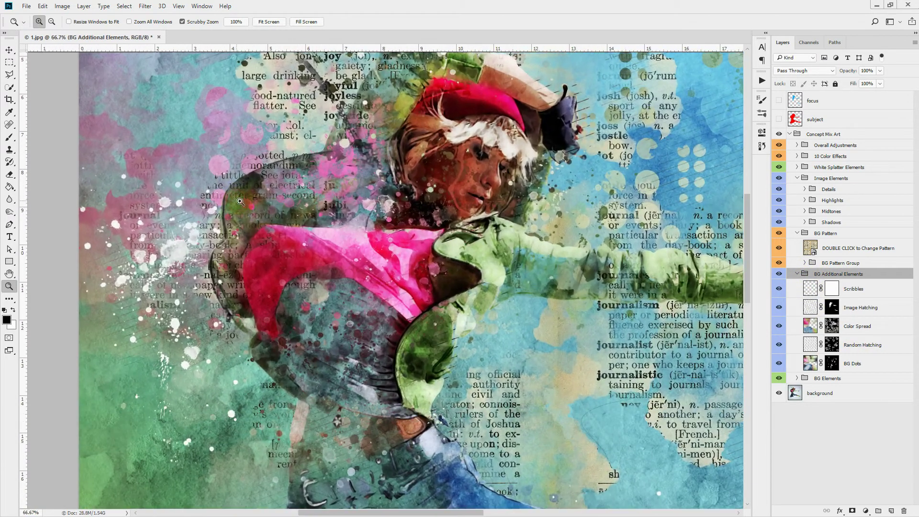
{"action": "left_click", "coordinate": [809, 364]}
{"action": "left_click", "coordinate": [778, 364]}
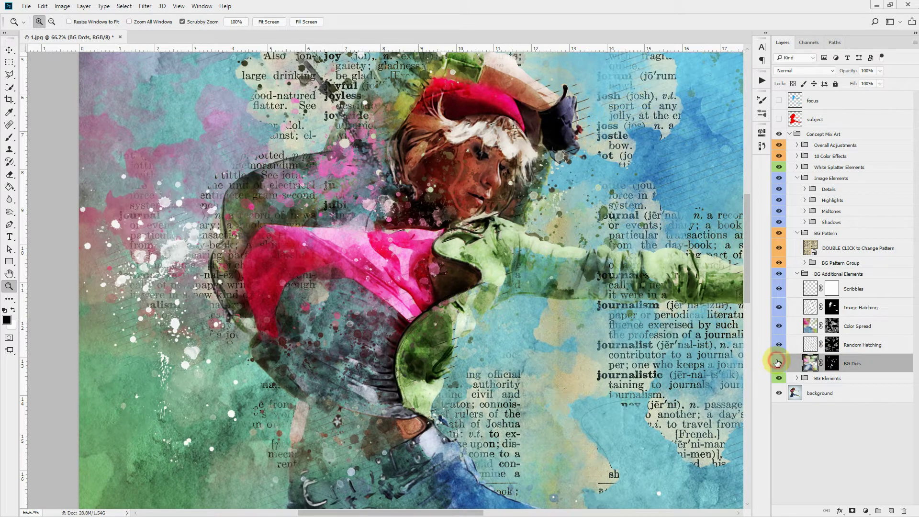
{"action": "left_click", "coordinate": [778, 363]}
{"action": "scroll", "coordinate": [814, 383], "scroll_direction": "up", "scroll_amount": 2}
Paint black with a 150 px brush on the BG Dots layer mask to hide the dots beside the dancer's face
{"action": "key", "text": "x"}
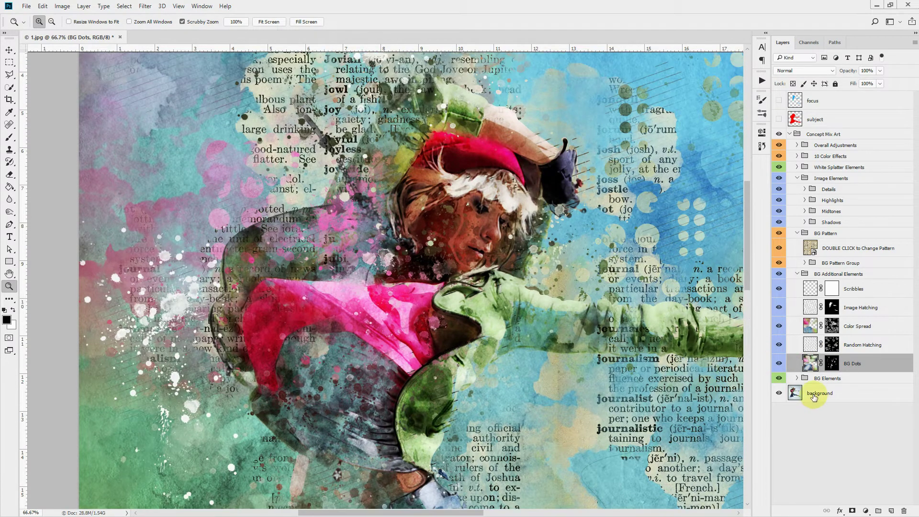
{"action": "left_click", "coordinate": [832, 364]}
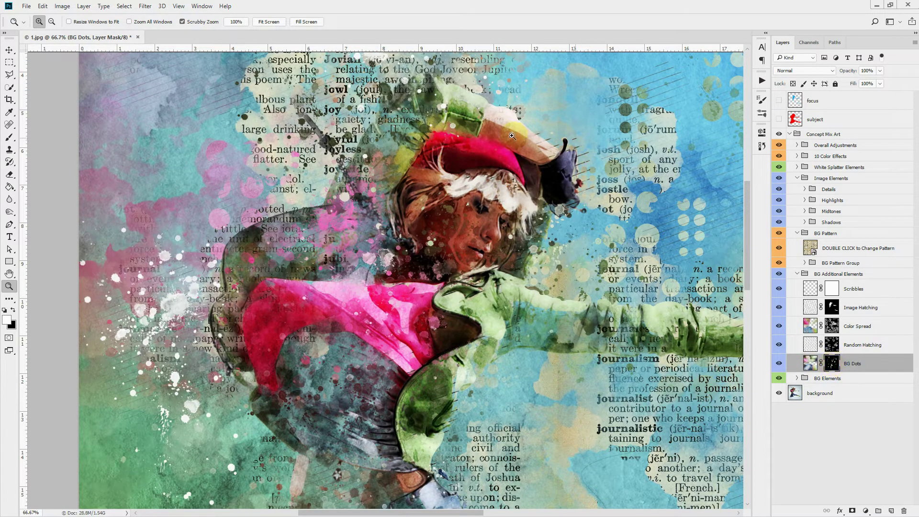
{"action": "left_click", "coordinate": [10, 139]}
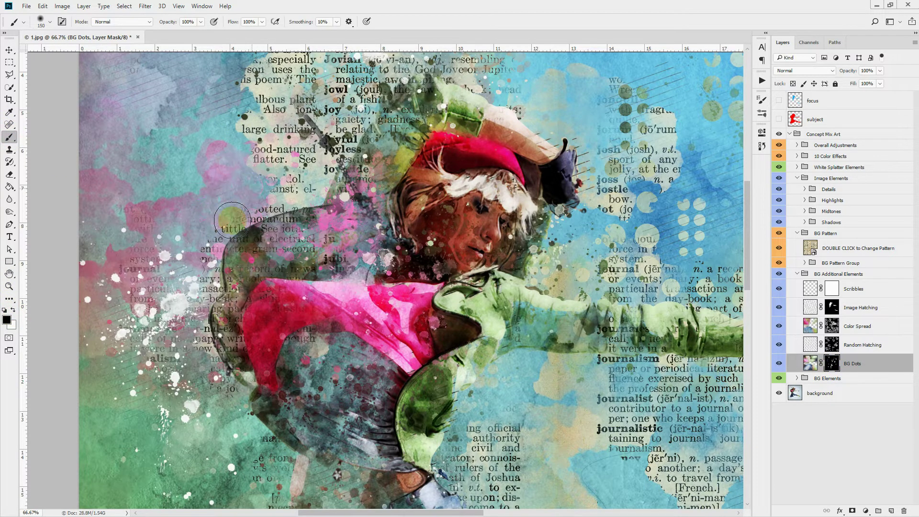
{"action": "mouse_move", "coordinate": [587, 227]}
{"action": "left_mouse_down"}
{"action": "mouse_move", "coordinate": [742, 242]}
{"action": "mouse_move", "coordinate": [712, 198]}
{"action": "mouse_move", "coordinate": [665, 206]}
{"action": "left_mouse_up"}
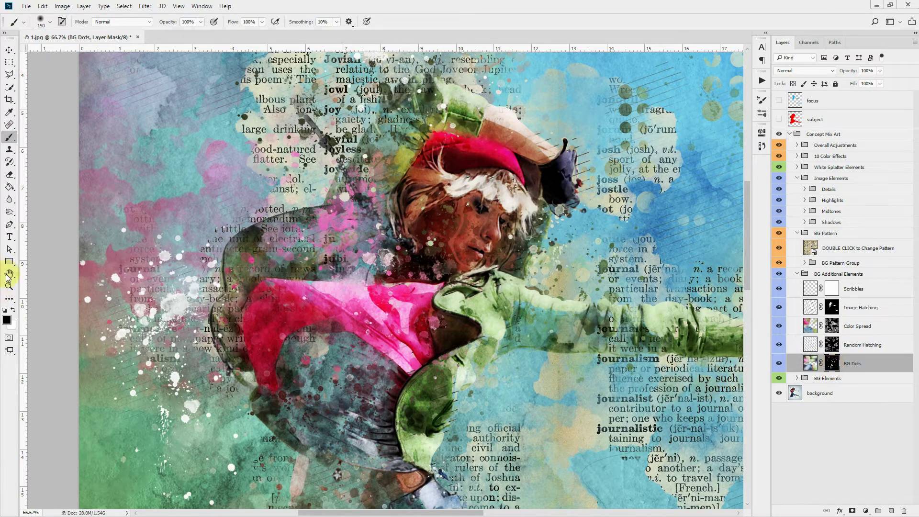
Step back through the history to undo the brush stroke on the BG Dots mask
{"action": "left_click", "coordinate": [43, 6]}
{"action": "left_click", "coordinate": [43, 6]}
{"action": "left_click", "coordinate": [43, 6]}
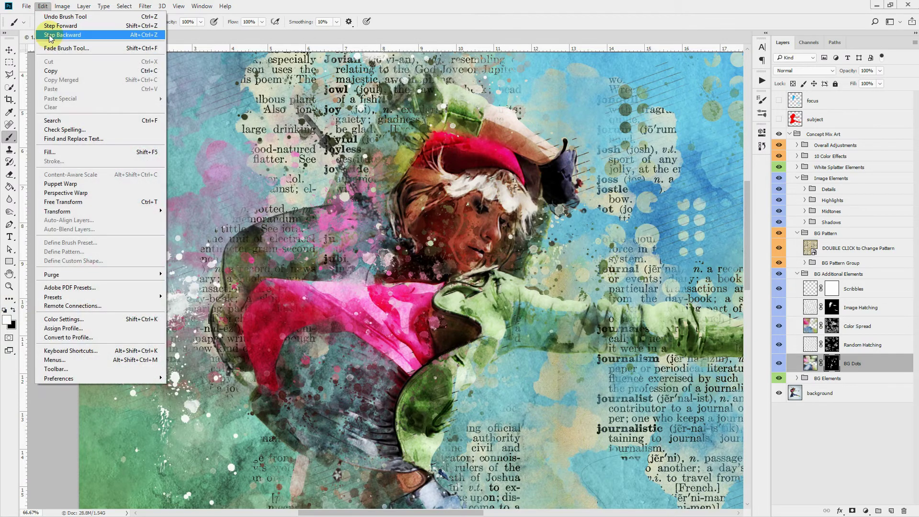
{"action": "left_click", "coordinate": [48, 34]}
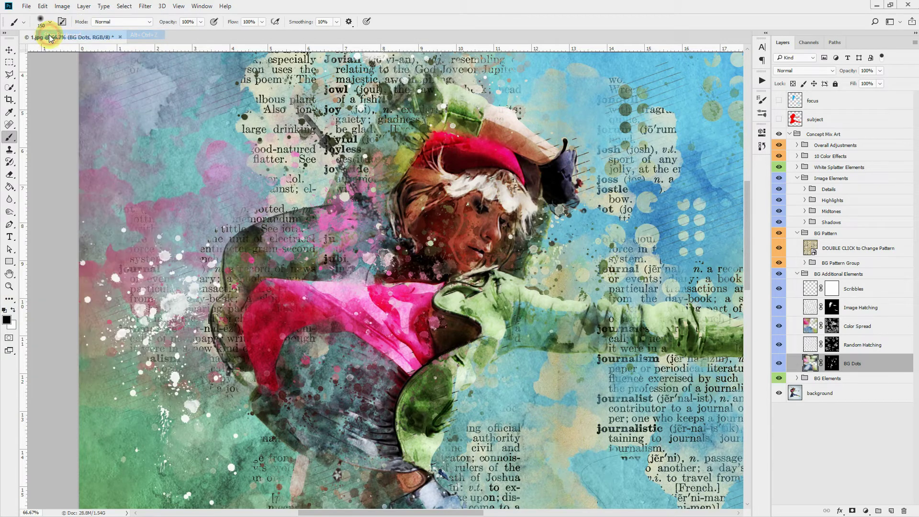
Compare the area above the dancer with and without the Random Hatching layer, leaving the layer shown
{"action": "left_click", "coordinate": [864, 345]}
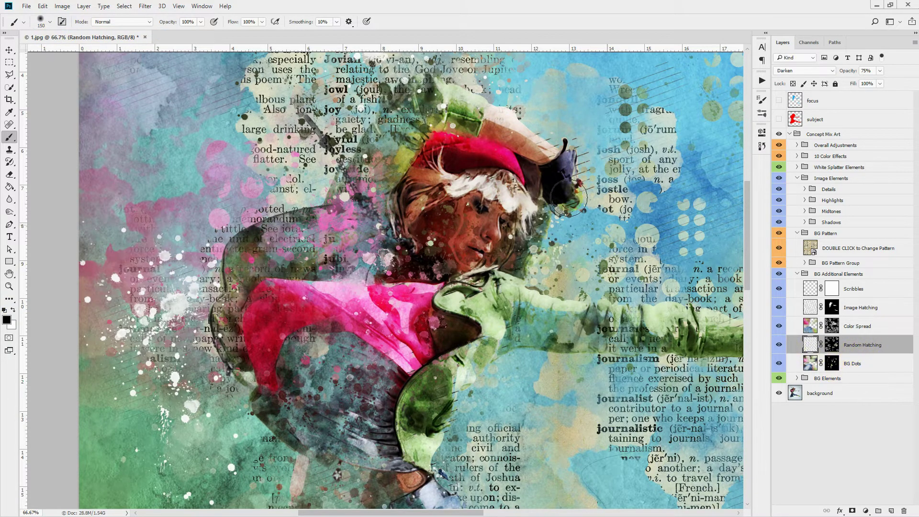
{"action": "scroll", "coordinate": [584, 211], "scroll_direction": "up", "scroll_amount": 3}
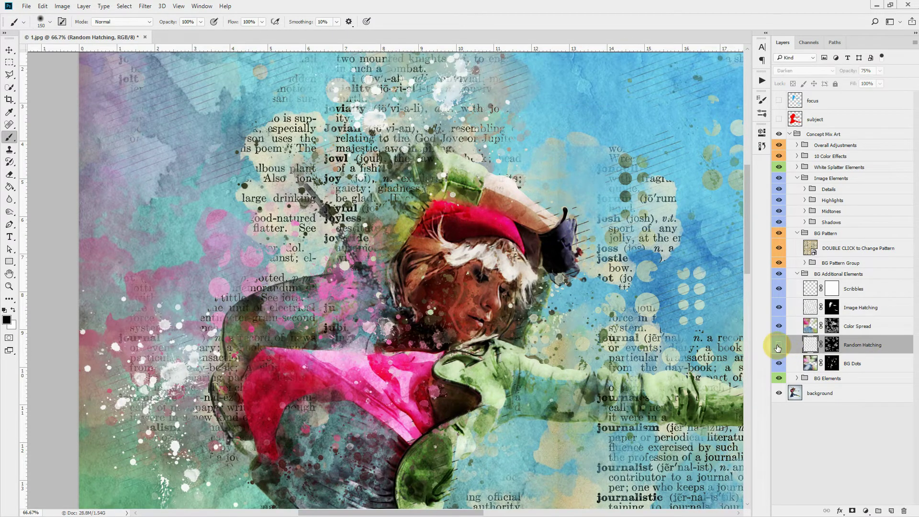
{"action": "left_click", "coordinate": [778, 346]}
{"action": "left_click", "coordinate": [778, 345]}
{"action": "left_click", "coordinate": [778, 345]}
Compare the artwork with and without the Color Spread layer, both close up and fitted to the screen, leaving the layer shown
{"action": "left_click", "coordinate": [864, 326]}
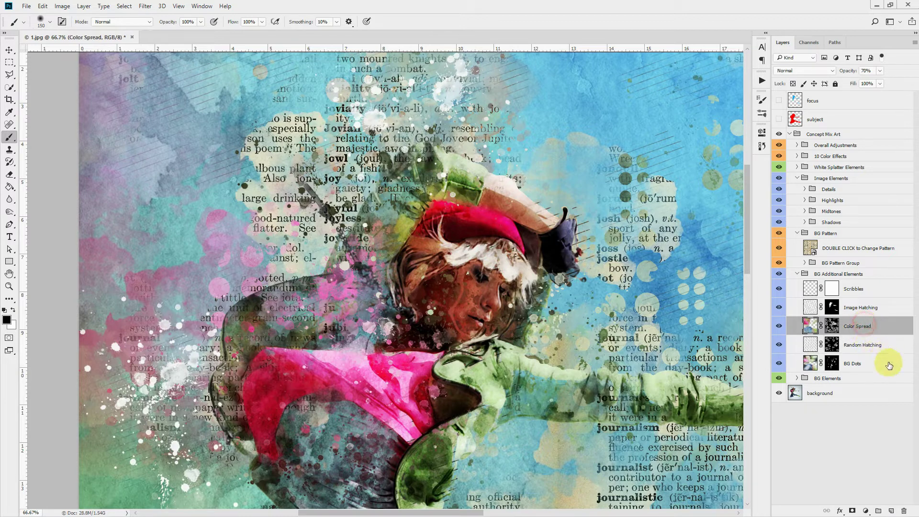
{"action": "left_click", "coordinate": [778, 327]}
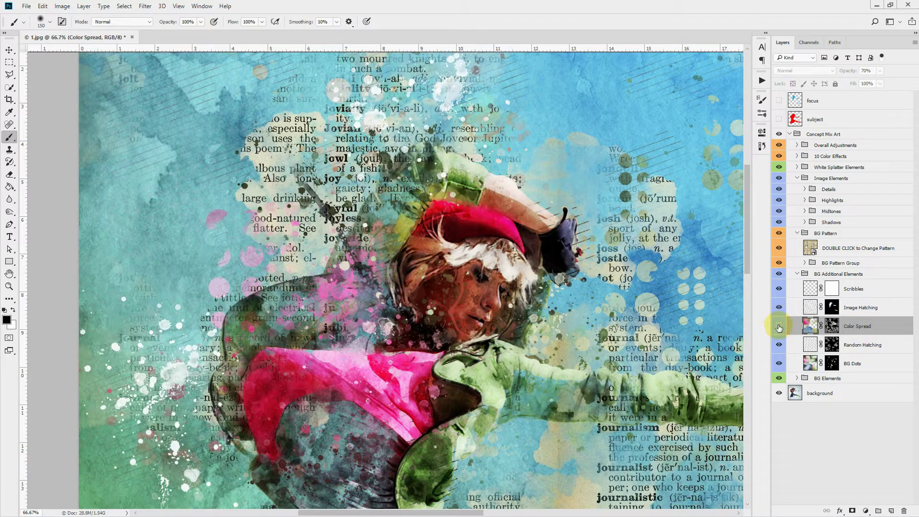
{"action": "left_click", "coordinate": [778, 326]}
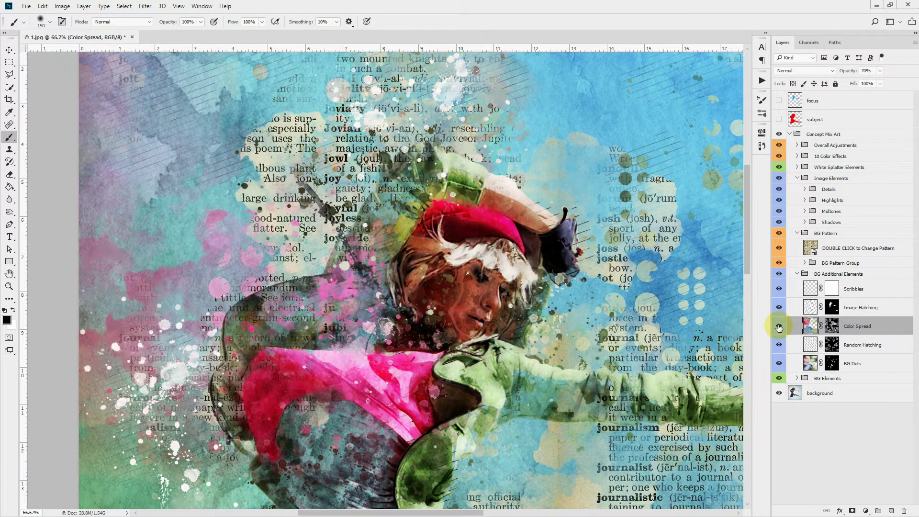
{"action": "left_click", "coordinate": [9, 285]}
{"action": "left_click", "coordinate": [267, 25]}
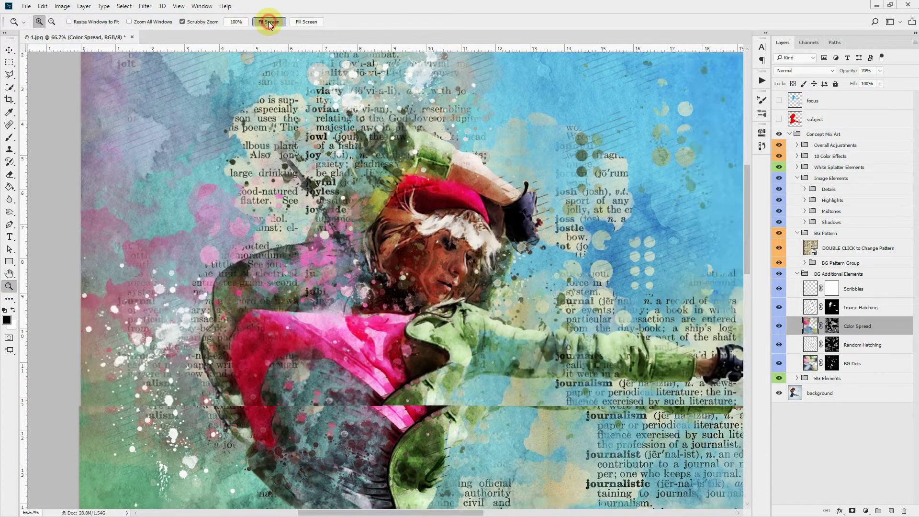
{"action": "left_click", "coordinate": [777, 326]}
{"action": "left_click", "coordinate": [776, 326]}
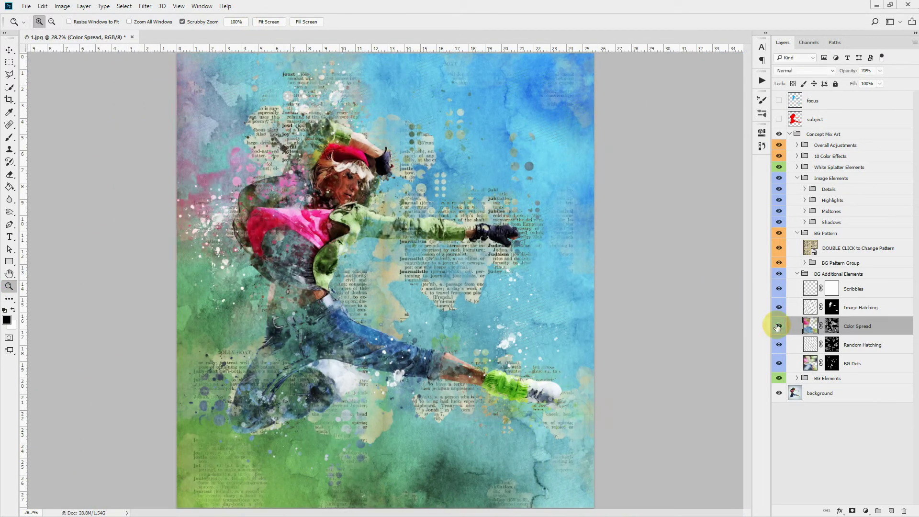
Compare the dancer's head and arms at 66.7% zoom with and without the Image Hatching layer, leaving the layer shown
{"action": "left_click", "coordinate": [874, 307]}
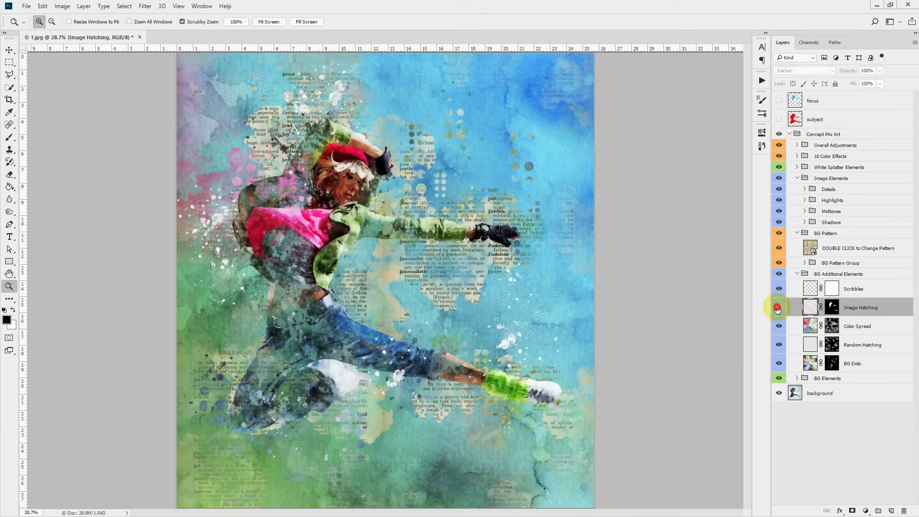
{"action": "left_click_drag", "start_coordinate": [353, 156], "coordinate": [366, 190]}
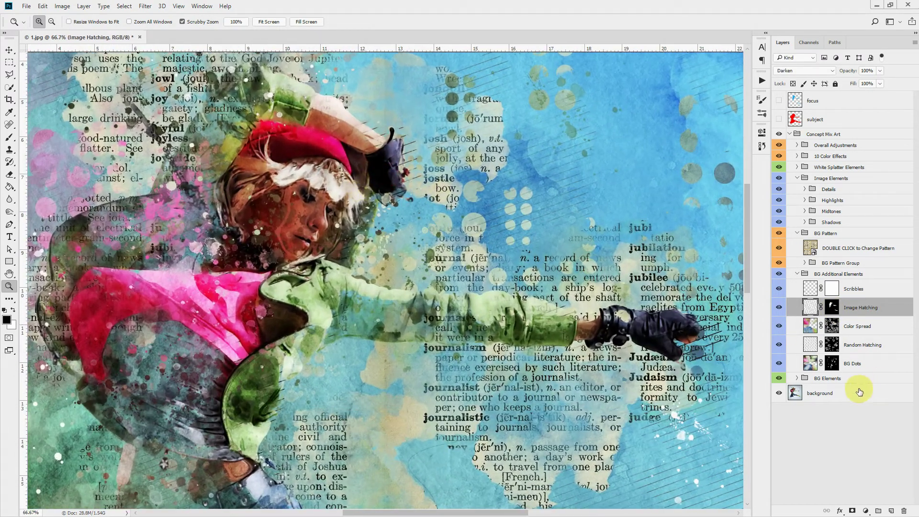
{"action": "left_click", "coordinate": [780, 308]}
{"action": "left_click", "coordinate": [780, 308]}
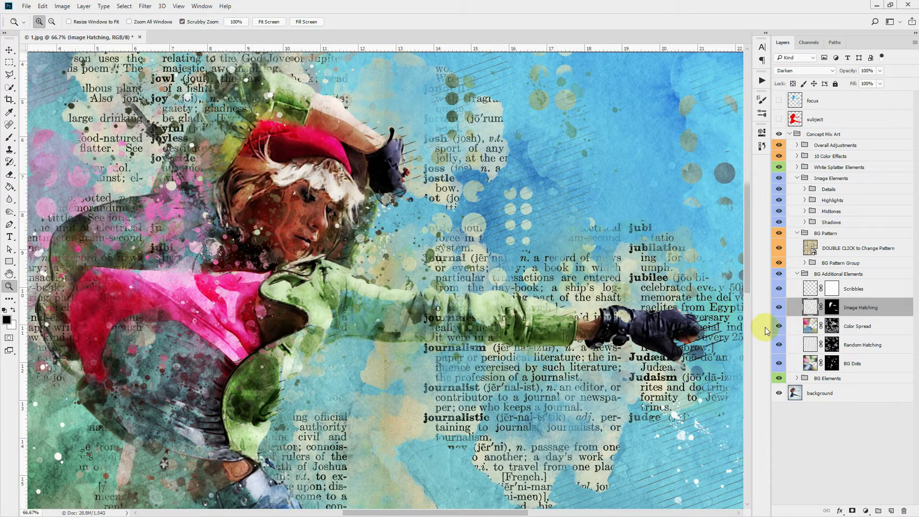
Paint white with a 150 px brush on the Image Hatching layer mask around the dancer's arms and torso to reveal more hatching
{"action": "left_click", "coordinate": [831, 309]}
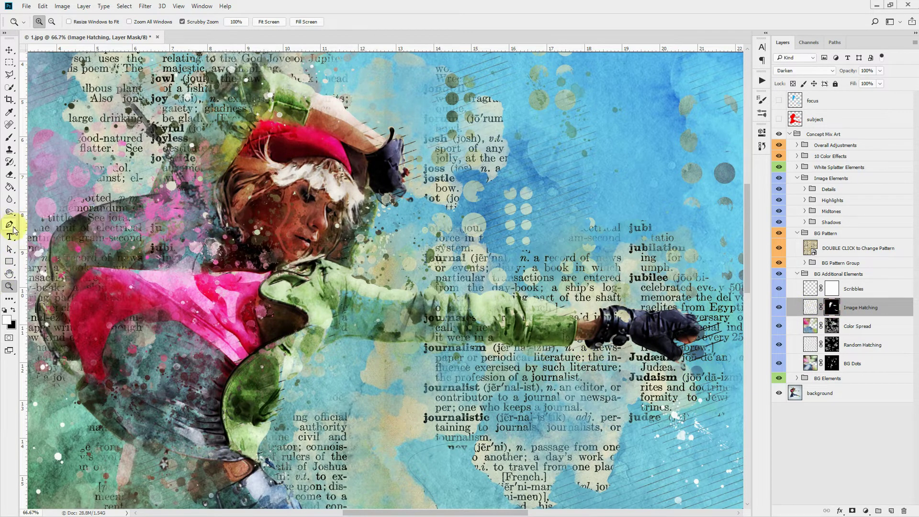
{"action": "left_click", "coordinate": [9, 136]}
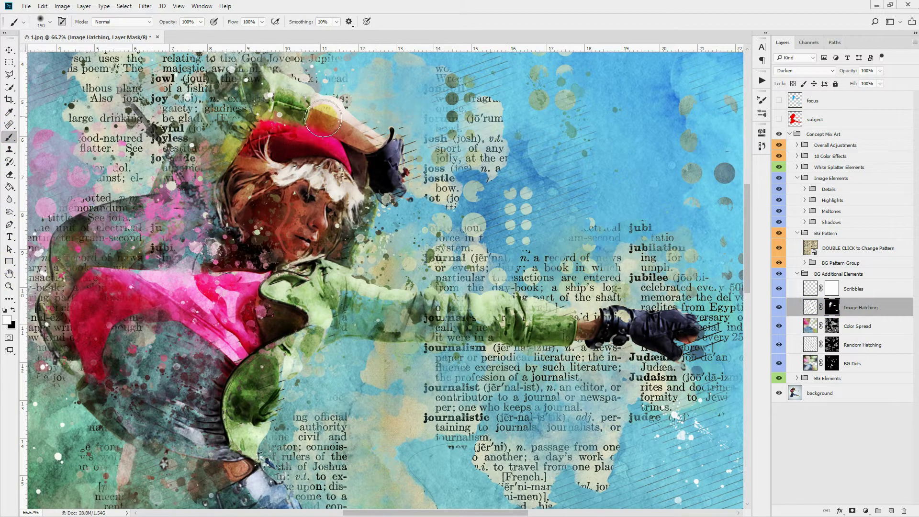
{"action": "left_click", "coordinate": [833, 309]}
{"action": "mouse_move", "coordinate": [361, 337]}
{"action": "left_mouse_down"}
{"action": "mouse_move", "coordinate": [301, 350]}
{"action": "mouse_move", "coordinate": [278, 372]}
{"action": "mouse_move", "coordinate": [282, 396]}
{"action": "mouse_move", "coordinate": [252, 437]}
{"action": "left_mouse_up"}
{"action": "left_click", "coordinate": [669, 343]}
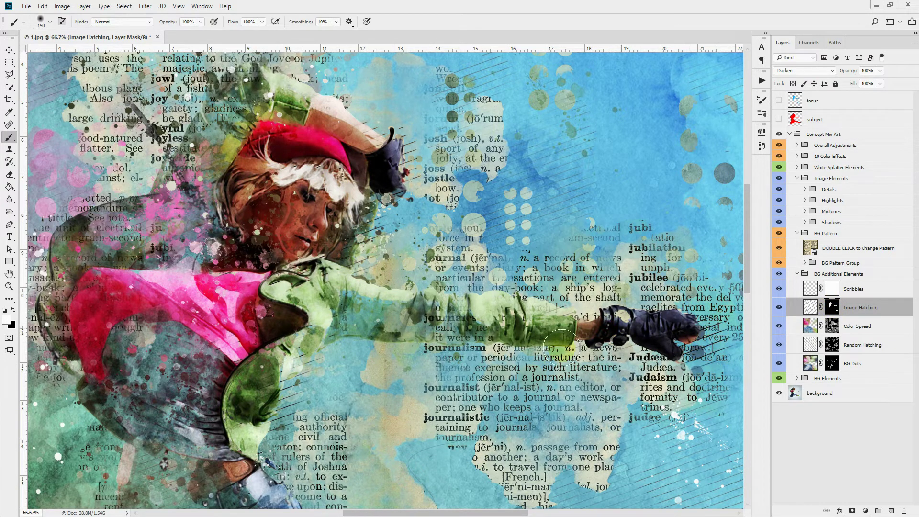
{"action": "mouse_move", "coordinate": [359, 126]}
{"action": "left_mouse_down"}
{"action": "mouse_move", "coordinate": [272, 94]}
{"action": "mouse_move", "coordinate": [371, 137]}
{"action": "left_mouse_up"}
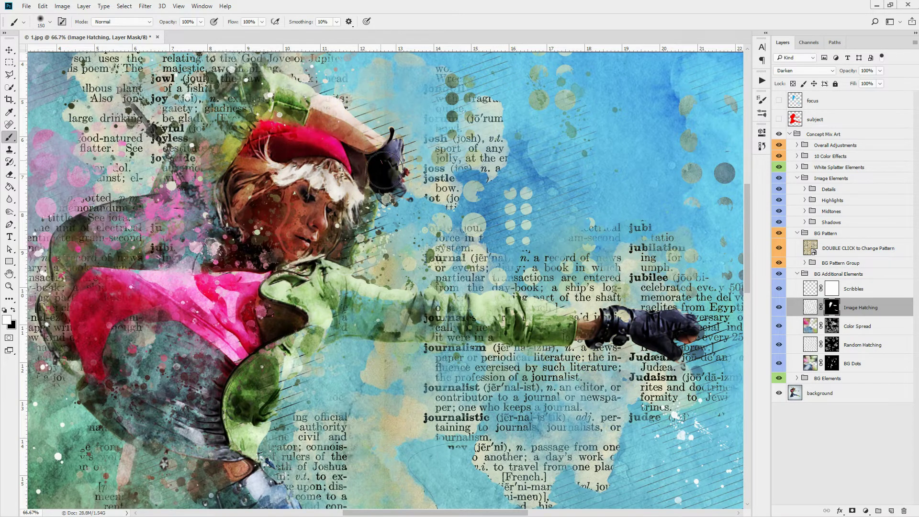
Examine the effect of the Scribbles layer around the dancer's torso and legs, leaving the layer shown
{"action": "left_click", "coordinate": [854, 307]}
{"action": "left_click", "coordinate": [774, 287]}
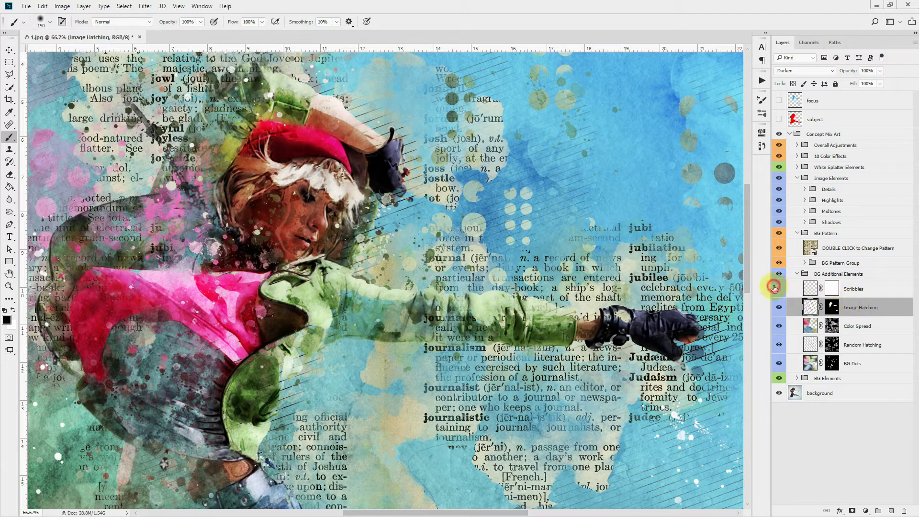
{"action": "scroll", "coordinate": [477, 502], "scroll_direction": "down", "scroll_amount": 5}
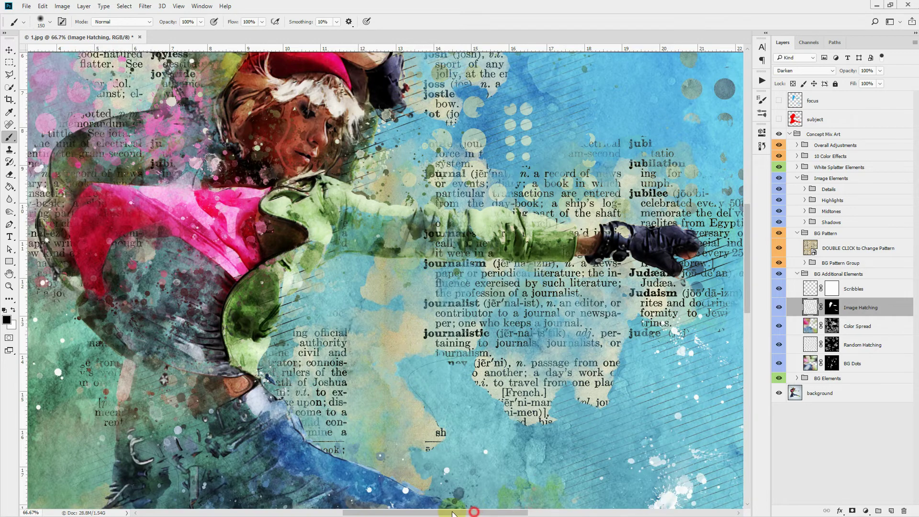
{"action": "left_click_drag", "start_coordinate": [453, 514], "coordinate": [409, 513]}
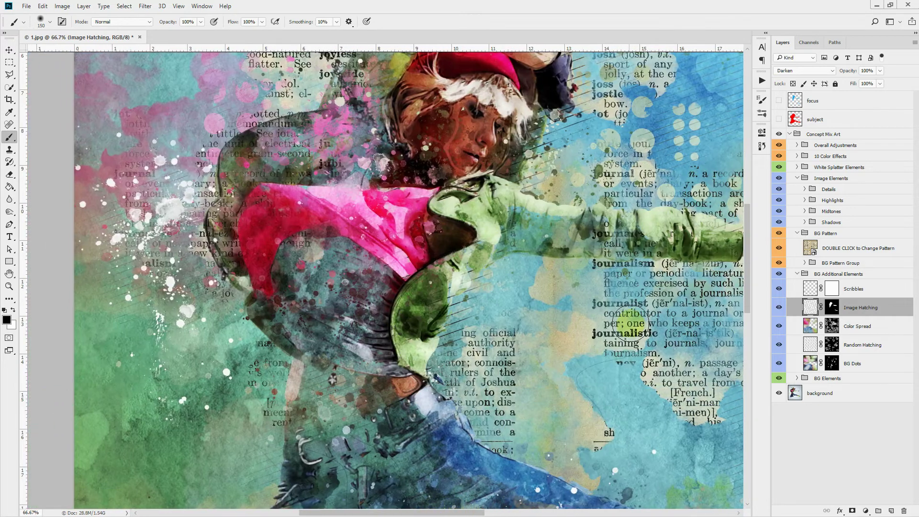
{"action": "scroll", "coordinate": [431, 431], "scroll_direction": "down", "scroll_amount": 3}
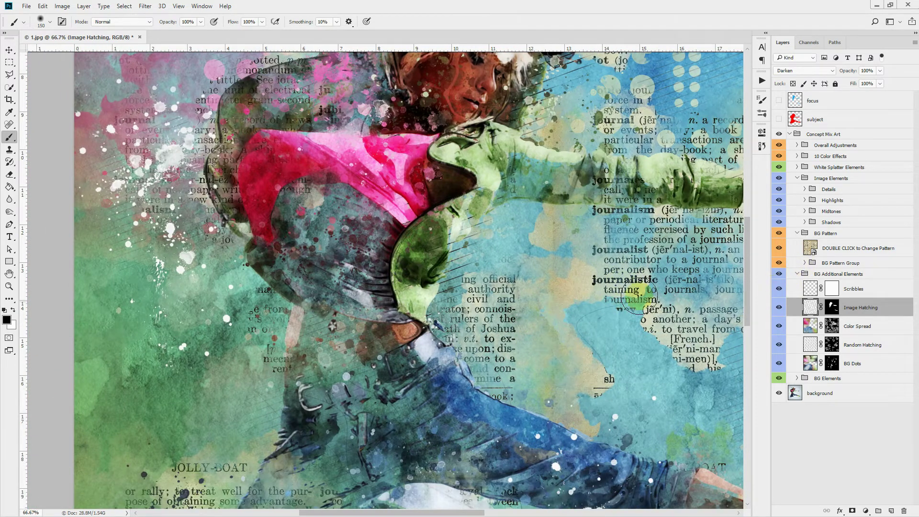
{"action": "left_click", "coordinate": [776, 286]}
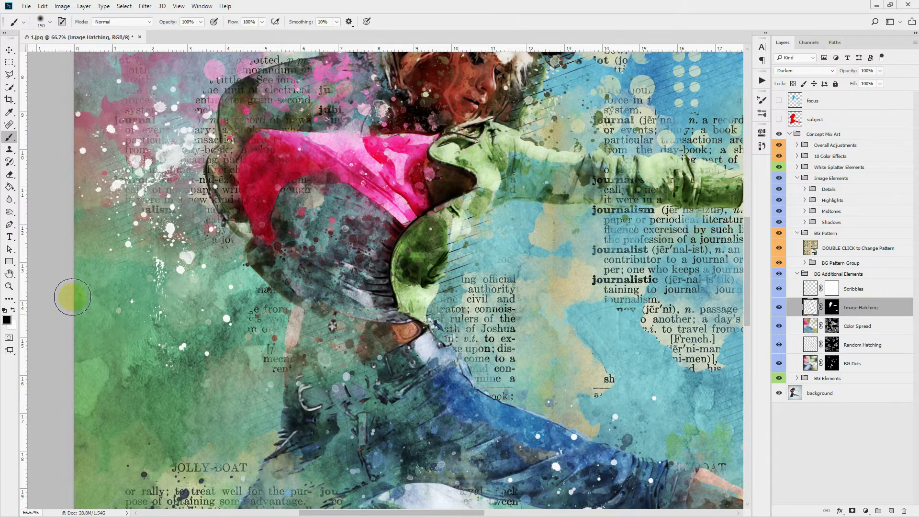
Fit the whole artwork on screen and collapse the BG Additional Elements group
{"action": "left_click", "coordinate": [9, 286]}
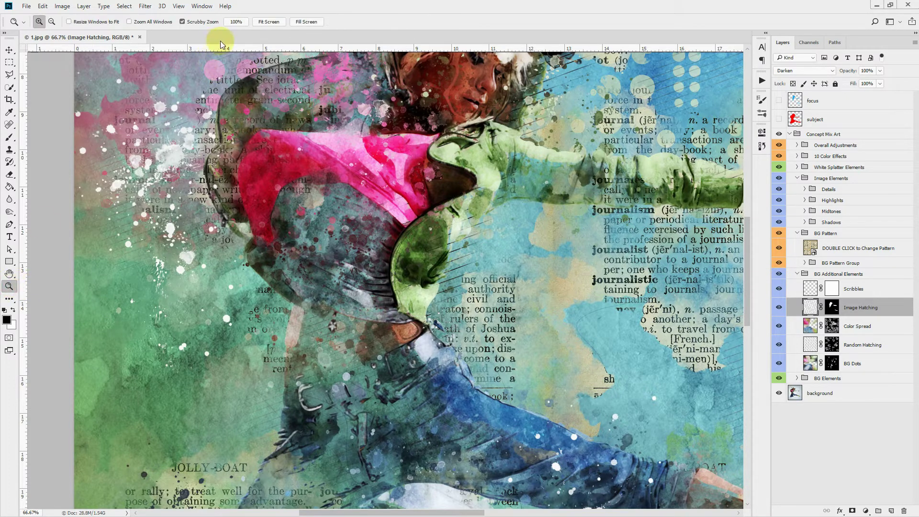
{"action": "left_click", "coordinate": [269, 22]}
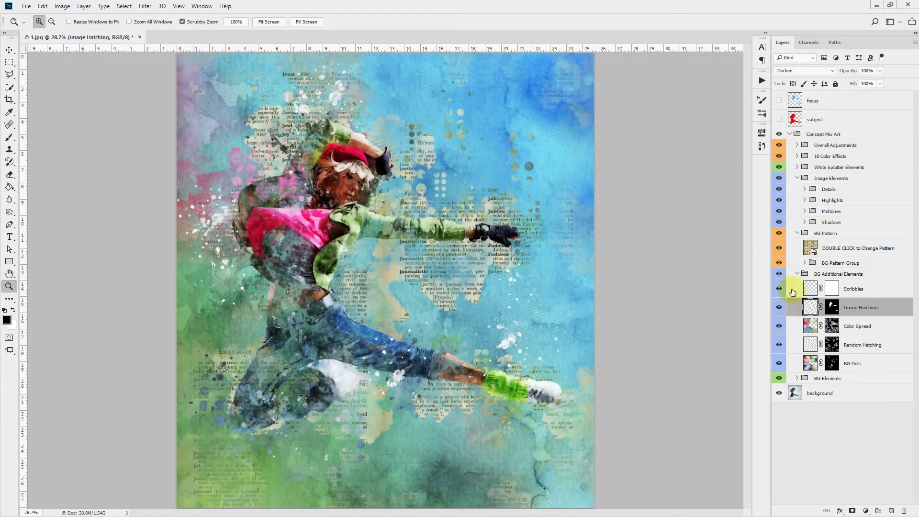
{"action": "left_click", "coordinate": [797, 274]}
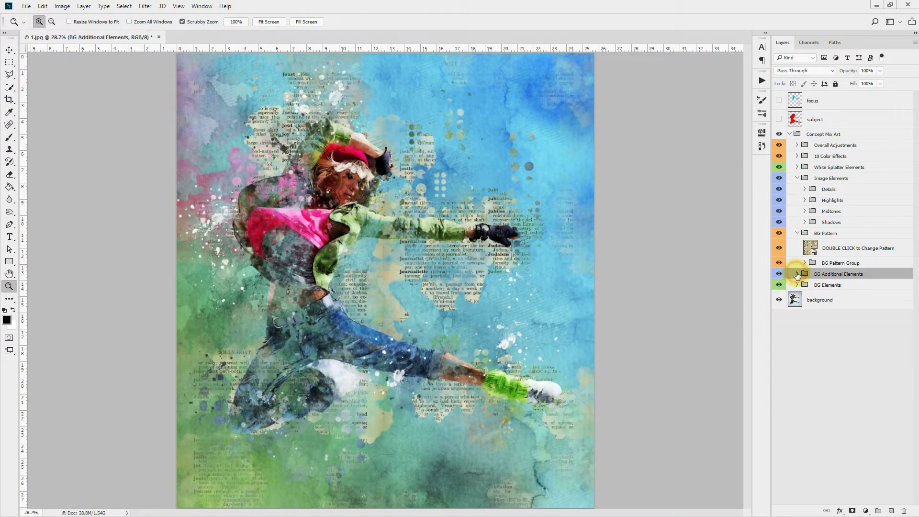
Open the DOUBLE CLICK to Change Pattern smart object from the BG Pattern group and select its BG Pattern layer
{"action": "left_click", "coordinate": [843, 236]}
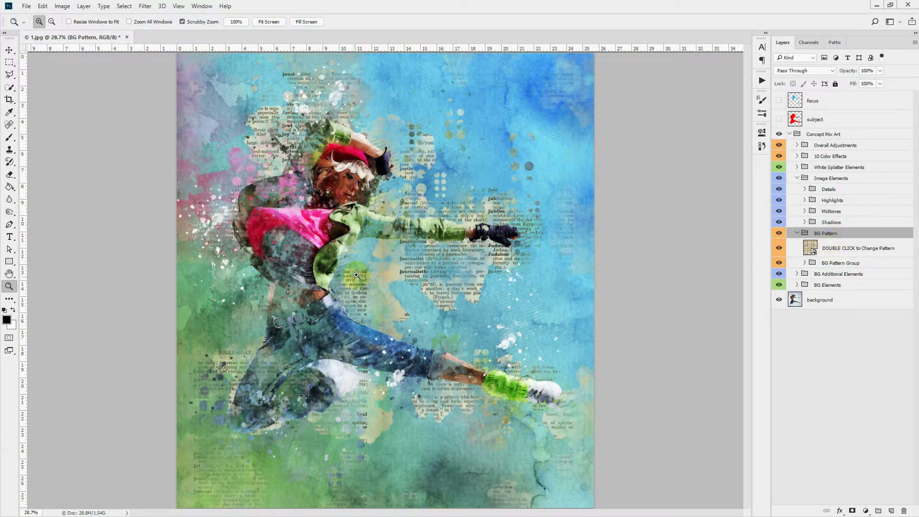
{"action": "double_click", "coordinate": [808, 248]}
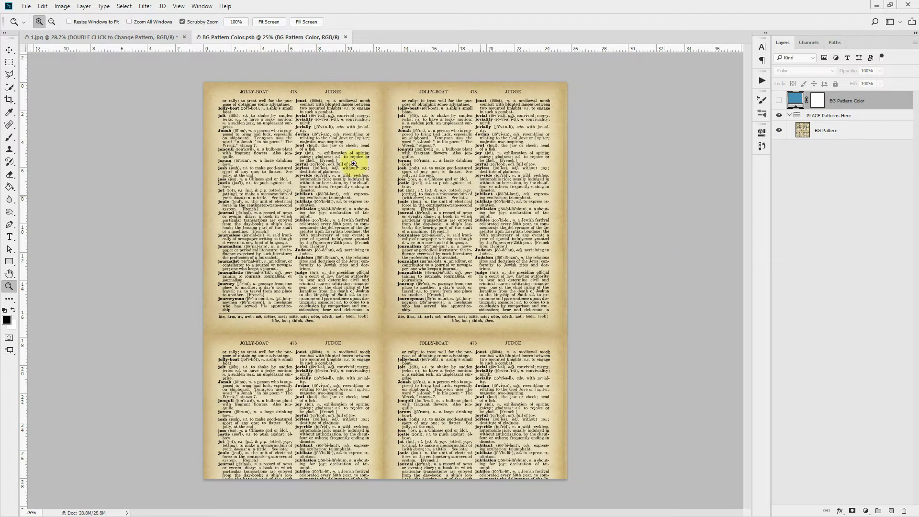
{"action": "left_click", "coordinate": [816, 130]}
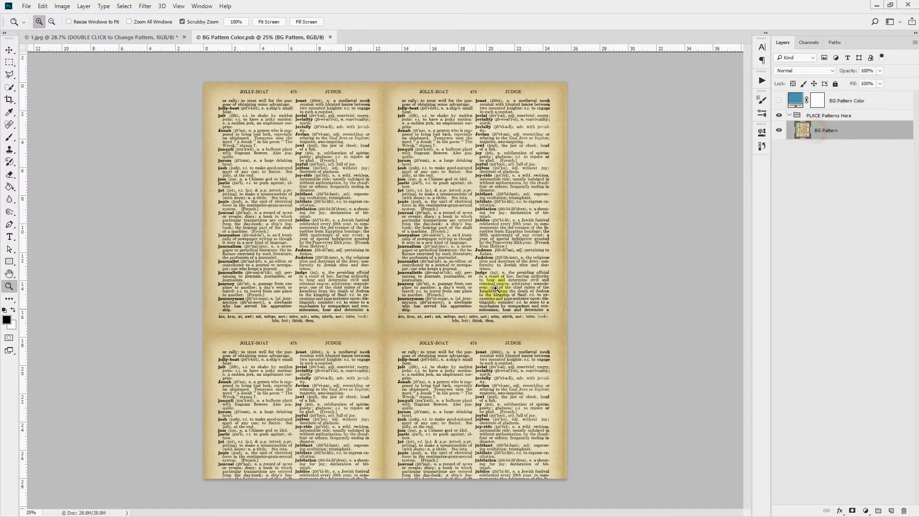
Place Print 3.jpg from the Print Textures folder of main_files_concept_mix_art into the open BG Pattern Color document
{"action": "key", "text": "alt+Tab"}
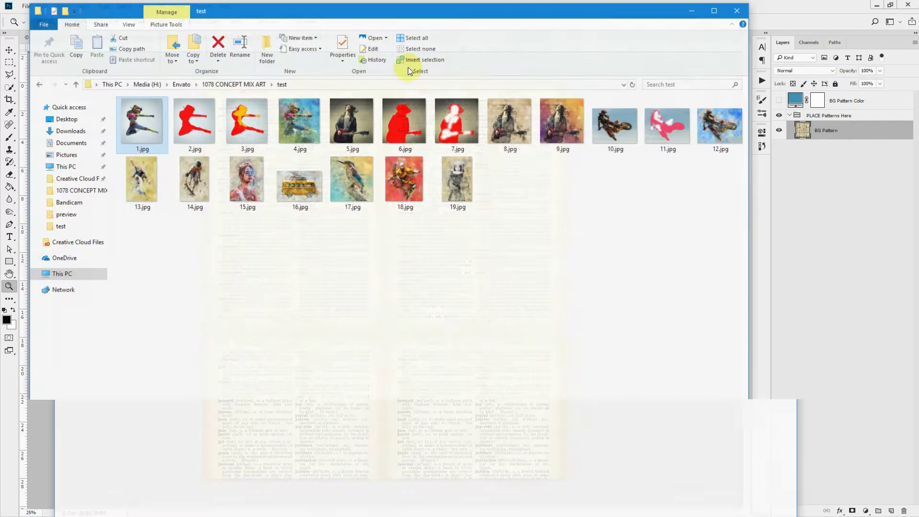
{"action": "left_click", "coordinate": [191, 78]}
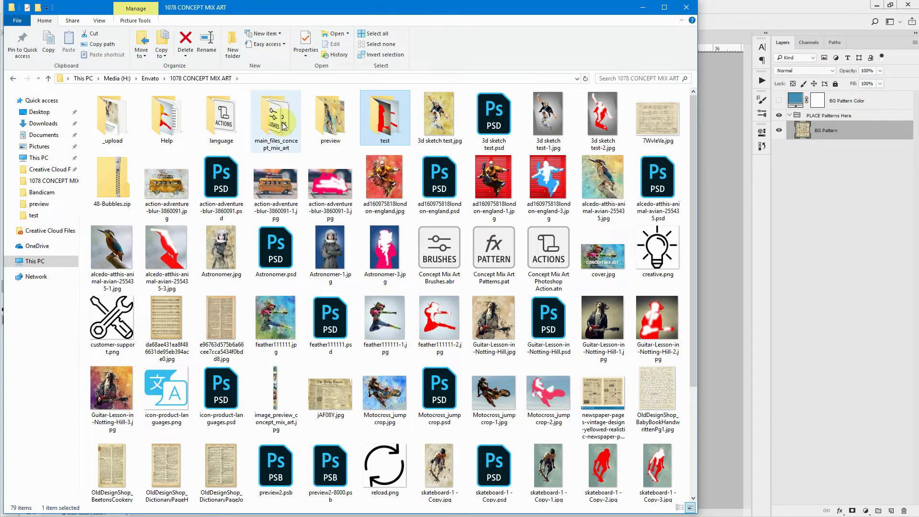
{"action": "double_click", "coordinate": [275, 119]}
{"action": "double_click", "coordinate": [121, 109]}
{"action": "left_click_drag", "start_coordinate": [267, 7], "coordinate": [212, 61]}
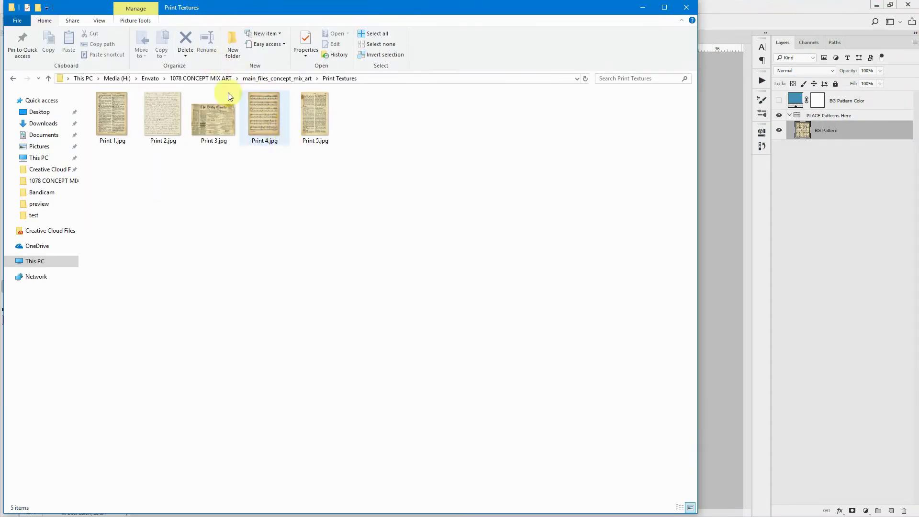
{"action": "left_click", "coordinate": [213, 121]}
{"action": "left_click_drag", "start_coordinate": [215, 124], "coordinate": [716, 197]}
Position the Print 3 newspaper over the lower part of the canvas, enlarge it to span the full width, and commit it
{"action": "left_click_drag", "start_coordinate": [577, 200], "coordinate": [311, 366]}
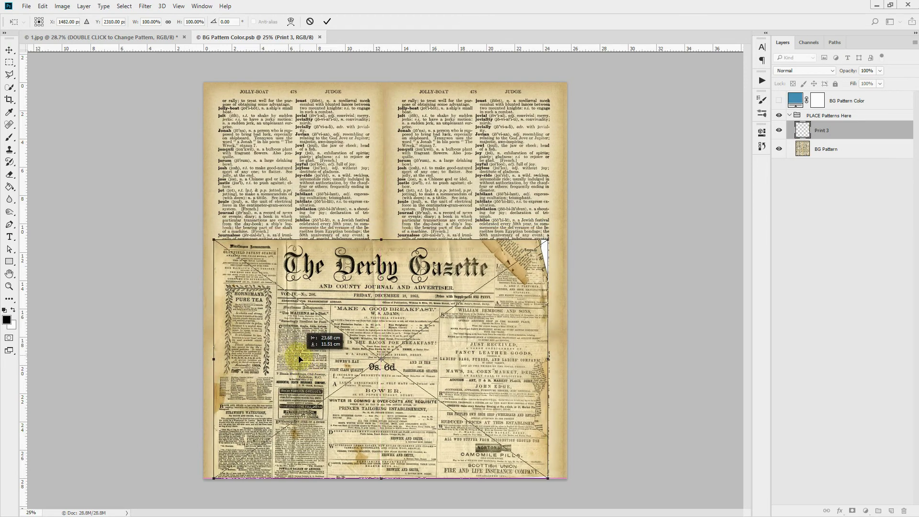
{"action": "left_click_drag", "start_coordinate": [544, 242], "coordinate": [578, 219]}
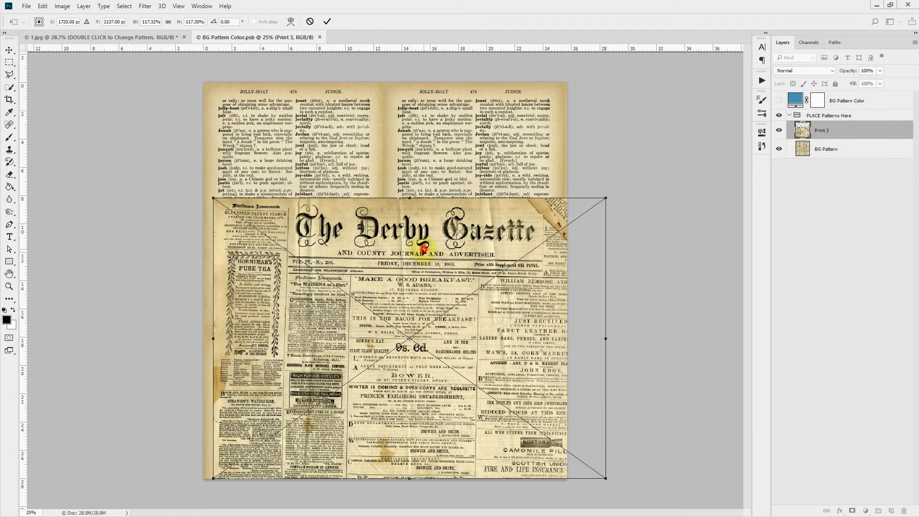
{"action": "left_click", "coordinate": [327, 25]}
{"action": "key", "text": "z"}
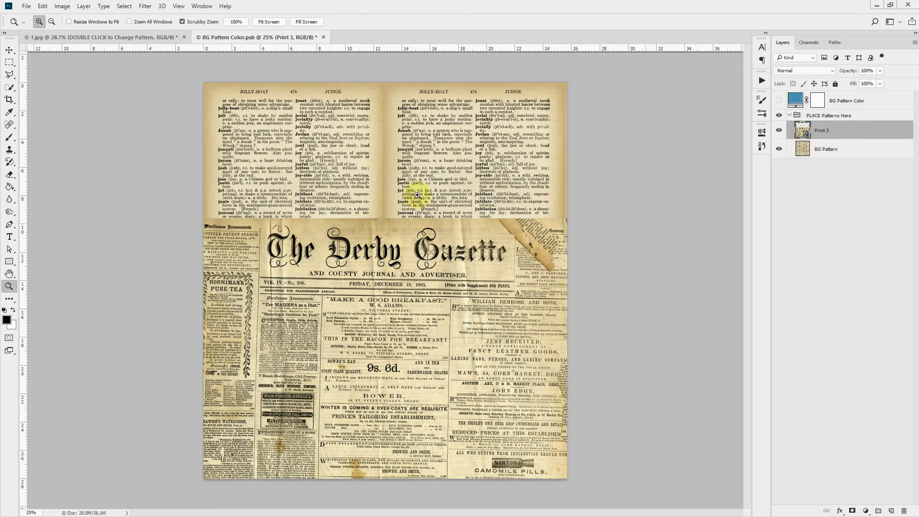
Duplicate the Print 3 layer, move the copy up to cover the upper canvas, and order it beneath the original
{"action": "left_click", "coordinate": [838, 129]}
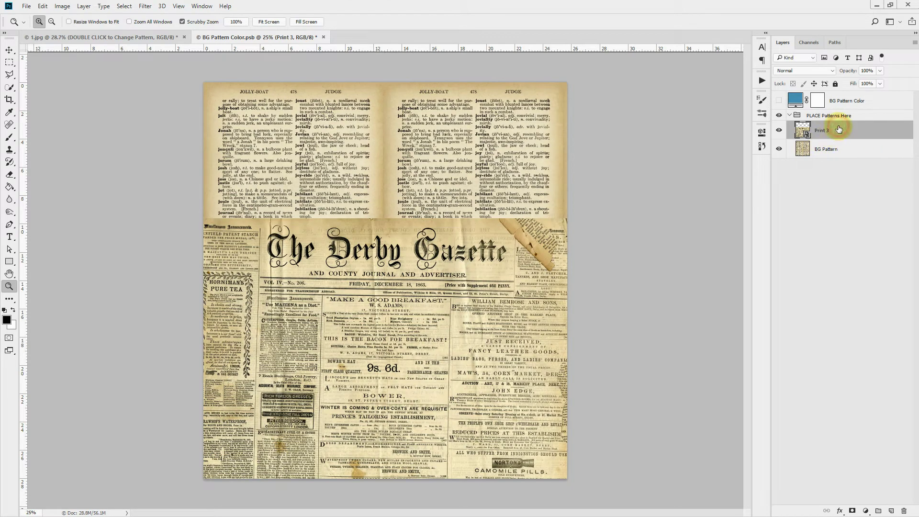
{"action": "key", "text": "ctrl+j"}
{"action": "left_click", "coordinate": [9, 50]}
{"action": "left_click_drag", "start_coordinate": [426, 308], "coordinate": [436, 177]}
{"action": "left_click_drag", "start_coordinate": [826, 129], "coordinate": [832, 166]}
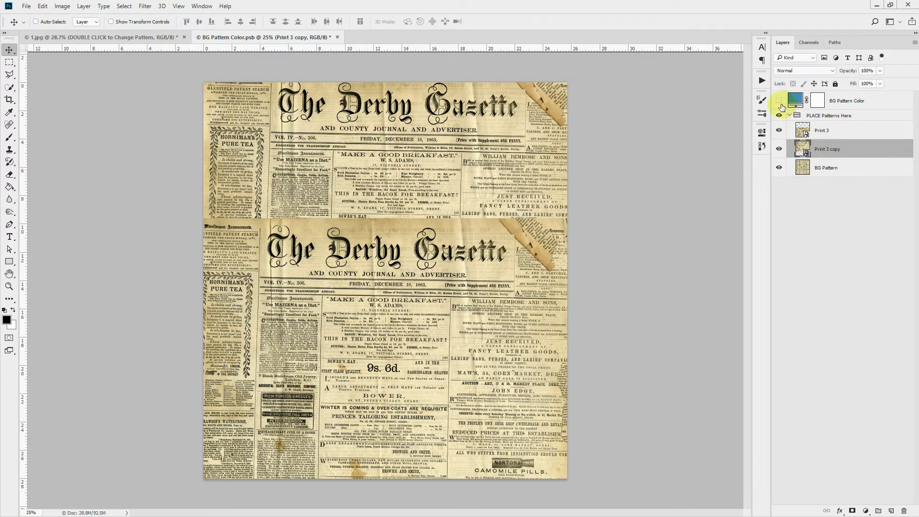
Save and close the BG Pattern Color smart object to update the artwork with the newspaper pattern
{"action": "left_click", "coordinate": [26, 6]}
{"action": "left_click", "coordinate": [27, 103]}
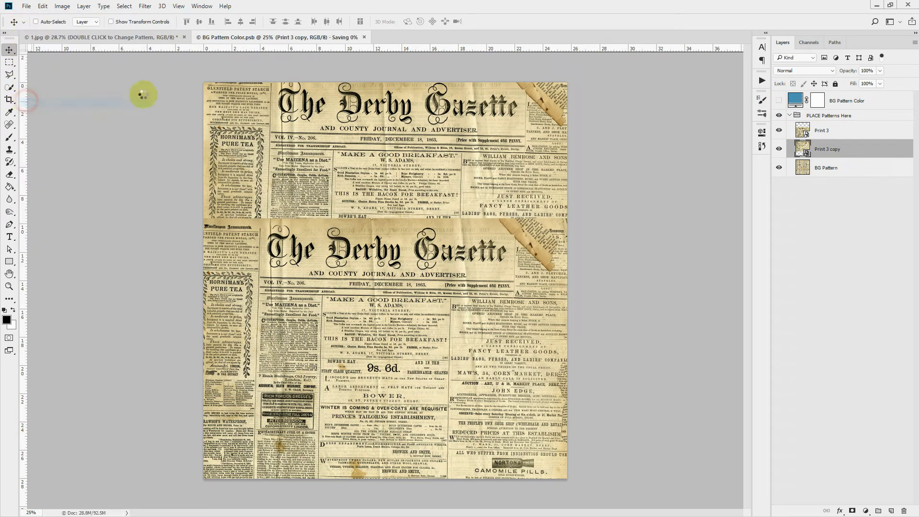
{"action": "left_click", "coordinate": [334, 35]}
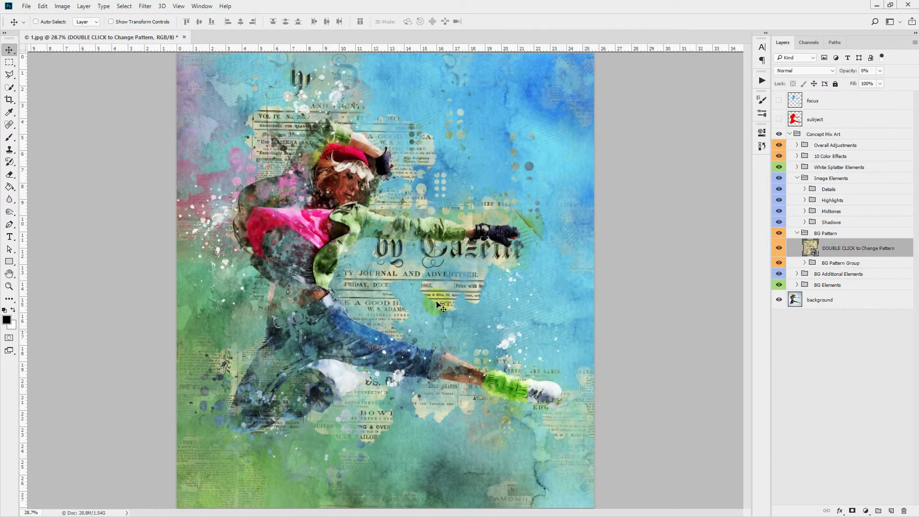
Reopen the pattern smart object, show its BG Pattern Color layer, and change that fill color to red
{"action": "double_click", "coordinate": [809, 248]}
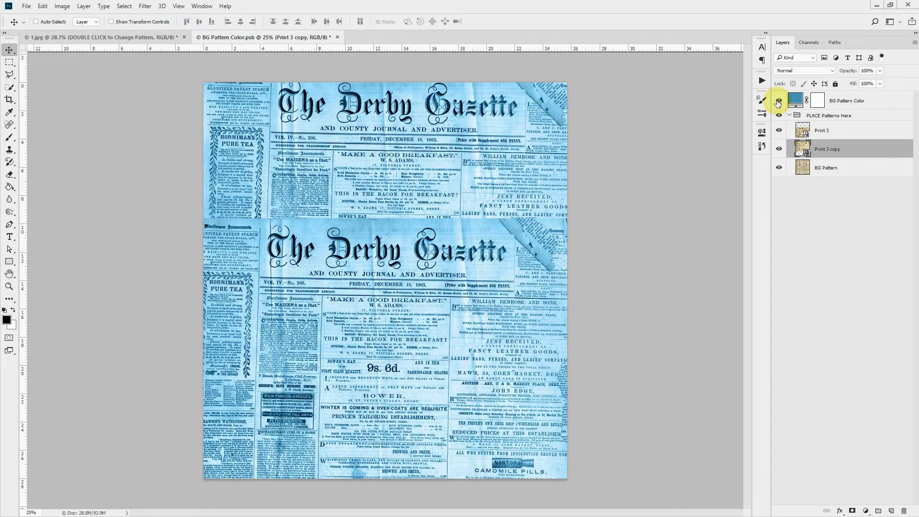
{"action": "left_click", "coordinate": [796, 100]}
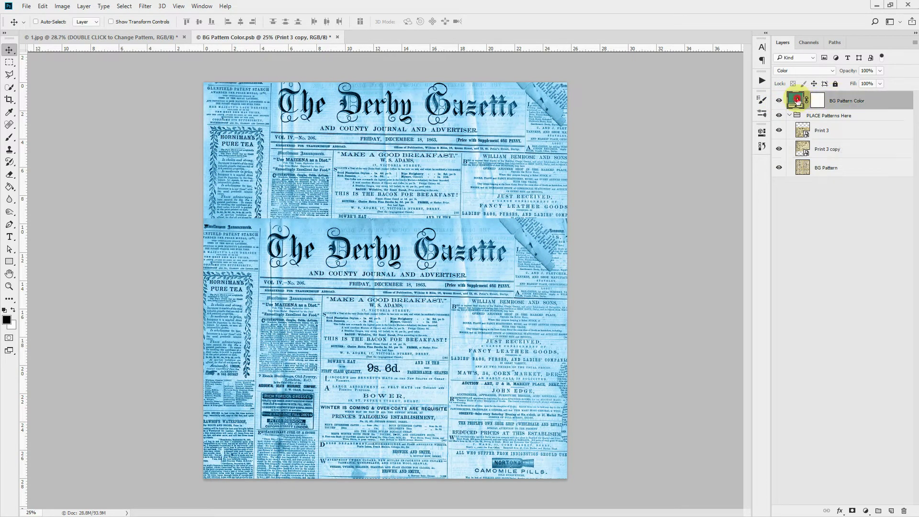
{"action": "double_click", "coordinate": [796, 100]}
{"action": "left_click_drag", "start_coordinate": [626, 202], "coordinate": [625, 254]}
{"action": "left_click", "coordinate": [713, 127]}
Save and close the red-tinted smart object, then step back to undo the pattern recolor in the artwork
{"action": "left_click", "coordinate": [24, 6]}
{"action": "left_click", "coordinate": [30, 102]}
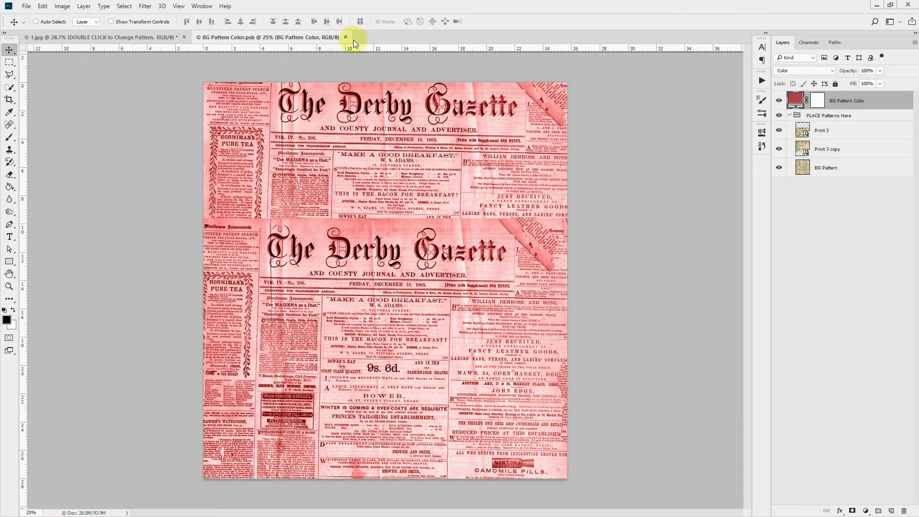
{"action": "left_click", "coordinate": [346, 37]}
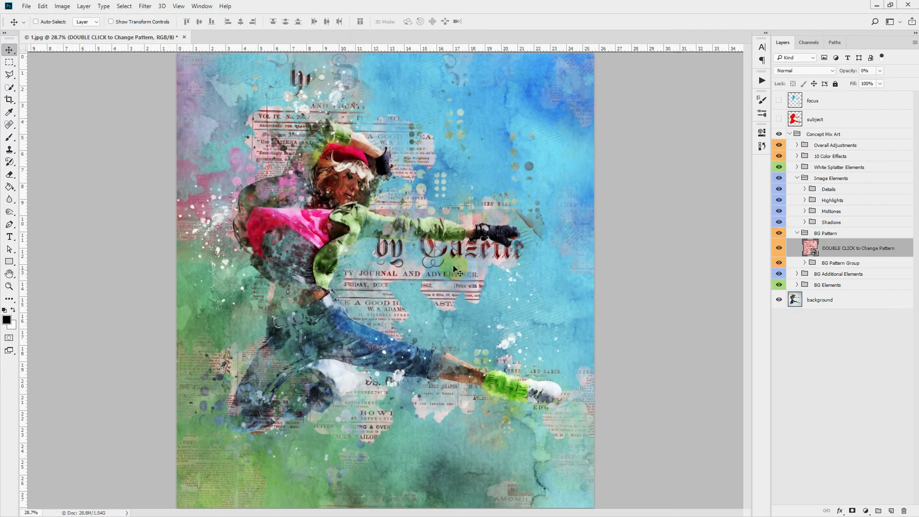
{"action": "left_click", "coordinate": [43, 6]}
{"action": "left_click", "coordinate": [47, 34]}
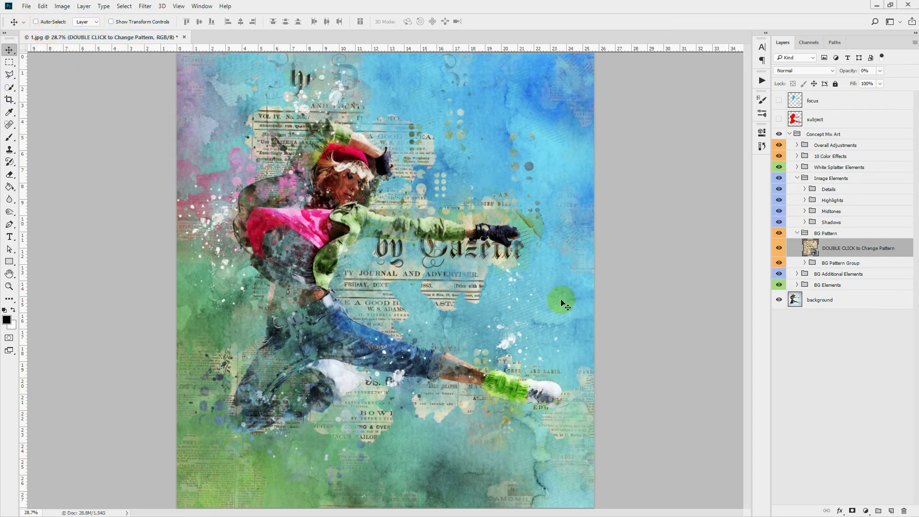
Examine what the Image Elements group contributes to the artwork, leaving the group shown
{"action": "left_click", "coordinate": [840, 220]}
{"action": "left_click", "coordinate": [838, 178]}
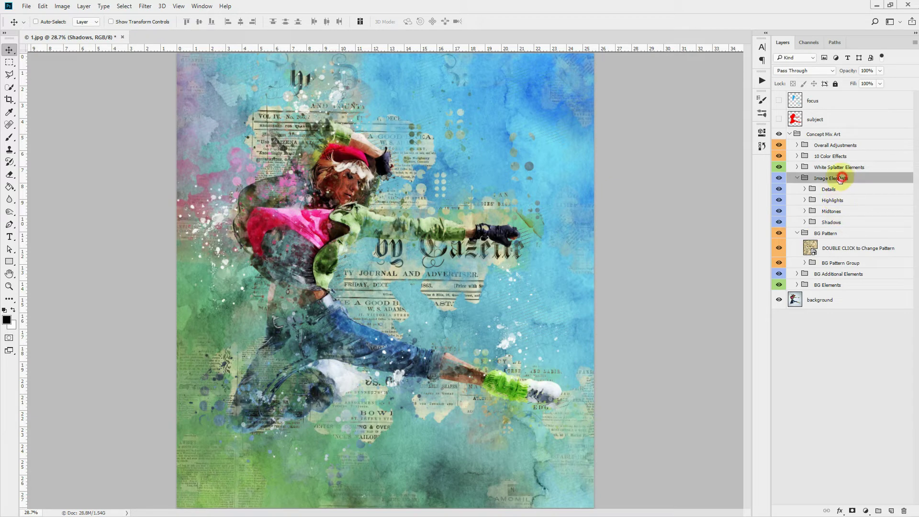
{"action": "left_click", "coordinate": [779, 178]}
{"action": "left_click", "coordinate": [779, 178]}
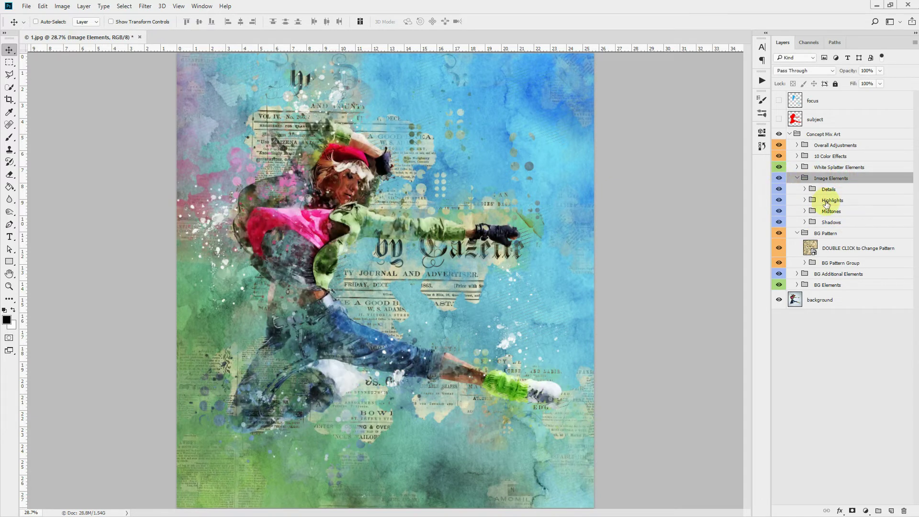
Compare the individual effects of the Shadows, Midtones, Highlights and Details groups on the dancer, leaving all four shown
{"action": "left_click", "coordinate": [839, 222]}
{"action": "left_click", "coordinate": [779, 222]}
{"action": "left_click", "coordinate": [778, 222]}
{"action": "left_click", "coordinate": [779, 211]}
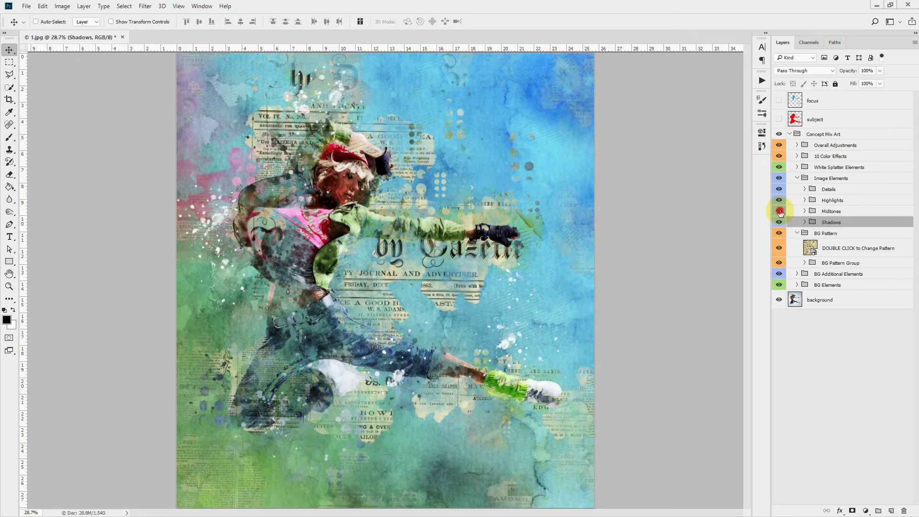
{"action": "left_click", "coordinate": [779, 211]}
{"action": "left_click", "coordinate": [779, 200]}
{"action": "left_click", "coordinate": [778, 200]}
{"action": "left_click", "coordinate": [779, 189]}
{"action": "left_click", "coordinate": [779, 189]}
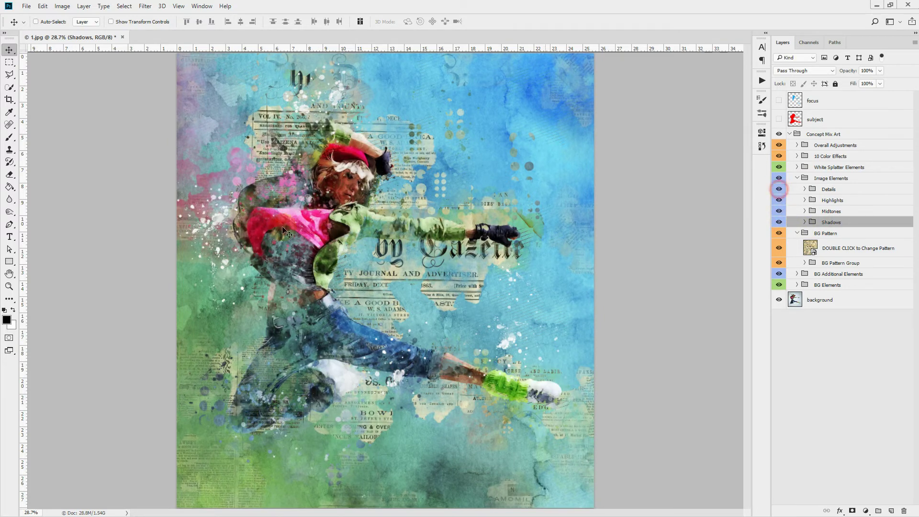
Expand the Shadows group and examine the effect of its shadow base layer on the dancer at 50% zoom
{"action": "left_click", "coordinate": [9, 287]}
{"action": "left_click_drag", "start_coordinate": [404, 230], "coordinate": [443, 211]}
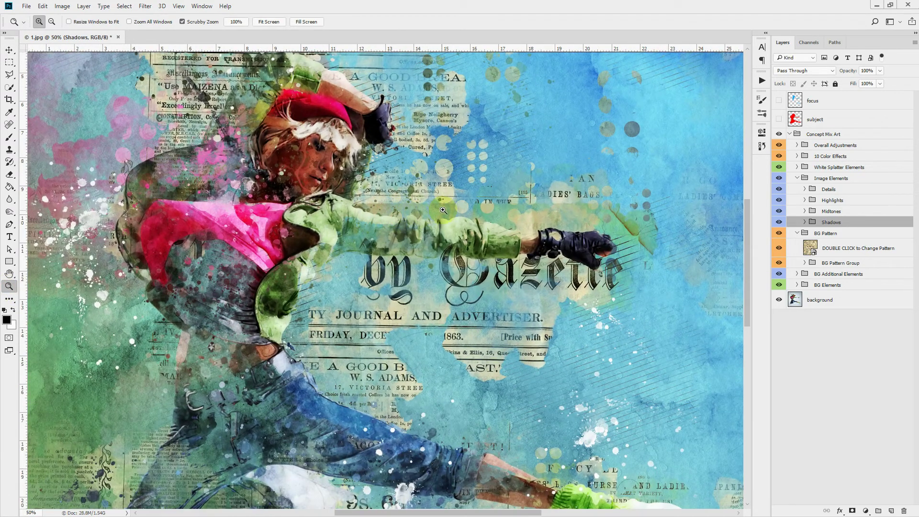
{"action": "scroll", "coordinate": [443, 211], "scroll_direction": "down", "scroll_amount": 1}
{"action": "left_click", "coordinate": [805, 222]}
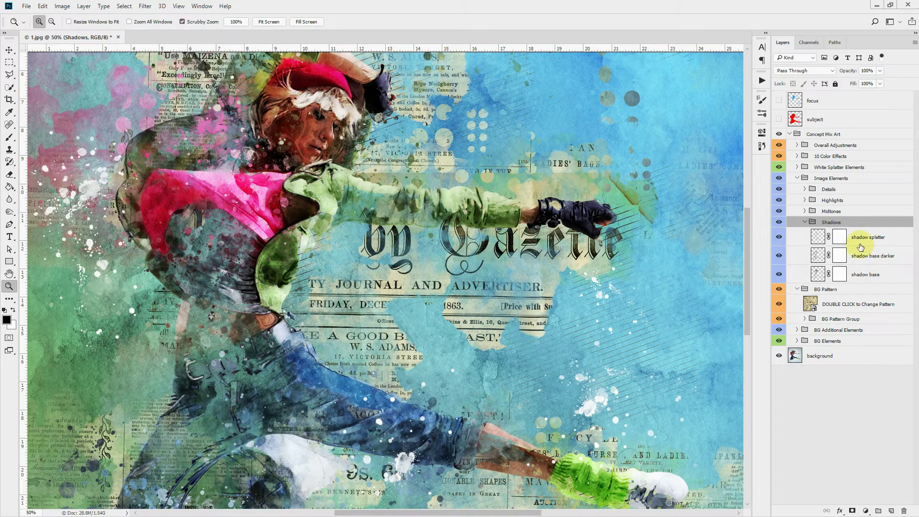
{"action": "left_click", "coordinate": [779, 275]}
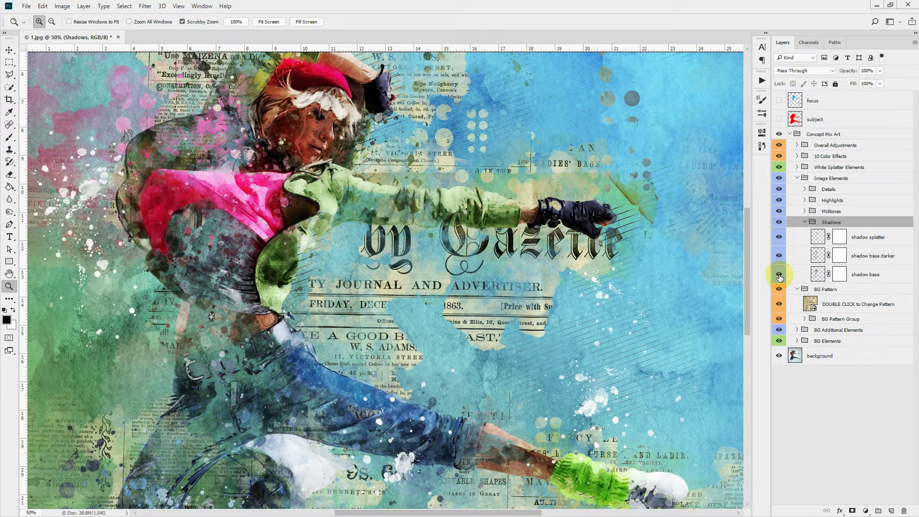
Paint black with the 150 px brush on the shadow base layer mask across the dancer's torso and hip
{"action": "left_click", "coordinate": [840, 273]}
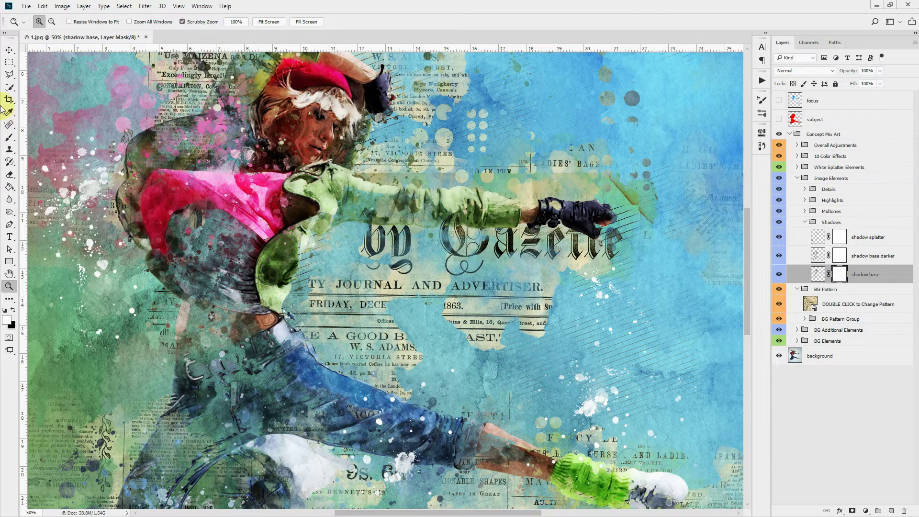
{"action": "left_click", "coordinate": [9, 138]}
{"action": "left_click", "coordinate": [13, 310]}
{"action": "mouse_move", "coordinate": [192, 257]}
{"action": "left_mouse_down"}
{"action": "mouse_move", "coordinate": [373, 437]}
{"action": "mouse_move", "coordinate": [251, 367]}
{"action": "mouse_move", "coordinate": [589, 484]}
{"action": "mouse_move", "coordinate": [319, 399]}
{"action": "left_mouse_up"}
{"action": "scroll", "coordinate": [267, 271], "scroll_direction": "down", "scroll_amount": 2}
{"action": "scroll", "coordinate": [267, 270], "scroll_direction": "down", "scroll_amount": 3}
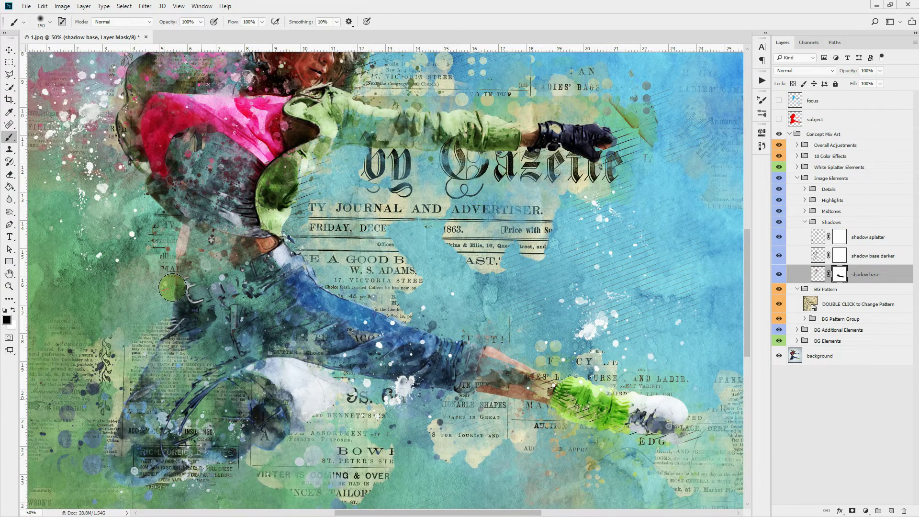
Try hiding more of the shadow base around the dancer's bent leg with black on its mask, then undo the stroke
{"action": "mouse_move", "coordinate": [229, 349]}
{"action": "left_mouse_down"}
{"action": "mouse_move", "coordinate": [243, 279]}
{"action": "mouse_move", "coordinate": [227, 385]}
{"action": "mouse_move", "coordinate": [259, 444]}
{"action": "mouse_move", "coordinate": [266, 438]}
{"action": "mouse_move", "coordinate": [268, 420]}
{"action": "mouse_move", "coordinate": [234, 403]}
{"action": "mouse_move", "coordinate": [207, 435]}
{"action": "left_mouse_up"}
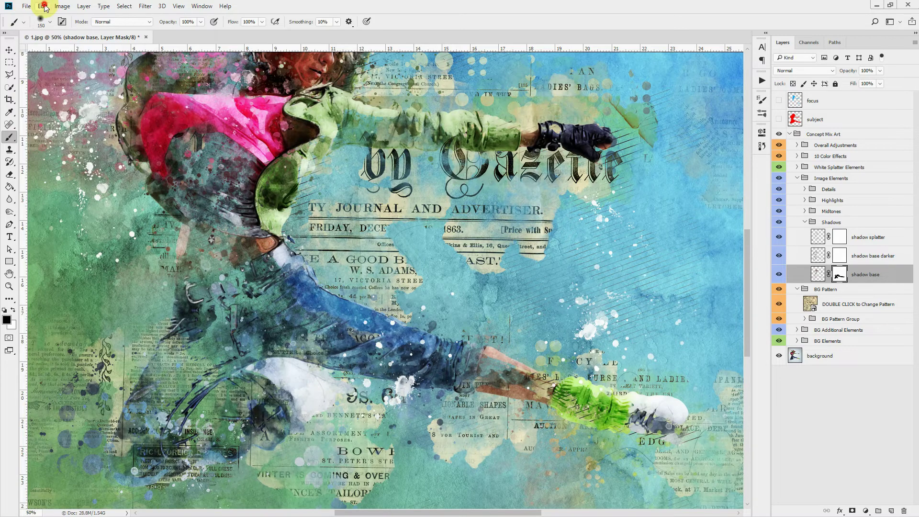
{"action": "left_click", "coordinate": [44, 6]}
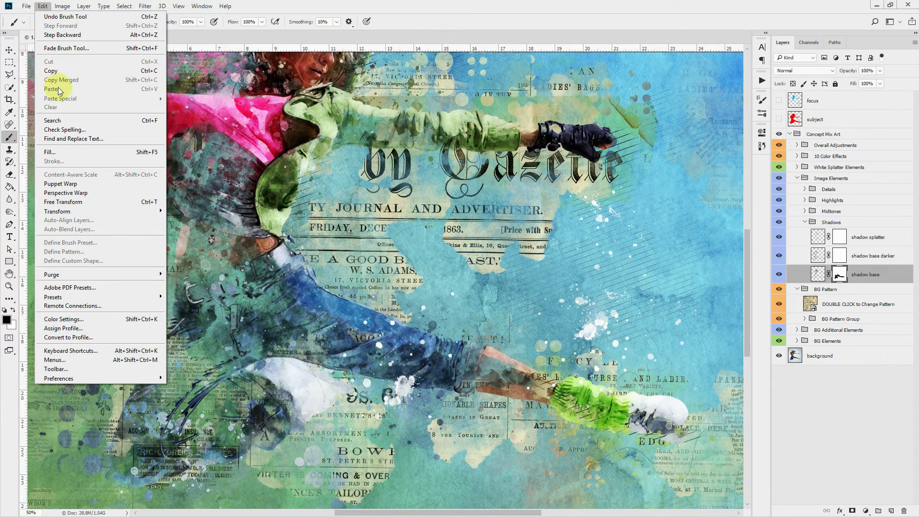
{"action": "left_click", "coordinate": [63, 35]}
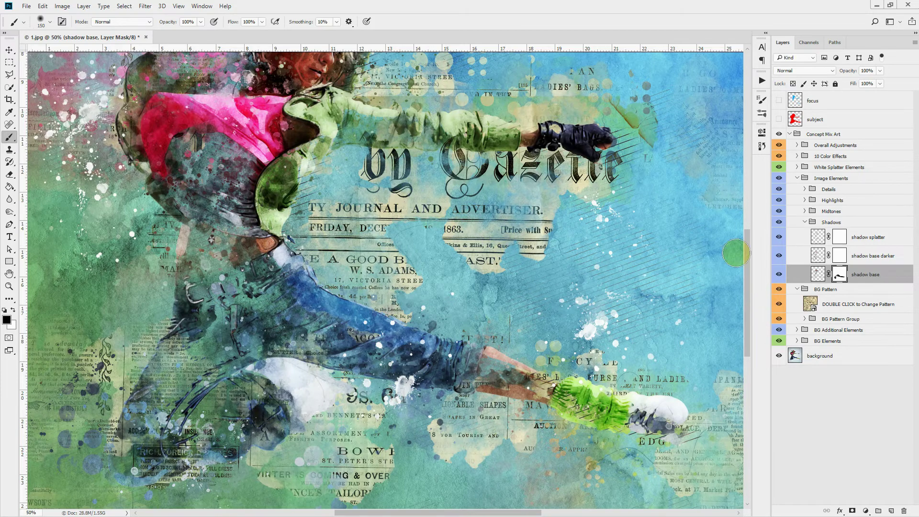
Check the shadow base darker layer, try painting black on its mask around the dancer's waist, and undo the stroke
{"action": "left_click_drag", "start_coordinate": [747, 296], "coordinate": [748, 268]}
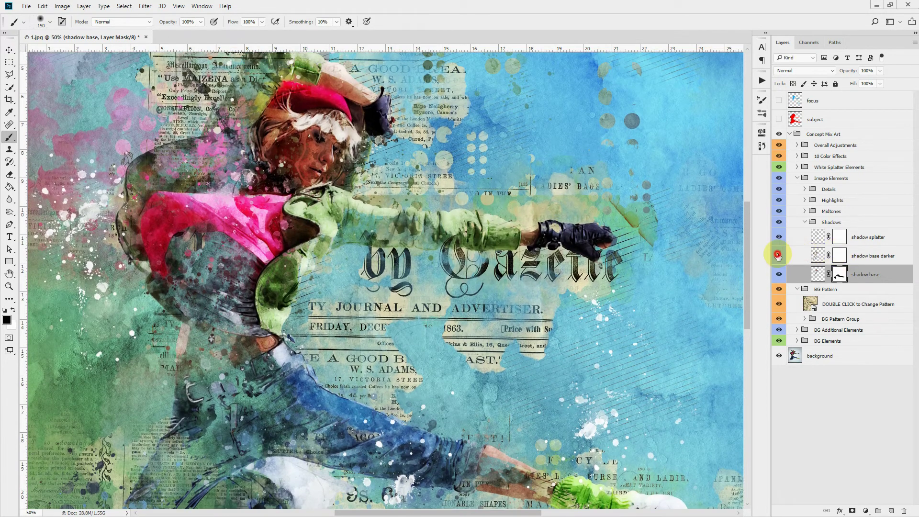
{"action": "left_click", "coordinate": [778, 255]}
{"action": "left_click", "coordinate": [839, 256]}
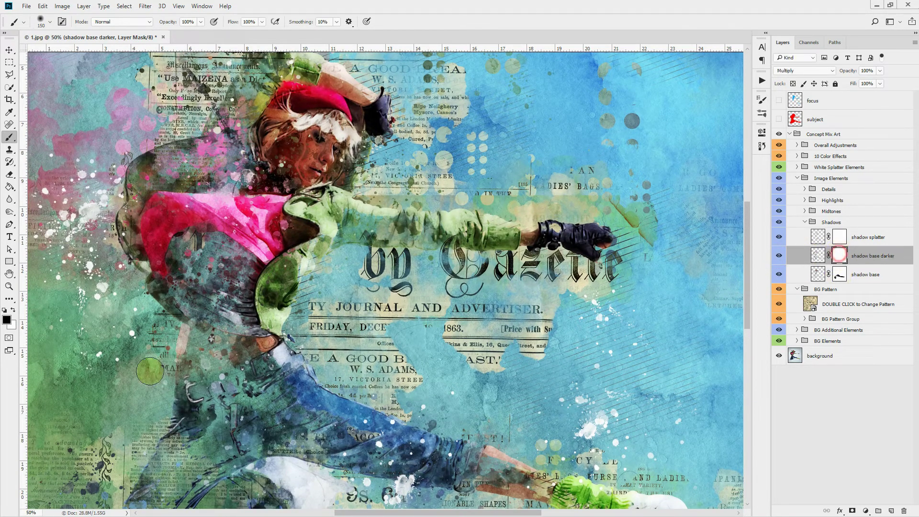
{"action": "mouse_move", "coordinate": [250, 331]}
{"action": "left_mouse_down"}
{"action": "mouse_move", "coordinate": [151, 242]}
{"action": "mouse_move", "coordinate": [256, 345]}
{"action": "mouse_move", "coordinate": [273, 395]}
{"action": "left_mouse_up"}
{"action": "left_click", "coordinate": [42, 7]}
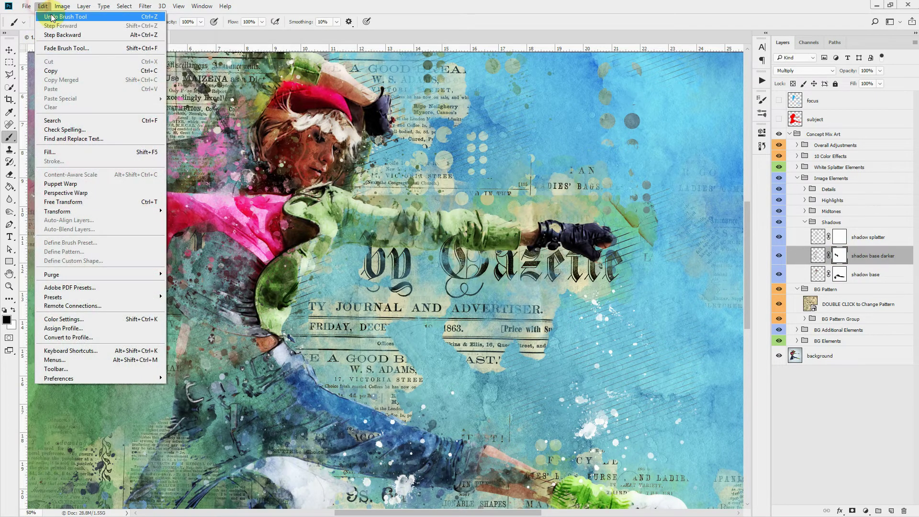
{"action": "left_click", "coordinate": [43, 15]}
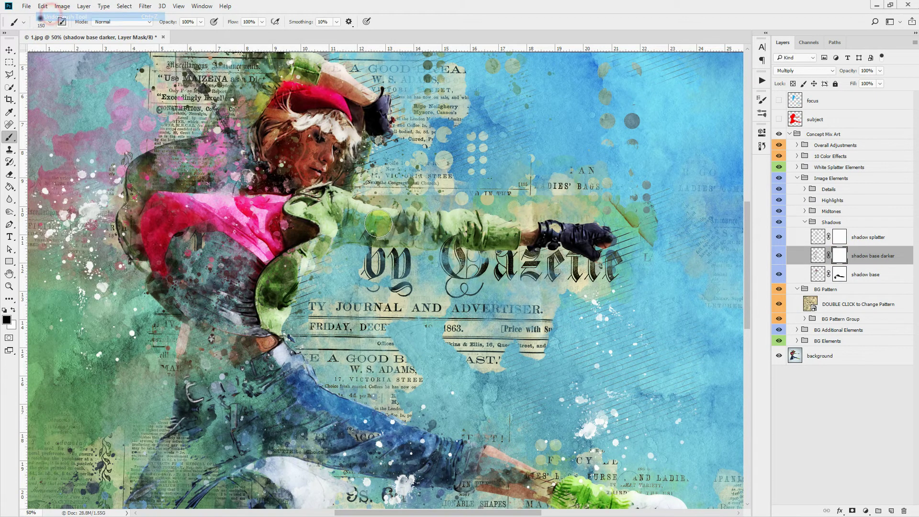
Examine the effect of the shadow splatter layer, leaving it shown, and collapse the Shadows group
{"action": "left_click", "coordinate": [779, 238]}
{"action": "left_click", "coordinate": [779, 239]}
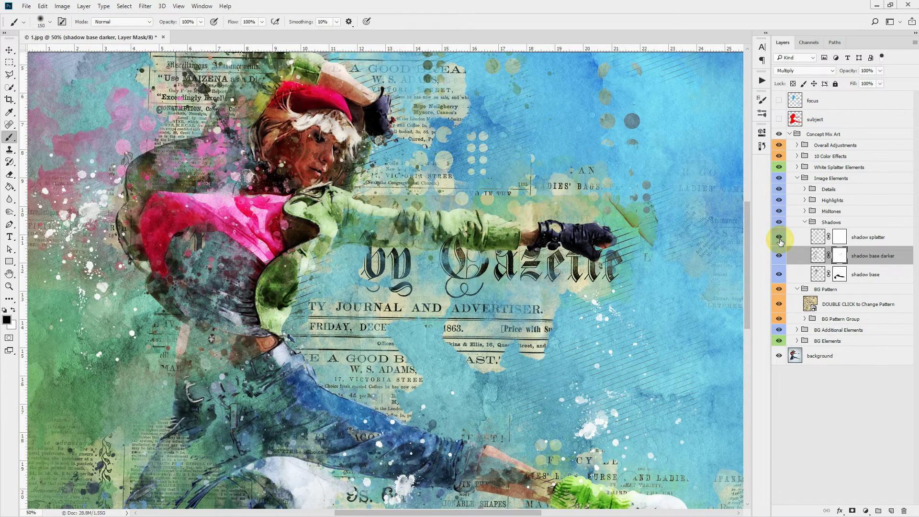
{"action": "left_click", "coordinate": [804, 222]}
Examine the effects of the midtone base, midtone base darker and midtone splatter layers, leaving them shown, and collapse the Midtones group
{"action": "left_click", "coordinate": [812, 211]}
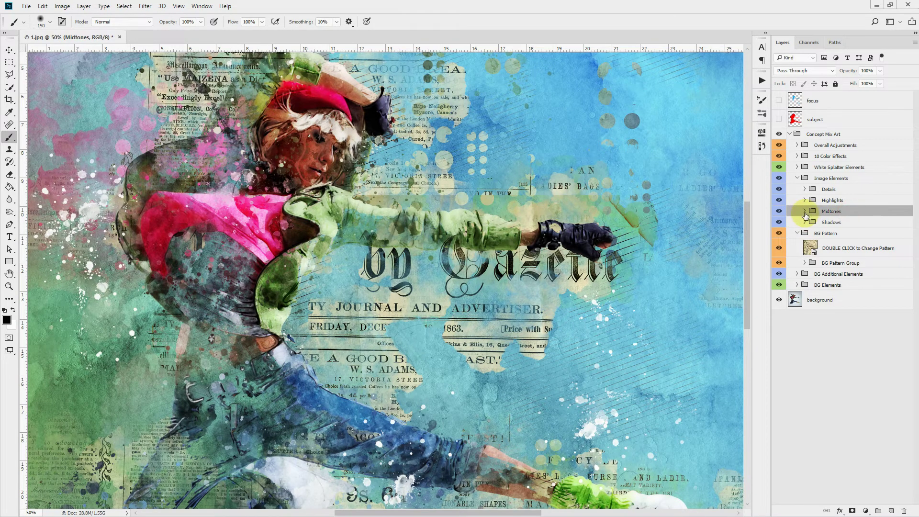
{"action": "left_click", "coordinate": [804, 211]}
{"action": "left_click", "coordinate": [778, 264]}
{"action": "left_click", "coordinate": [778, 264]}
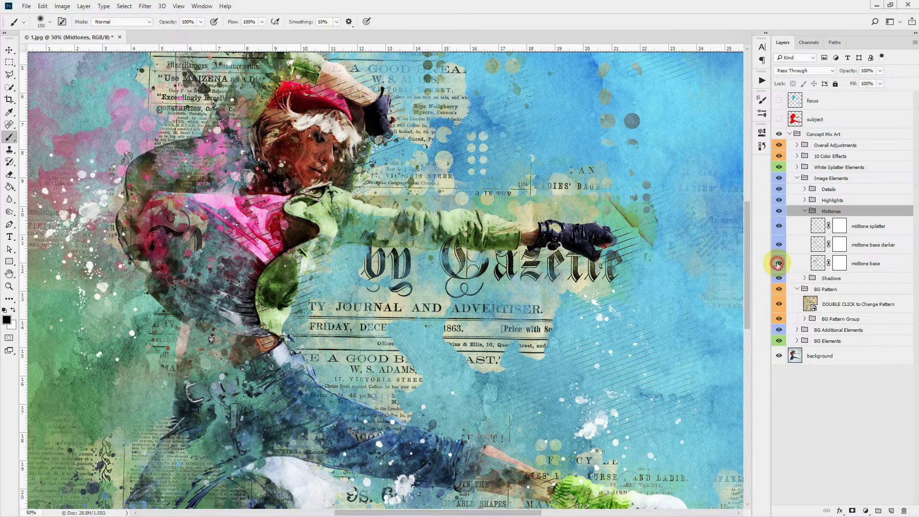
{"action": "left_click", "coordinate": [779, 245]}
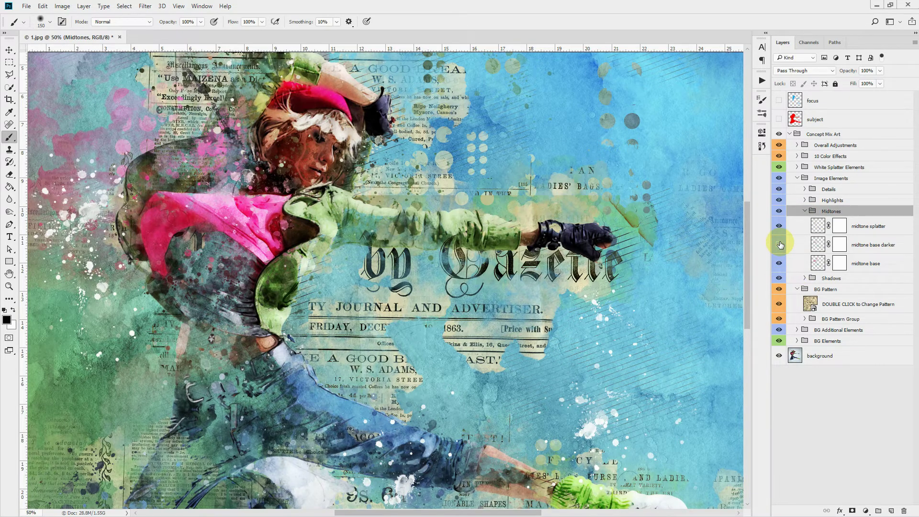
{"action": "left_click", "coordinate": [779, 244]}
{"action": "left_click", "coordinate": [780, 226]}
{"action": "left_click", "coordinate": [780, 226]}
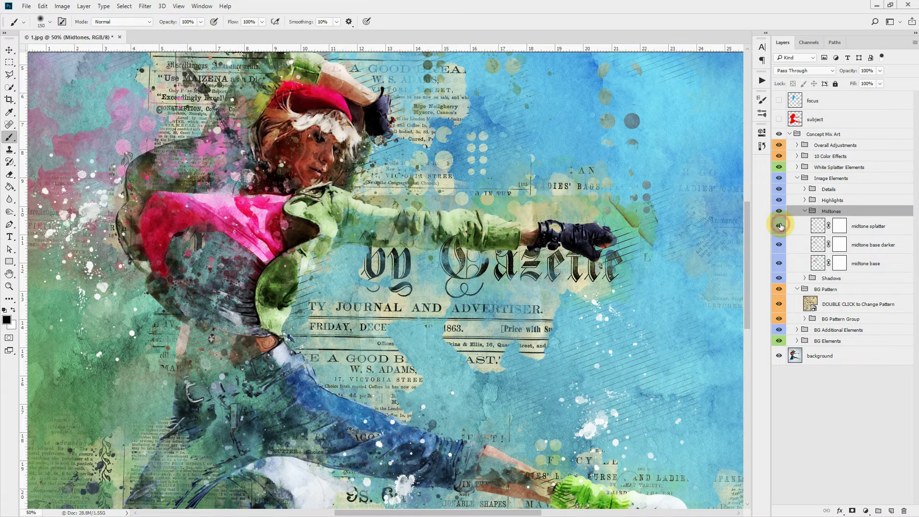
{"action": "left_click", "coordinate": [804, 212]}
Check what the highlight base, base darker and splatter layers each contribute, leaving them shown, and collapse the Highlights group
{"action": "left_click", "coordinate": [830, 200]}
{"action": "left_click", "coordinate": [804, 200]}
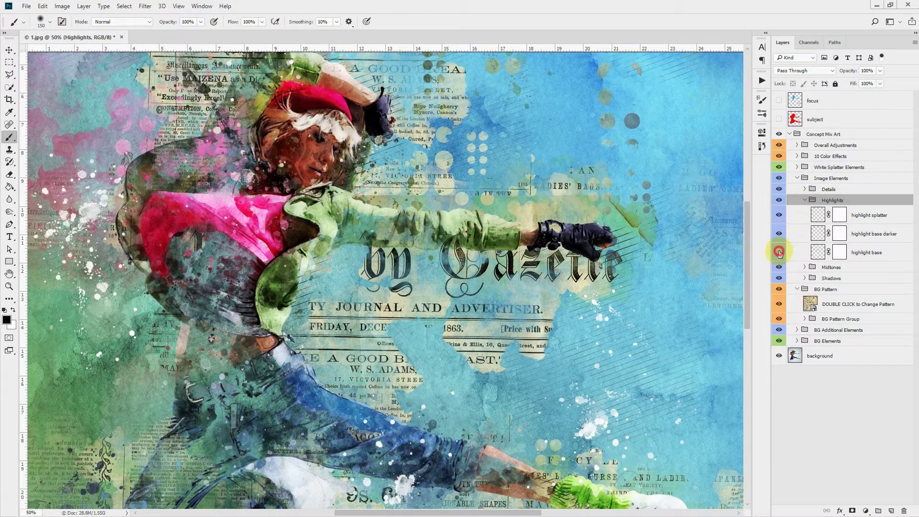
{"action": "left_click", "coordinate": [779, 253]}
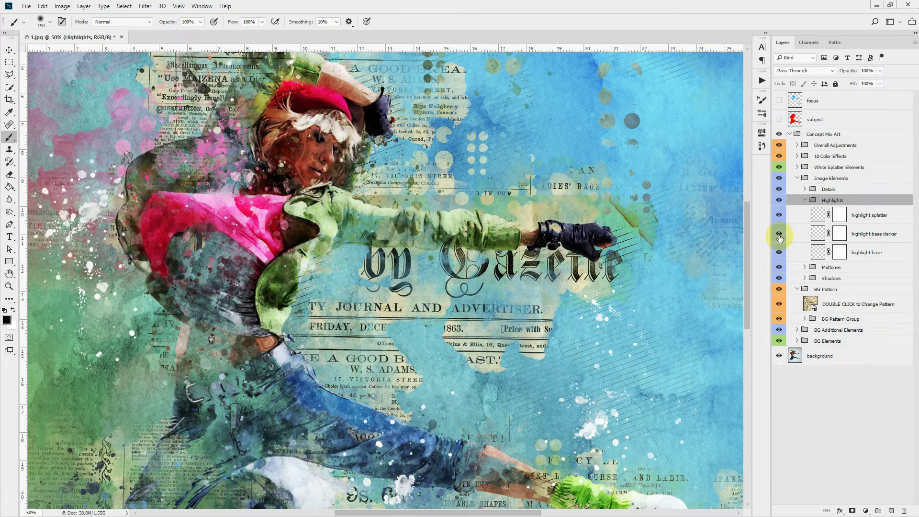
{"action": "left_click", "coordinate": [779, 234]}
{"action": "left_click", "coordinate": [779, 215]}
{"action": "left_click", "coordinate": [779, 215]}
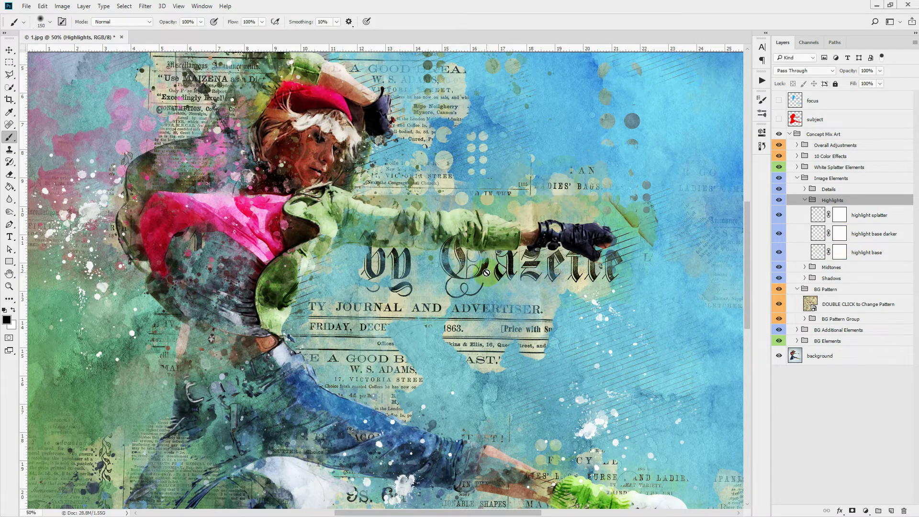
{"action": "left_click", "coordinate": [805, 200]}
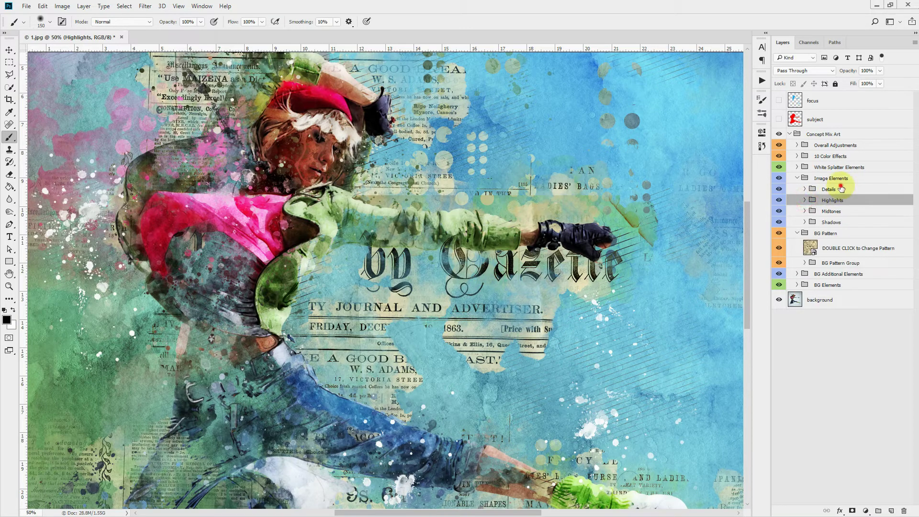
Expand the Details group and compare the artwork with and without the broad details layer, leaving it shown
{"action": "left_click", "coordinate": [835, 189]}
{"action": "left_click", "coordinate": [805, 190]}
{"action": "left_click", "coordinate": [779, 241]}
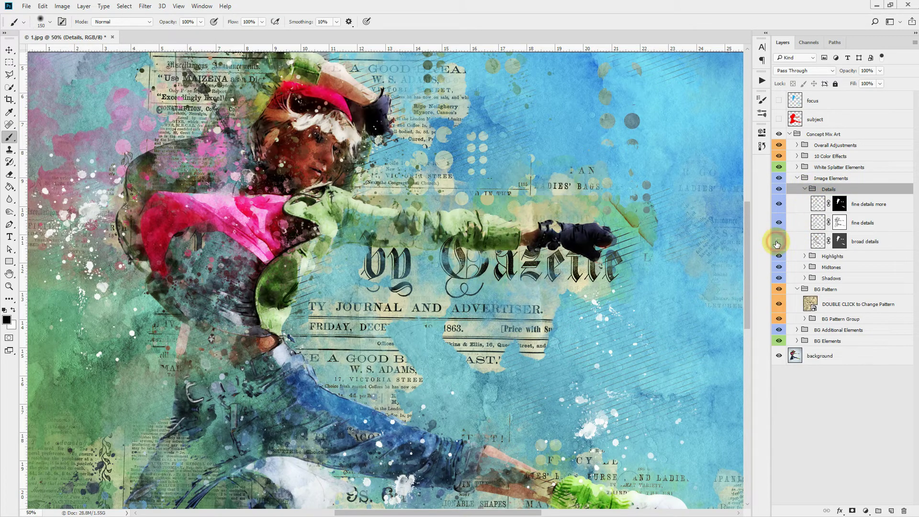
{"action": "left_click", "coordinate": [778, 241]}
{"action": "left_click", "coordinate": [777, 242]}
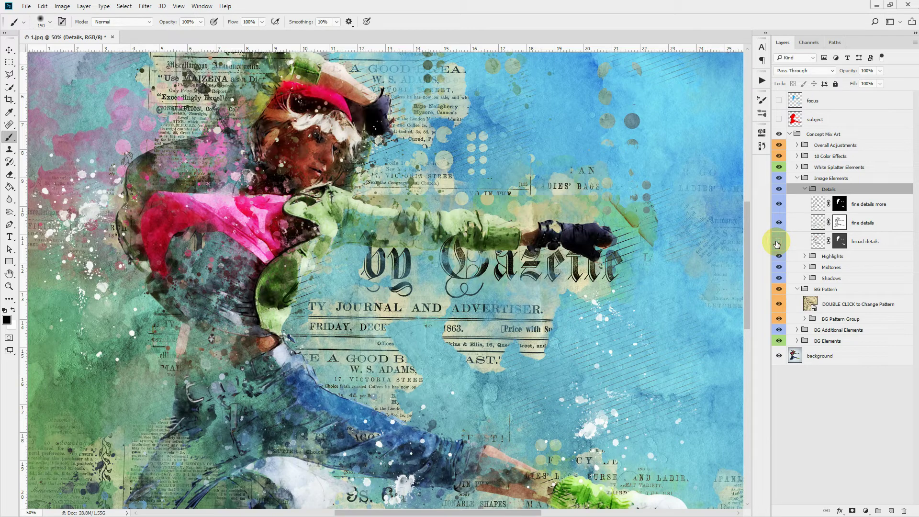
{"action": "left_click", "coordinate": [778, 242]}
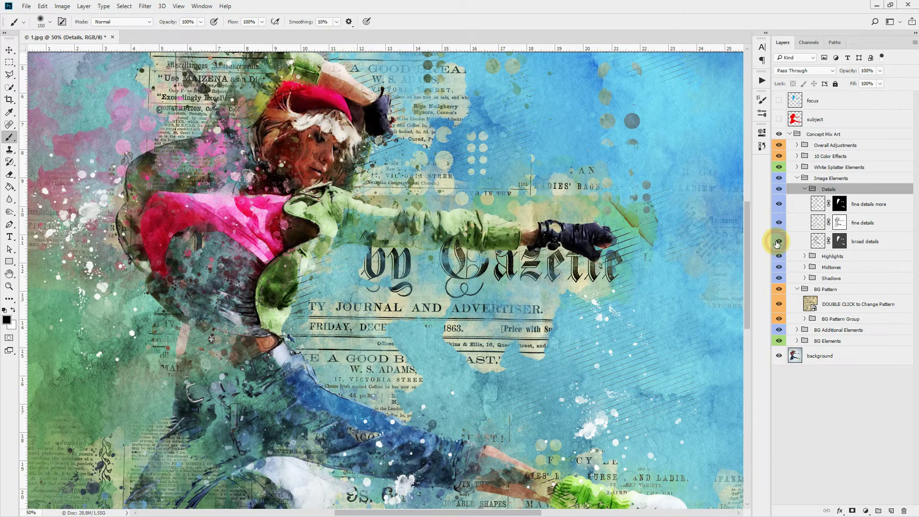
Compare the artwork with and without the fine details and fine details more layers, keep both shown, and collapse the Details group
{"action": "left_click", "coordinate": [808, 225]}
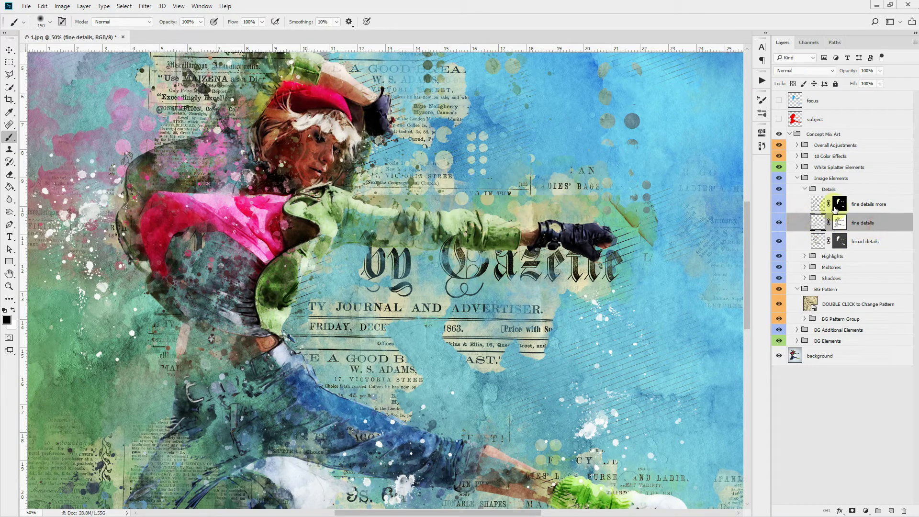
{"action": "left_click", "coordinate": [778, 223]}
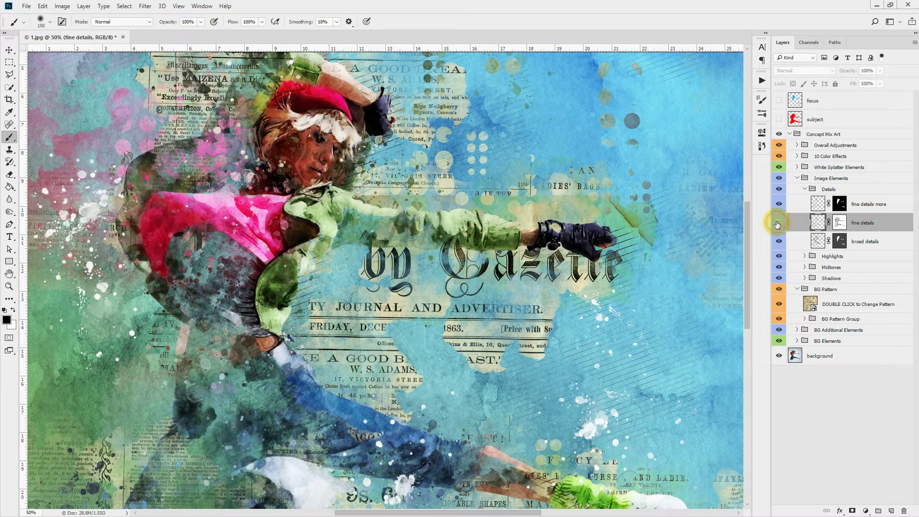
{"action": "left_click", "coordinate": [777, 223]}
{"action": "left_click", "coordinate": [780, 202]}
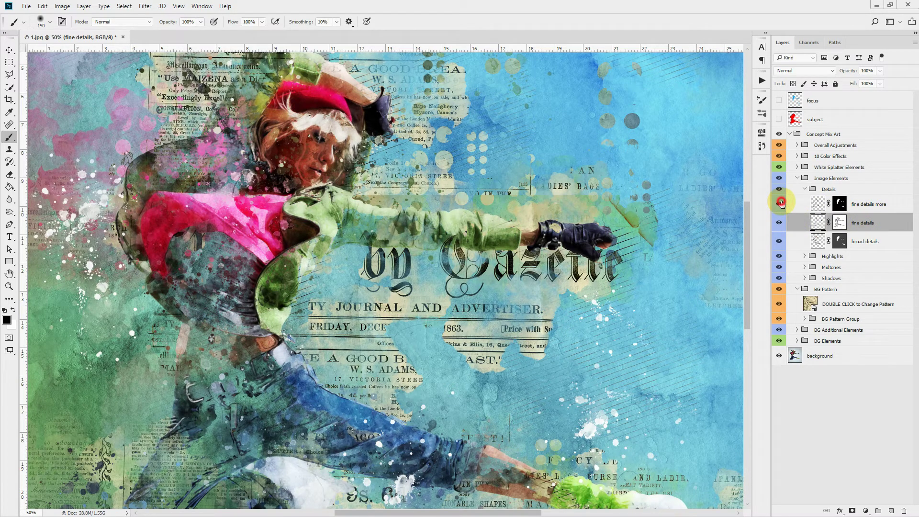
{"action": "left_click", "coordinate": [780, 203]}
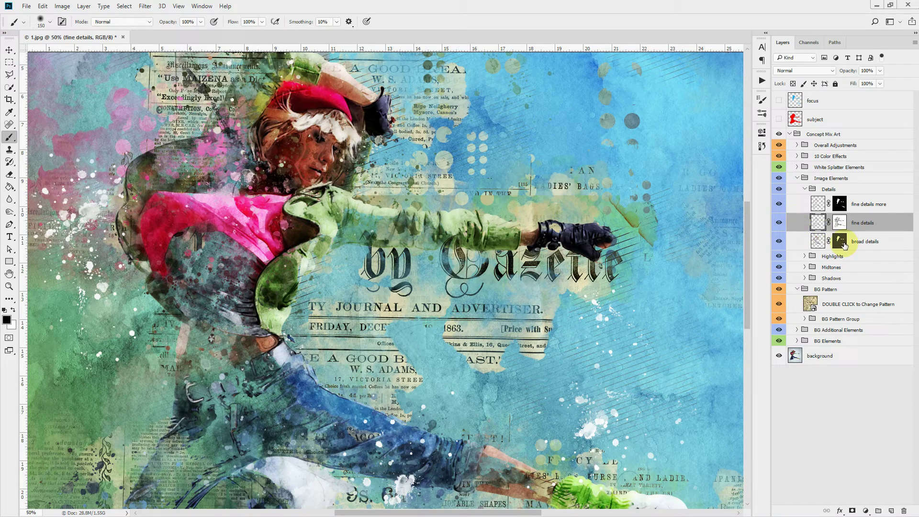
{"action": "left_click", "coordinate": [806, 190]}
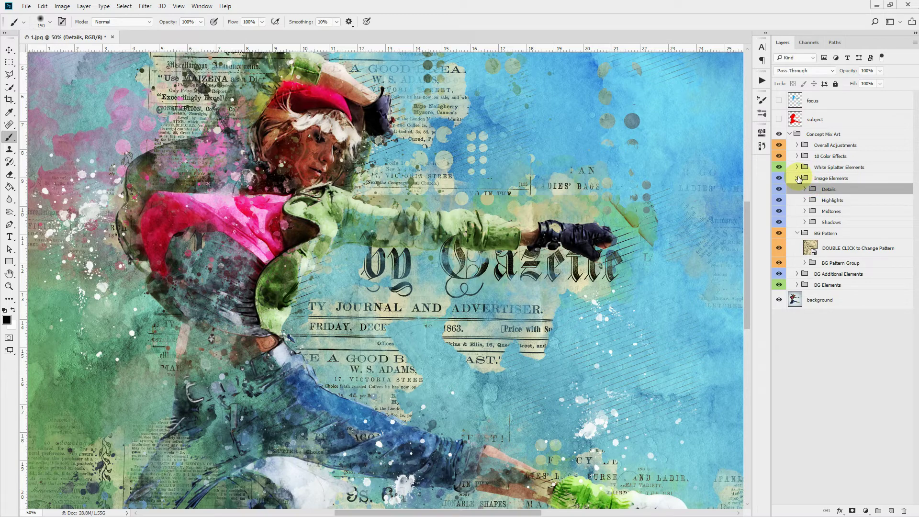
Collapse Image Elements and examine the White Splatter Elements group's effect across the dancer, leaving the group shown and collapsed
{"action": "left_click", "coordinate": [798, 178]}
{"action": "left_click", "coordinate": [805, 167]}
{"action": "left_click", "coordinate": [777, 168]}
{"action": "left_click", "coordinate": [778, 168]}
{"action": "scroll", "coordinate": [502, 196], "scroll_direction": "down", "scroll_amount": 3}
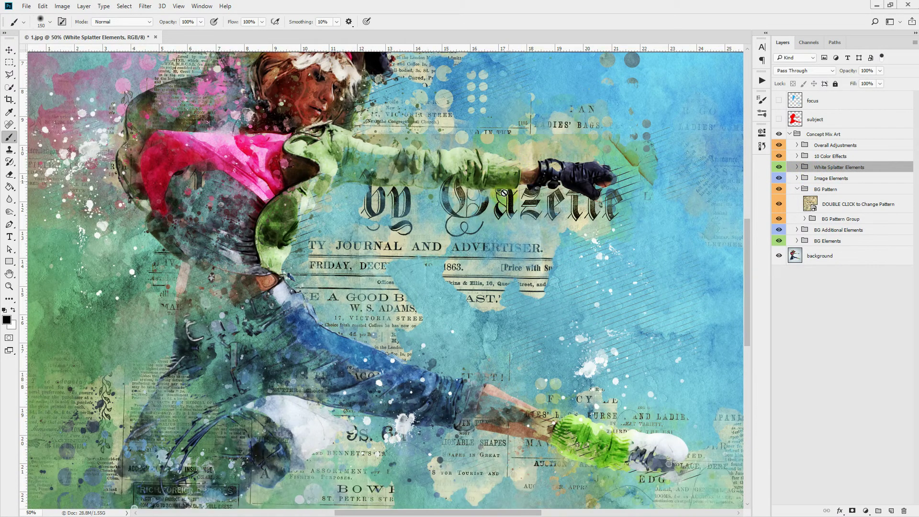
{"action": "scroll", "coordinate": [503, 197], "scroll_direction": "down", "scroll_amount": 2}
{"action": "left_click", "coordinate": [797, 167]}
{"action": "left_click", "coordinate": [779, 167]}
{"action": "left_click", "coordinate": [779, 167]}
{"action": "left_click", "coordinate": [796, 167]}
{"action": "scroll", "coordinate": [518, 212], "scroll_direction": "up", "scroll_amount": 2}
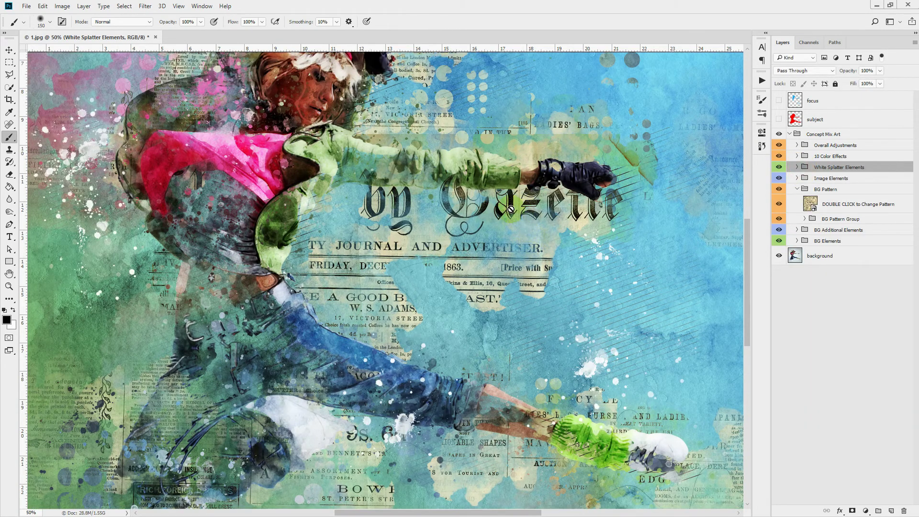
{"action": "scroll", "coordinate": [518, 212], "scroll_direction": "up", "scroll_amount": 3}
Expand the 10 Color Effects group and preview Color Effect 01 through Color Effect 05 individually, leaving each one hidden
{"action": "left_click", "coordinate": [799, 158]}
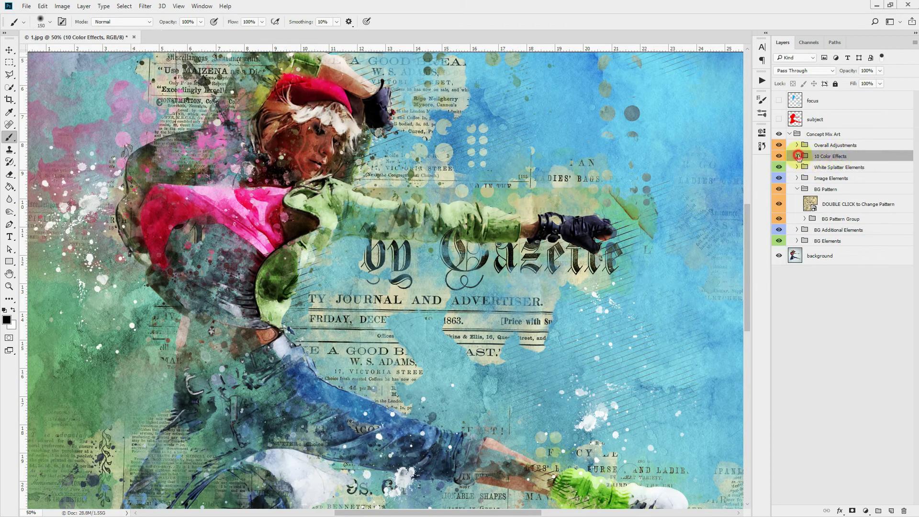
{"action": "left_click", "coordinate": [797, 156]}
{"action": "scroll", "coordinate": [625, 268], "scroll_direction": "up", "scroll_amount": 1}
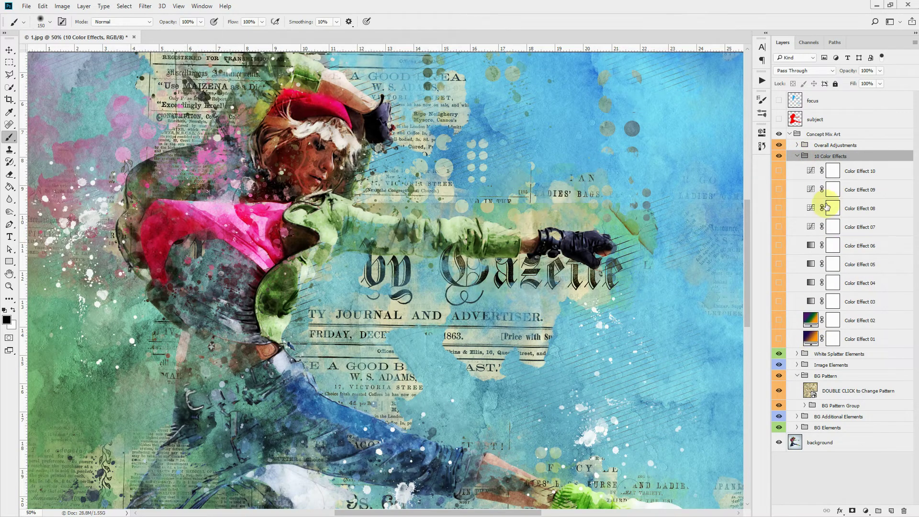
{"action": "left_click", "coordinate": [780, 339]}
{"action": "left_click", "coordinate": [779, 321]}
{"action": "left_click", "coordinate": [779, 302]}
{"action": "left_click", "coordinate": [779, 303]}
{"action": "left_click", "coordinate": [779, 283]}
{"action": "left_click", "coordinate": [779, 283]}
{"action": "left_click", "coordinate": [779, 264]}
{"action": "left_click", "coordinate": [779, 263]}
Preview Color Effect 06 through Color Effect 10 individually, leaving each one hidden, and collapse the 10 Color Effects group
{"action": "left_click", "coordinate": [779, 245]}
{"action": "left_click", "coordinate": [779, 245]}
{"action": "left_click", "coordinate": [778, 227]}
{"action": "left_click", "coordinate": [778, 227]}
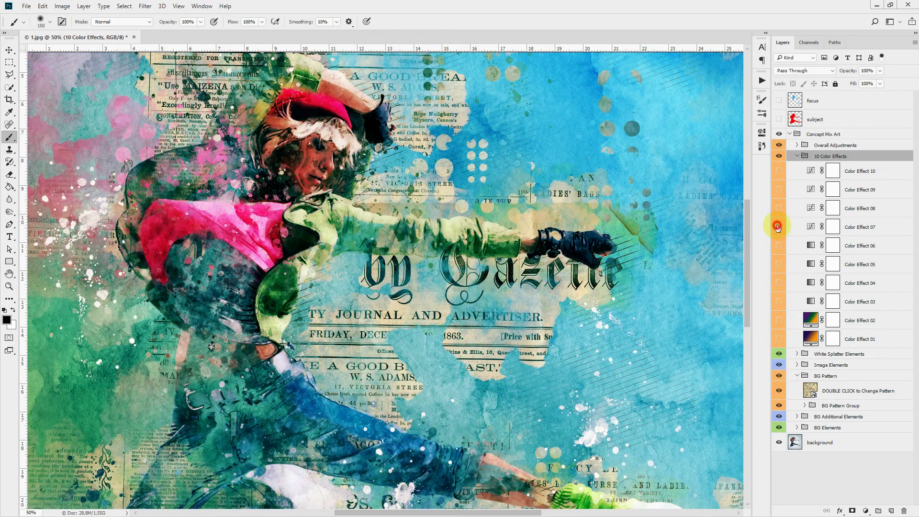
{"action": "left_click", "coordinate": [779, 208]}
{"action": "left_click", "coordinate": [780, 189]}
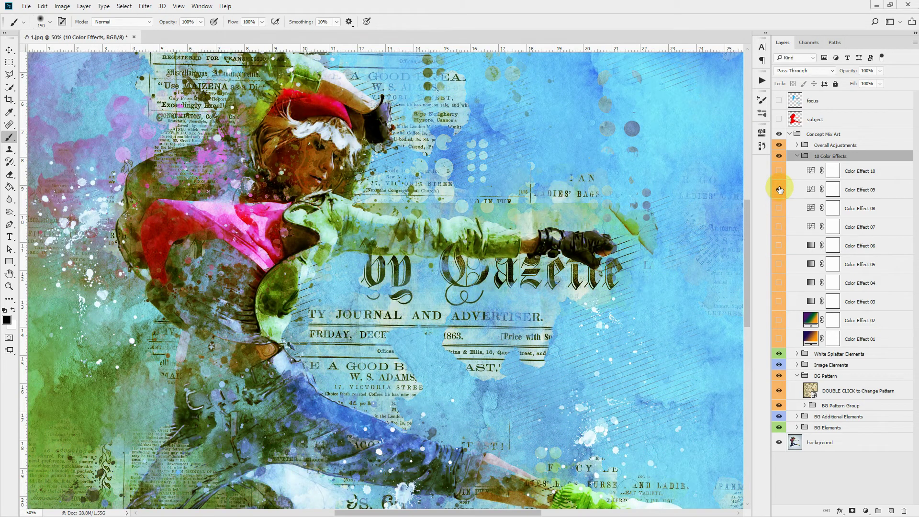
{"action": "left_click", "coordinate": [778, 171]}
{"action": "left_click", "coordinate": [779, 170]}
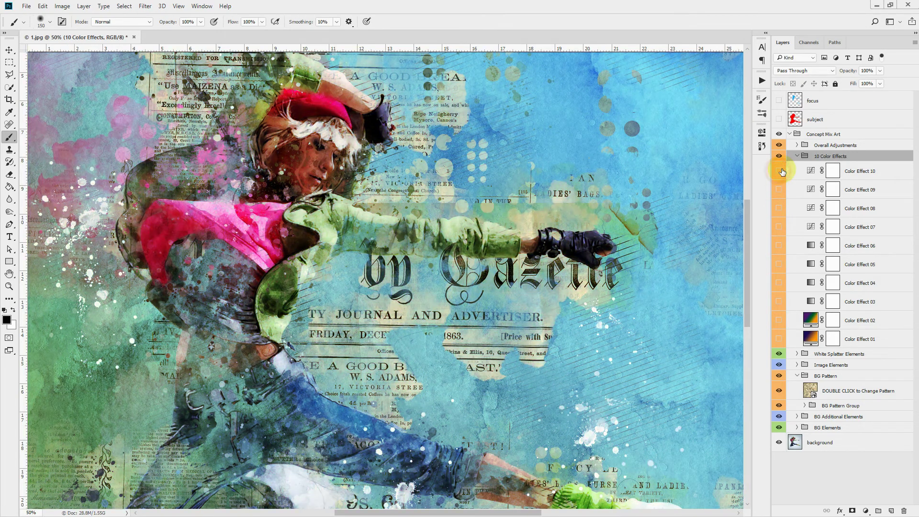
{"action": "left_click", "coordinate": [797, 157]}
Expand Overall Adjustments and review the Overall Brightness/Contrast settings, leaving brightness at 0 and contrast at 27
{"action": "left_click", "coordinate": [835, 145]}
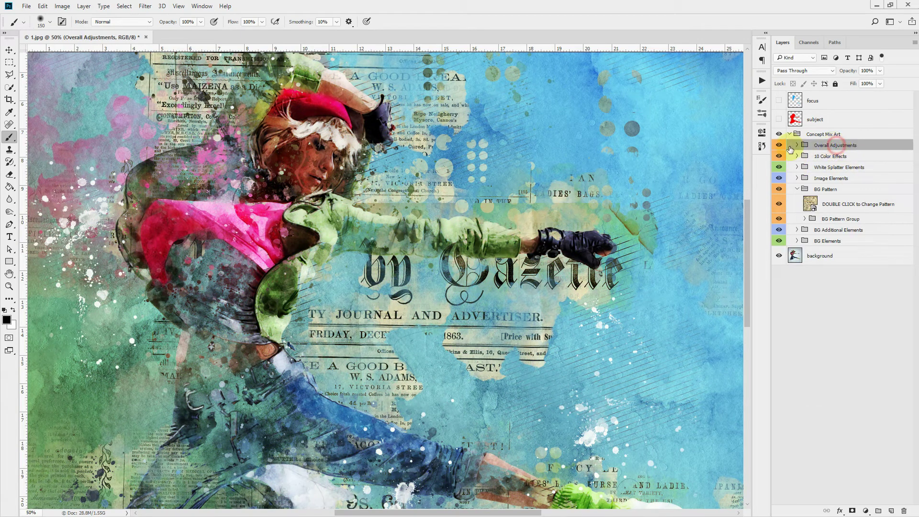
{"action": "left_click", "coordinate": [798, 146]}
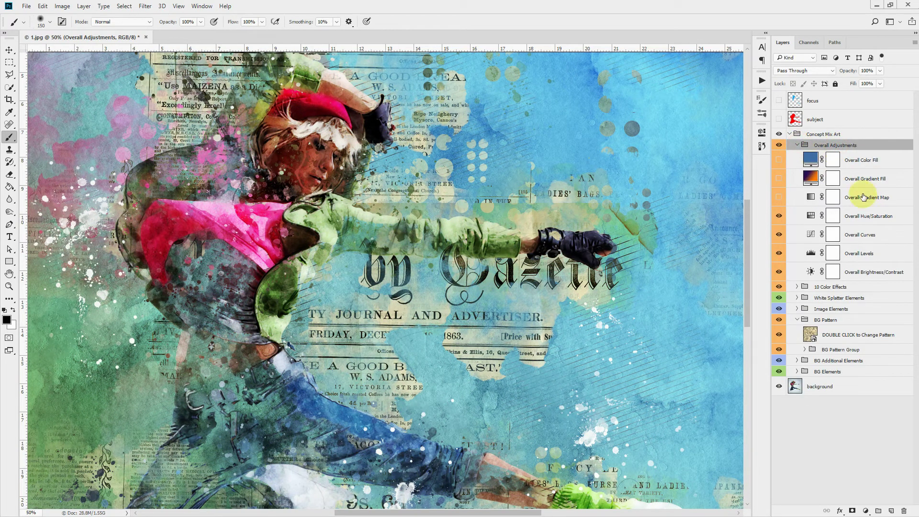
{"action": "double_click", "coordinate": [810, 272]}
{"action": "mouse_move", "coordinate": [679, 182]}
{"action": "left_mouse_down"}
{"action": "mouse_move", "coordinate": [670, 183]}
{"action": "mouse_move", "coordinate": [679, 182]}
{"action": "left_mouse_up"}
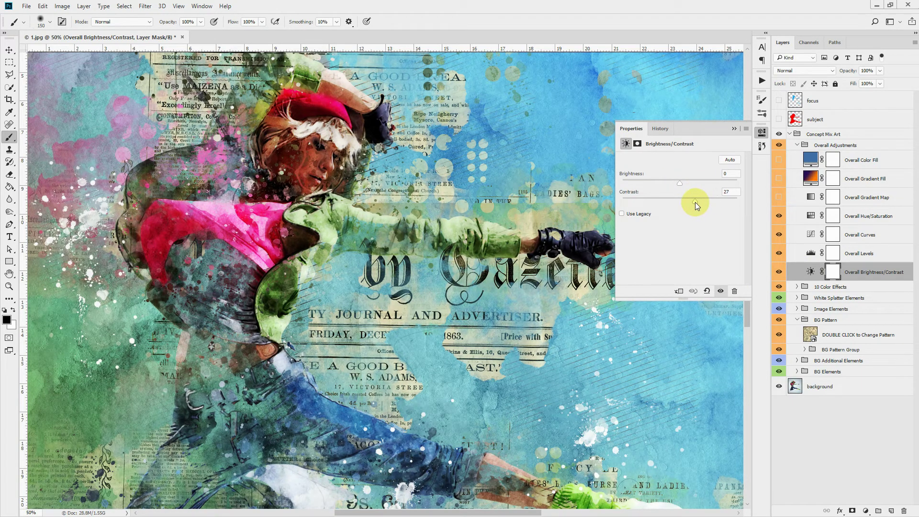
{"action": "left_click", "coordinate": [734, 128]}
Lower the white input level slightly in the Overall Levels adjustment and close its settings
{"action": "left_click", "coordinate": [863, 258]}
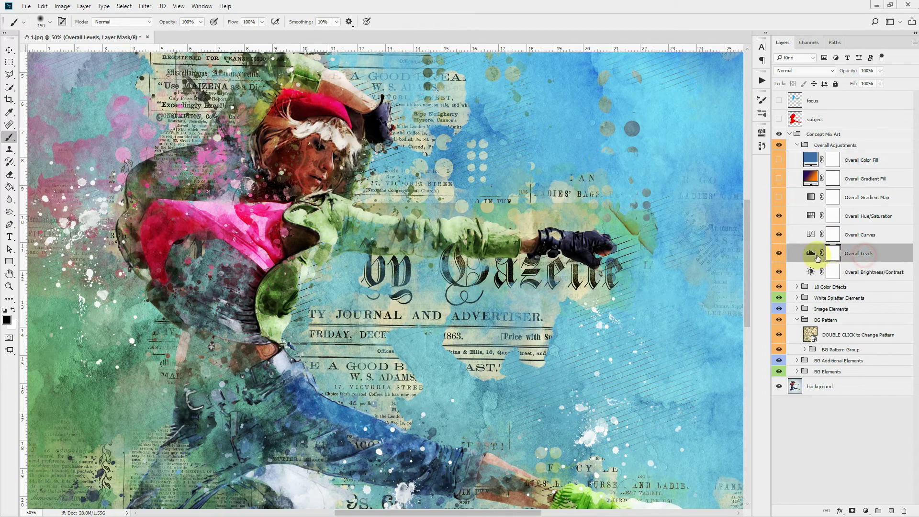
{"action": "double_click", "coordinate": [811, 253]}
{"action": "left_click_drag", "start_coordinate": [738, 227], "coordinate": [732, 226]}
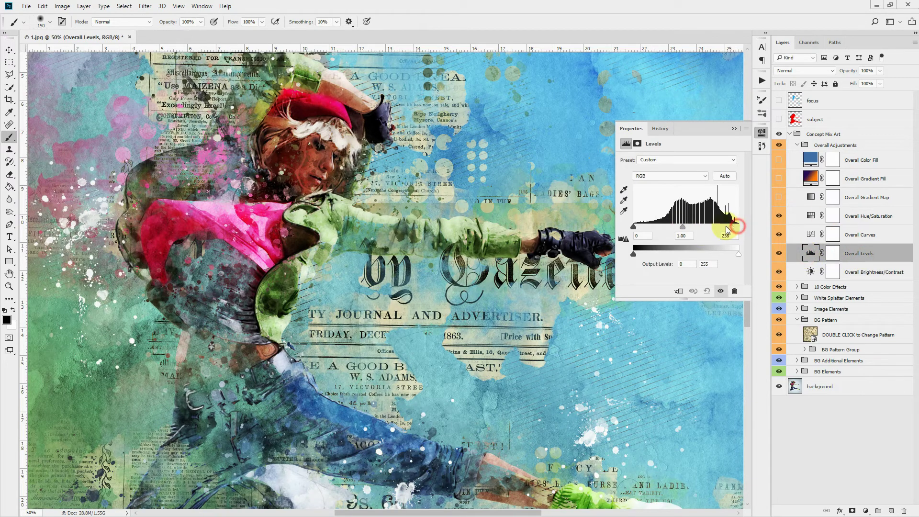
{"action": "left_click", "coordinate": [734, 128]}
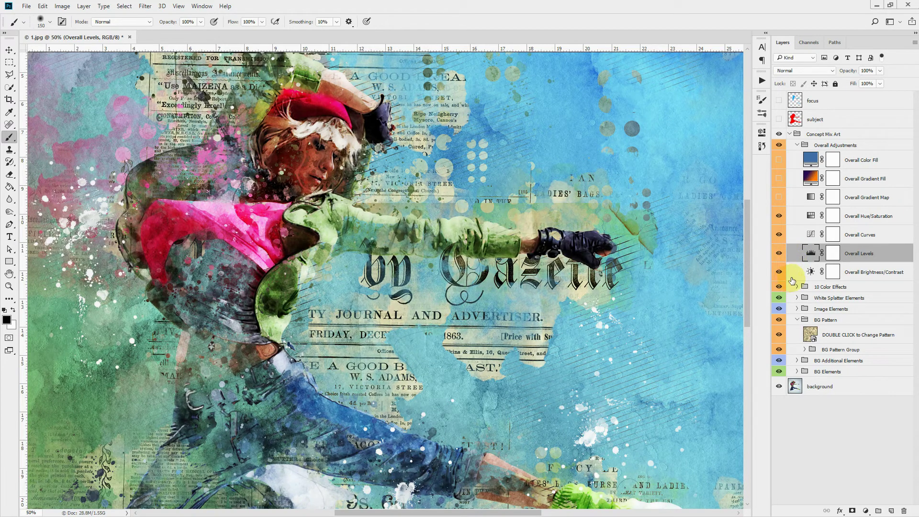
Bend the blue channel of Overall Curves with three points, raising the shadows and lowering the highlights, and hide that adjustment layer
{"action": "double_click", "coordinate": [810, 234]}
{"action": "left_click", "coordinate": [654, 171]}
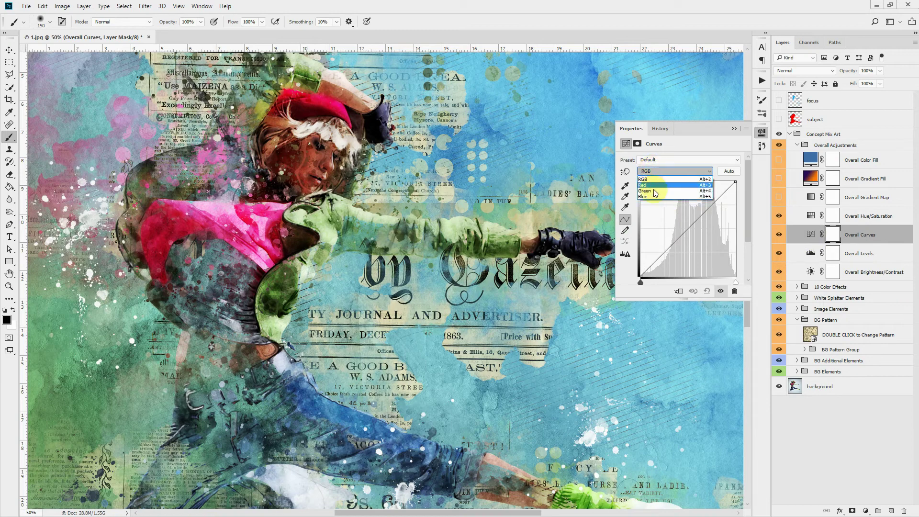
{"action": "left_click", "coordinate": [652, 199]}
{"action": "left_click", "coordinate": [688, 230]}
{"action": "mouse_move", "coordinate": [708, 215]}
{"action": "left_mouse_down"}
{"action": "mouse_move", "coordinate": [704, 204]}
{"action": "mouse_move", "coordinate": [716, 215]}
{"action": "left_mouse_up"}
{"action": "left_click_drag", "start_coordinate": [668, 244], "coordinate": [666, 239]}
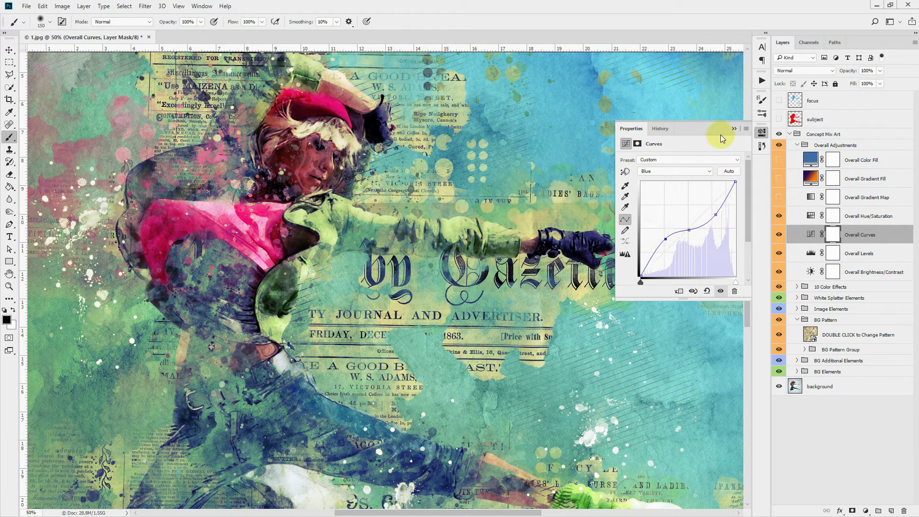
{"action": "left_click", "coordinate": [733, 129]}
{"action": "left_click", "coordinate": [779, 235]}
Try a strong positive hue shift in the Overall Hue/Saturation adjustment, then undo the change
{"action": "double_click", "coordinate": [811, 216]}
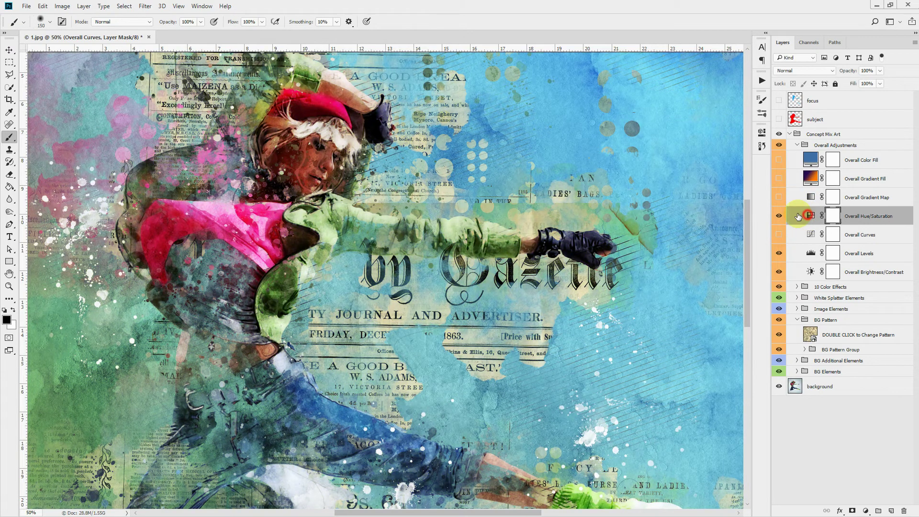
{"action": "left_click_drag", "start_coordinate": [662, 192], "coordinate": [709, 194]}
{"action": "left_click", "coordinate": [734, 125]}
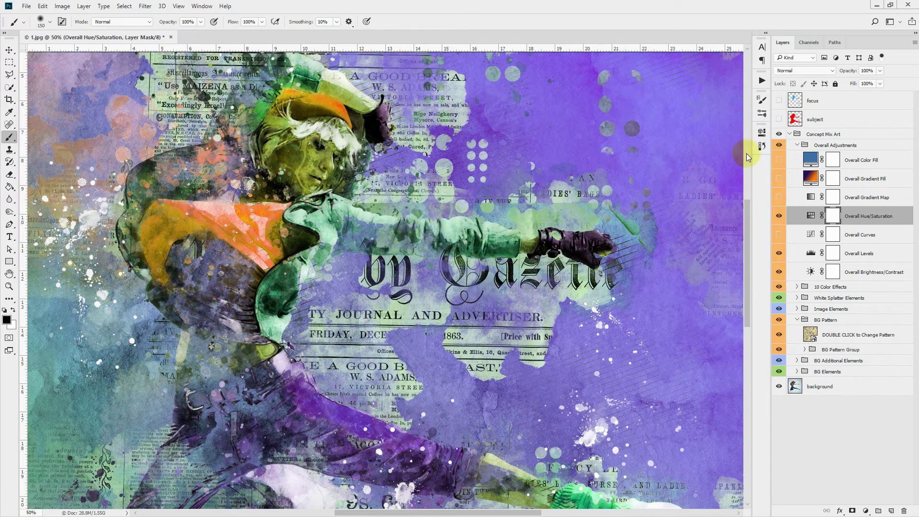
{"action": "key", "text": "ctrl+z"}
Show the Overall Gradient Map layer, try several other preset gradients on it, then cancel the changes and hide the layer
{"action": "left_click", "coordinate": [786, 202]}
{"action": "left_click", "coordinate": [779, 197]}
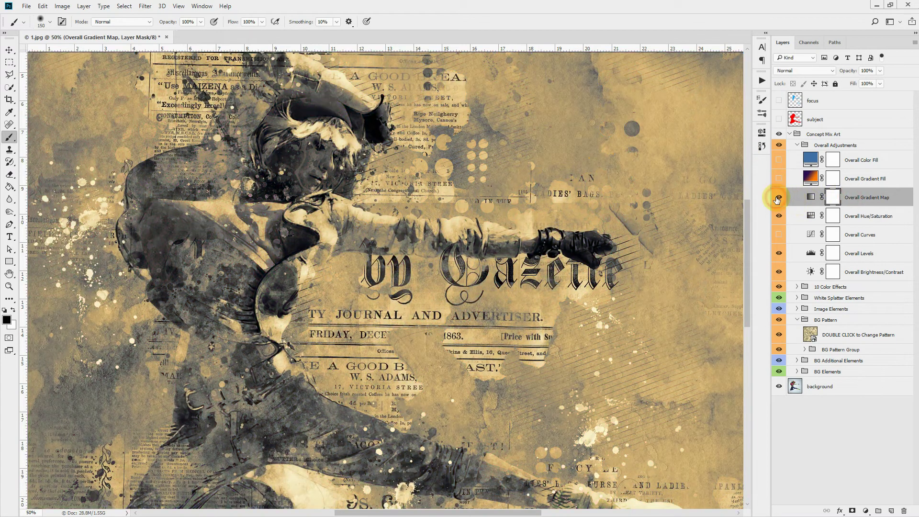
{"action": "double_click", "coordinate": [810, 197]}
{"action": "left_click", "coordinate": [653, 171]}
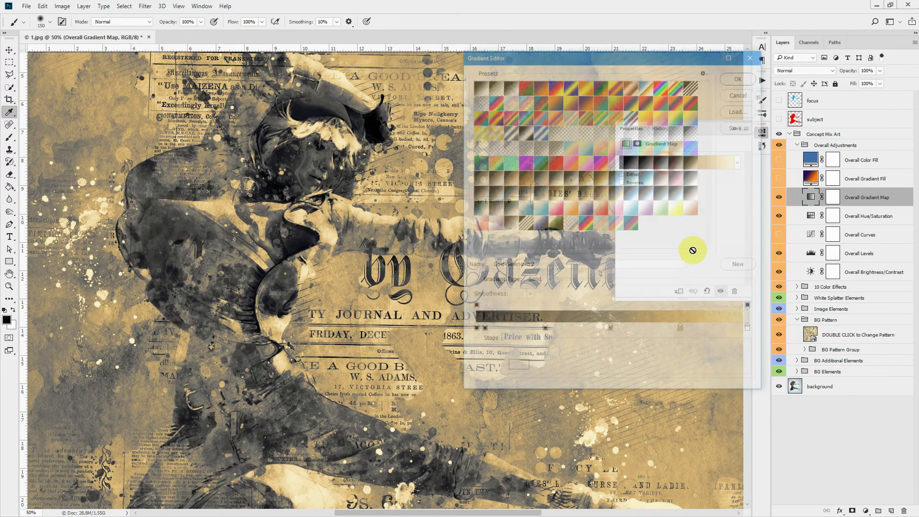
{"action": "left_click", "coordinate": [662, 192]}
{"action": "left_click", "coordinate": [647, 177]}
{"action": "left_click", "coordinate": [647, 208]}
{"action": "left_click", "coordinate": [657, 181]}
{"action": "left_click", "coordinate": [741, 92]}
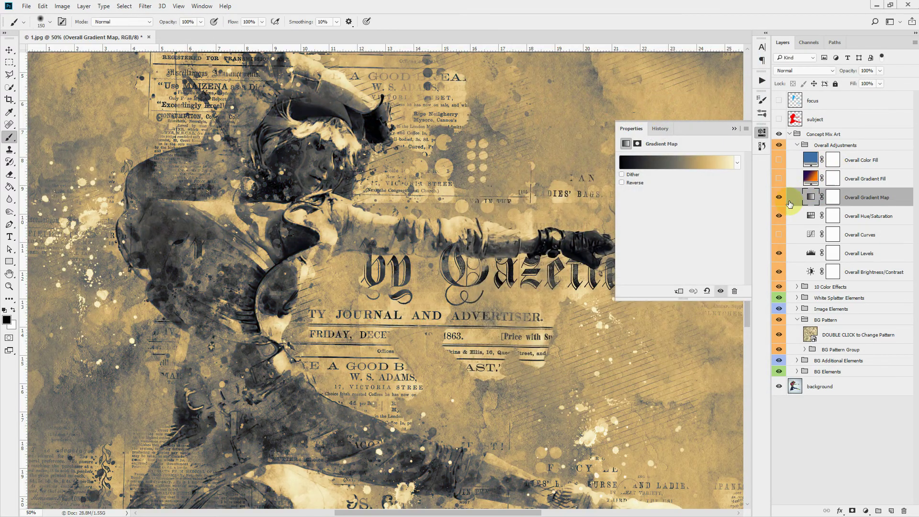
{"action": "left_click", "coordinate": [777, 197]}
Show the Overall Gradient Fill layer and try bright green 12ff00 as the end stop colour of its gradient
{"action": "left_click", "coordinate": [777, 179]}
{"action": "double_click", "coordinate": [810, 178]}
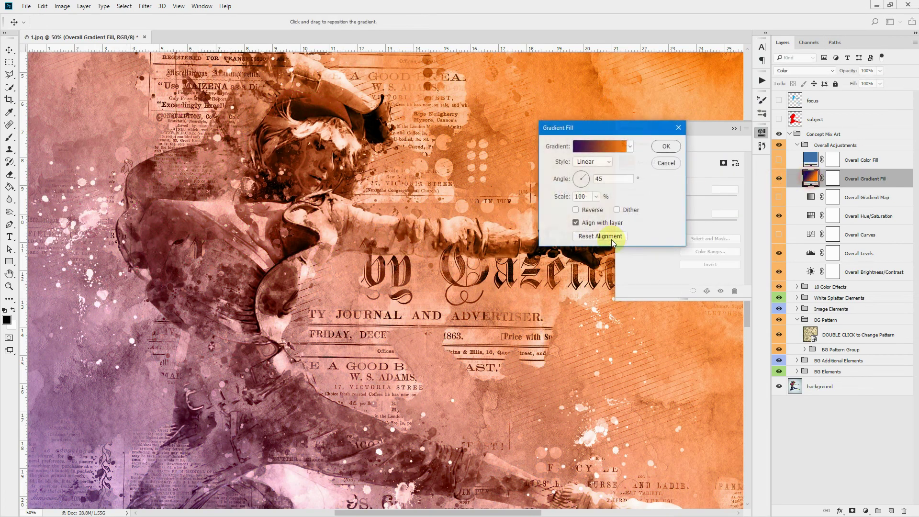
{"action": "left_click", "coordinate": [598, 153]}
{"action": "left_click", "coordinate": [750, 332]}
{"action": "double_click", "coordinate": [751, 331]}
{"action": "left_click", "coordinate": [622, 165]}
{"action": "left_click", "coordinate": [626, 197]}
{"action": "left_click", "coordinate": [627, 214]}
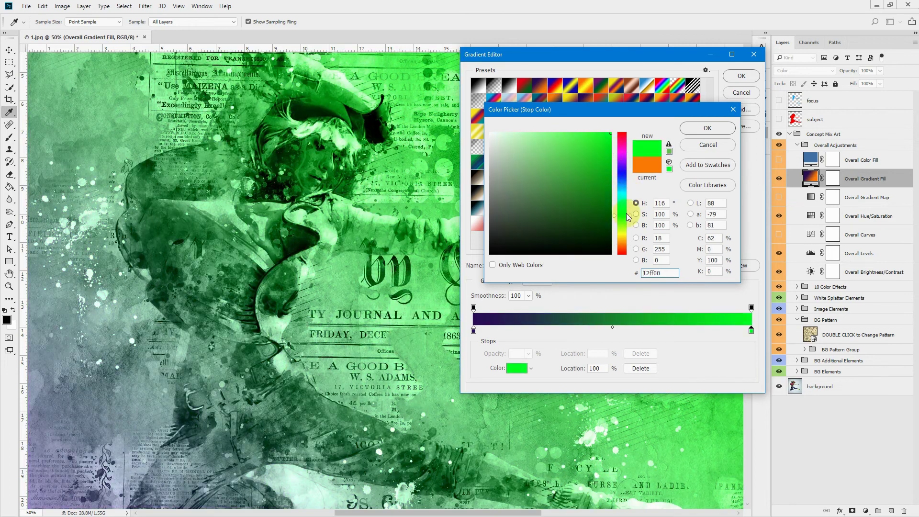
{"action": "left_click", "coordinate": [708, 128]}
{"action": "left_click", "coordinate": [740, 76]}
Try a gradient angle of -36.03°, then discard the Overall Gradient Fill changes and hide the layer
{"action": "left_click", "coordinate": [582, 182]}
{"action": "left_click", "coordinate": [666, 162]}
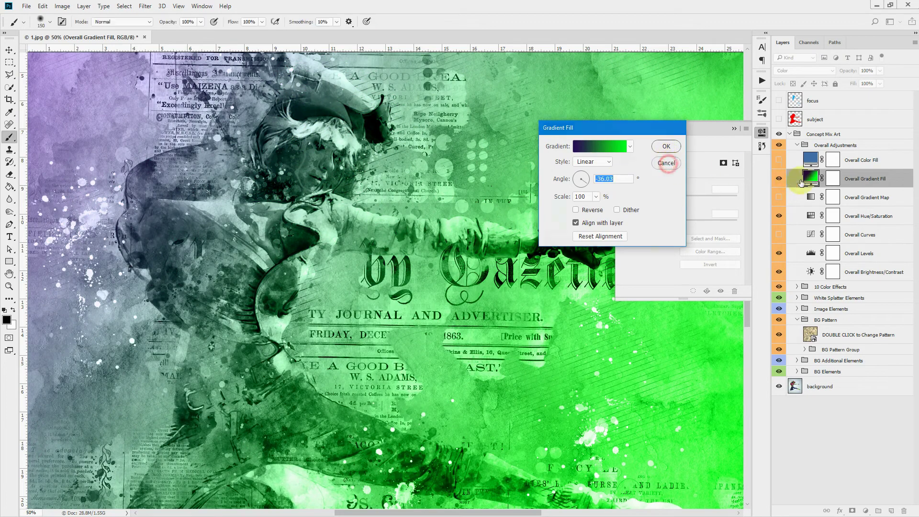
{"action": "left_click", "coordinate": [778, 178]}
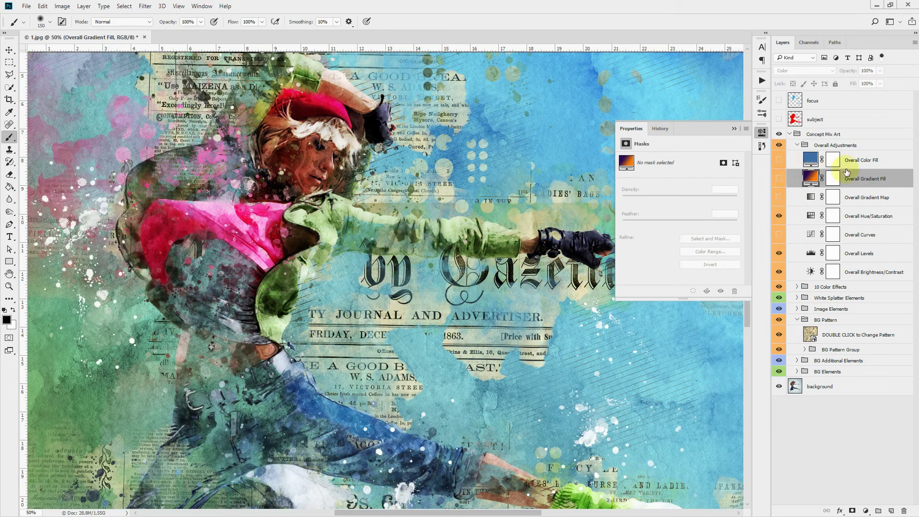
Try a different hue for the Overall Color Fill, cancel it, and make the fill layer visible
{"action": "left_click", "coordinate": [875, 161]}
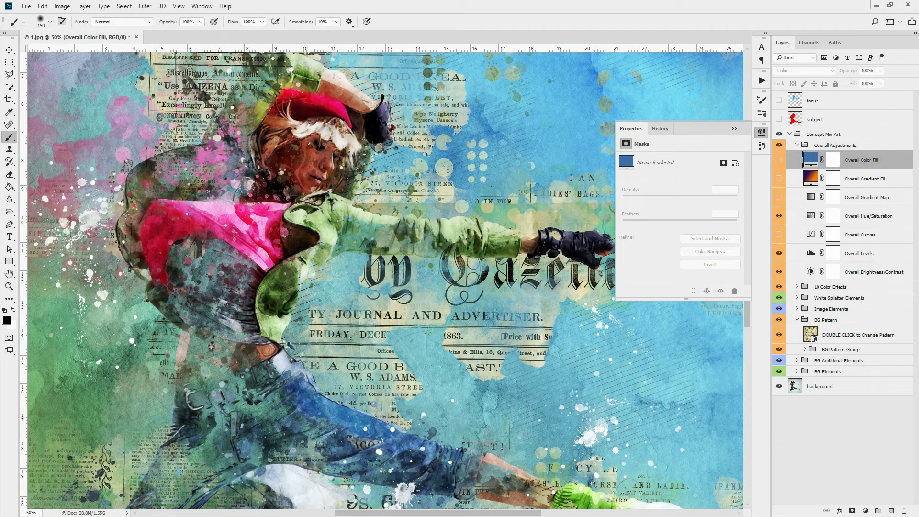
{"action": "double_click", "coordinate": [808, 161]}
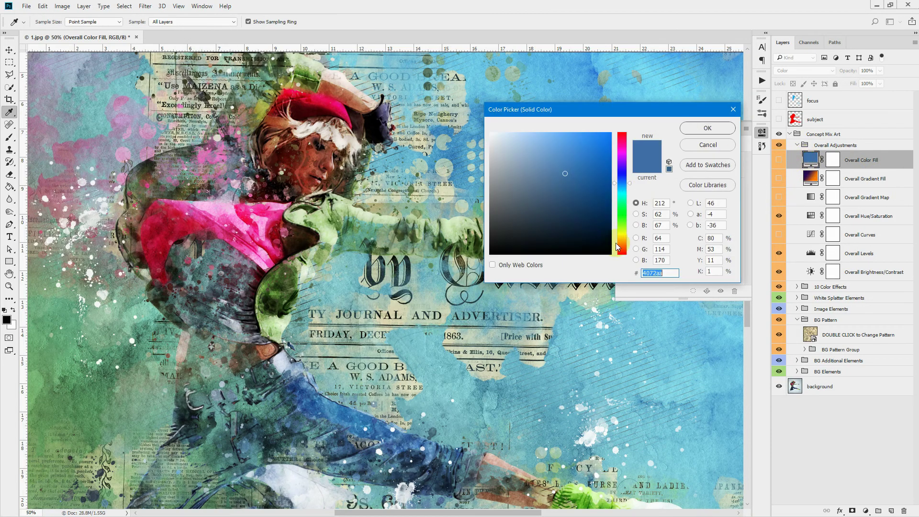
{"action": "left_click", "coordinate": [622, 163]}
{"action": "key", "text": "Escape"}
{"action": "left_click", "coordinate": [779, 161]}
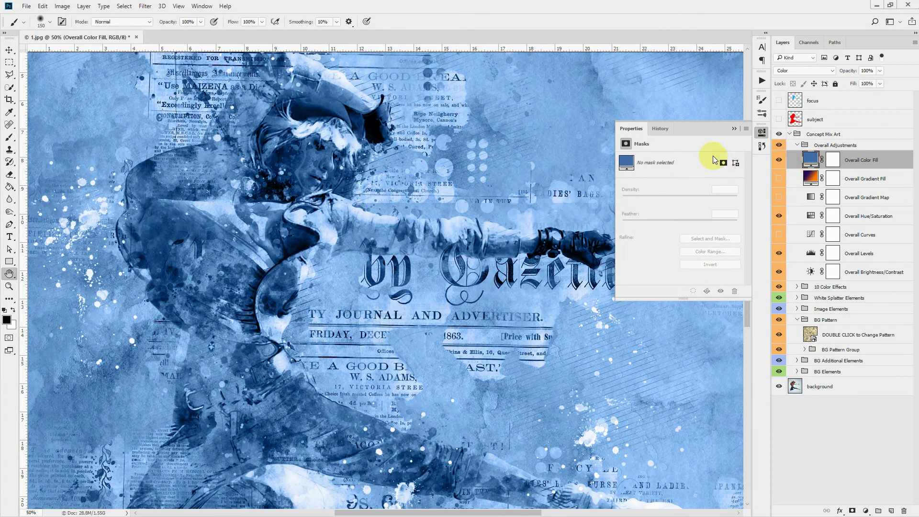
{"action": "double_click", "coordinate": [810, 160]}
{"action": "key", "text": "Escape"}
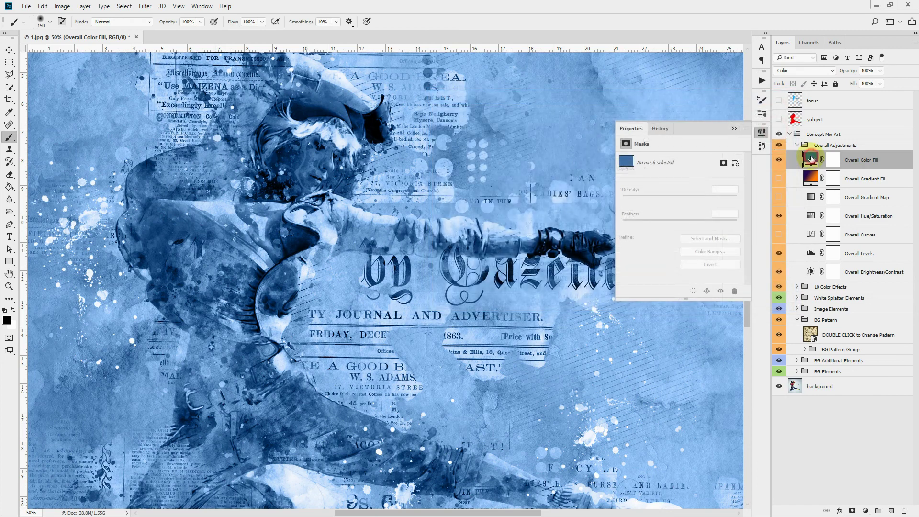
Try shifting the Overall Color Fill to a green hue, then cancel the colour change and hide the layer
{"action": "double_click", "coordinate": [810, 161]}
{"action": "left_click", "coordinate": [622, 143]}
{"action": "left_click_drag", "start_coordinate": [624, 146], "coordinate": [623, 211]}
{"action": "left_click", "coordinate": [707, 145]}
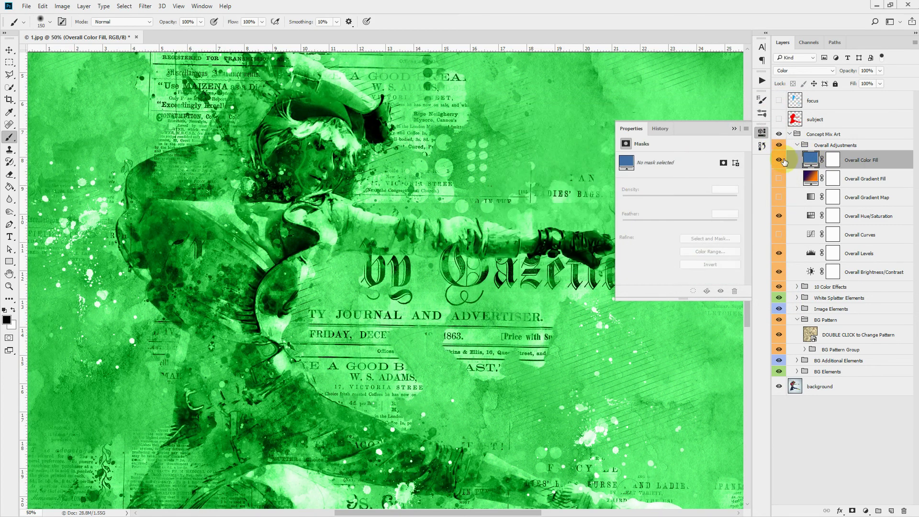
{"action": "left_click", "coordinate": [778, 163]}
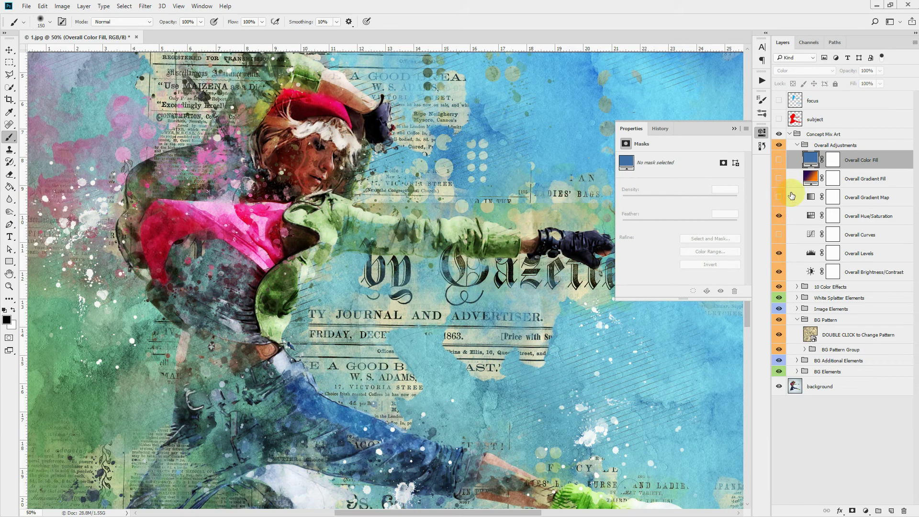
Collapse the Overall Adjustments group and zoom out to 33.3% to review the artwork
{"action": "left_click", "coordinate": [732, 128]}
{"action": "left_click", "coordinate": [797, 145]}
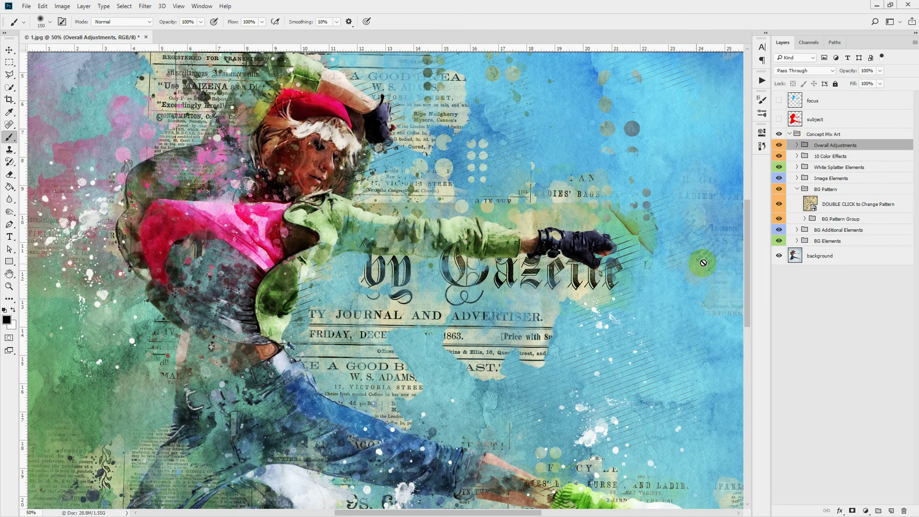
{"action": "left_click", "coordinate": [8, 286]}
{"action": "left_click", "coordinate": [269, 21]}
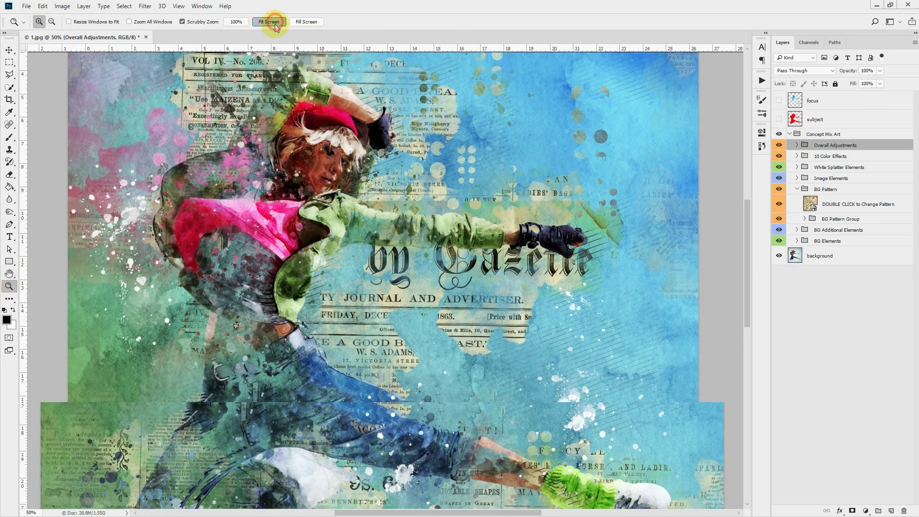
{"action": "left_click", "coordinate": [448, 196]}
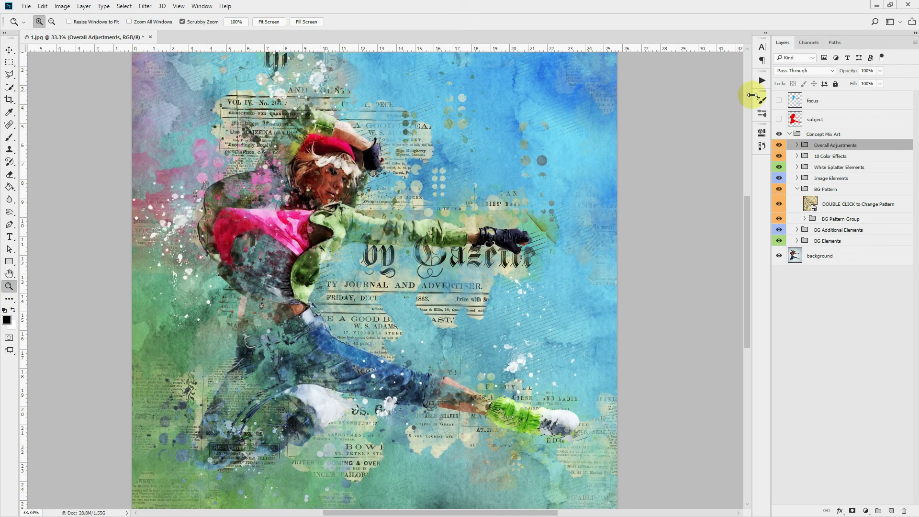
Delete the Concept Mix Art layer group, keeping the focus, subject and background layers, and check the available Concept Mix Art actions
{"action": "left_click", "coordinate": [838, 137]}
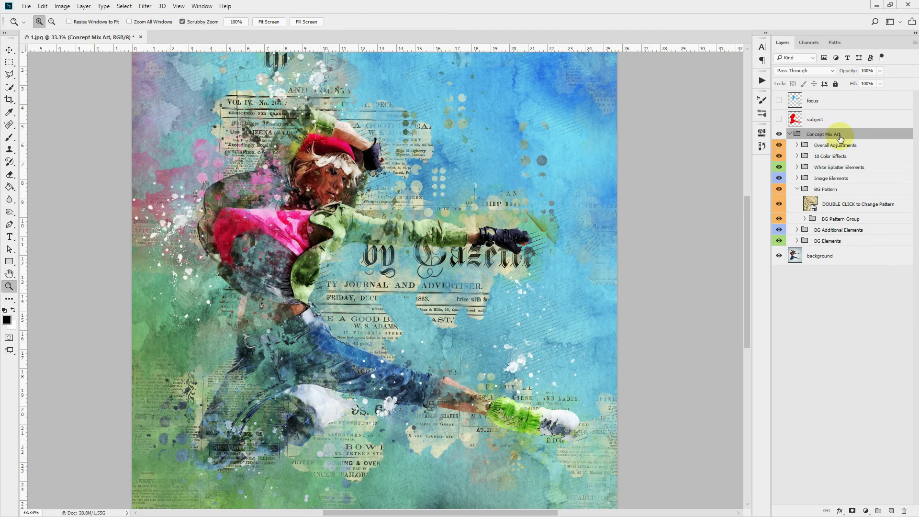
{"action": "key", "text": "Delete"}
{"action": "left_click", "coordinate": [761, 80]}
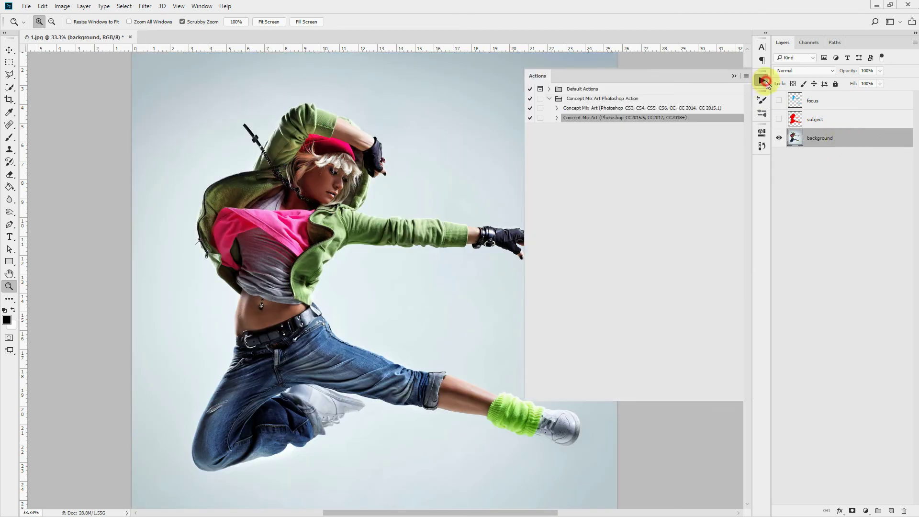
{"action": "left_click", "coordinate": [733, 76]}
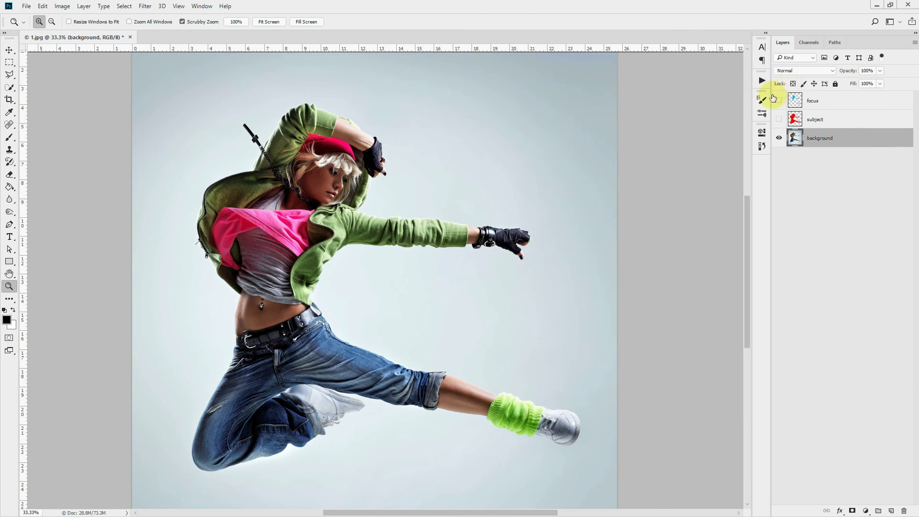